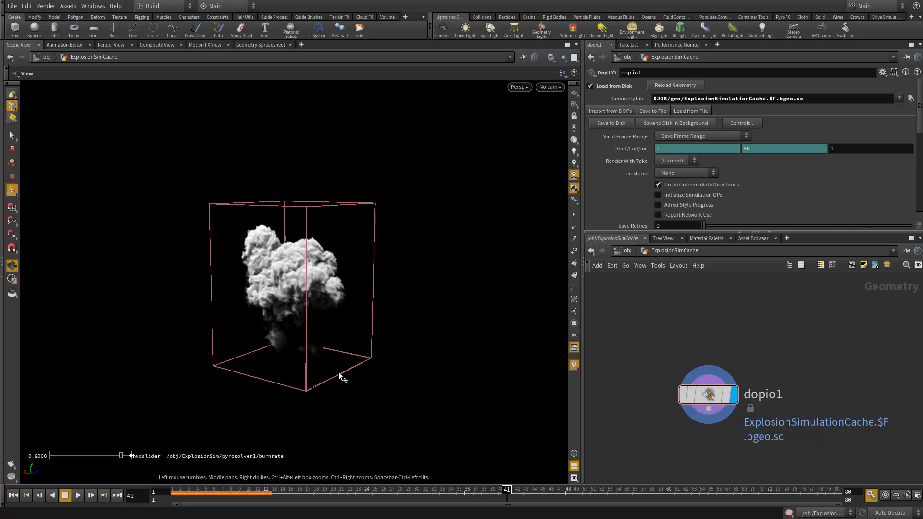
# Step: Create a camera from the current viewport view and reframe it horizontally so the explosion sits near the centre of frame
pyautogui.moveTo(366, 371)
pyautogui.keyDown('alt'); pyautogui.mouseDown()
pyautogui.moveTo(303, 371)
pyautogui.moveTo(172, 401)
pyautogui.moveTo(284, 365)
pyautogui.moveTo(371, 359)
pyautogui.mouseUp(); pyautogui.keyUp('alt')
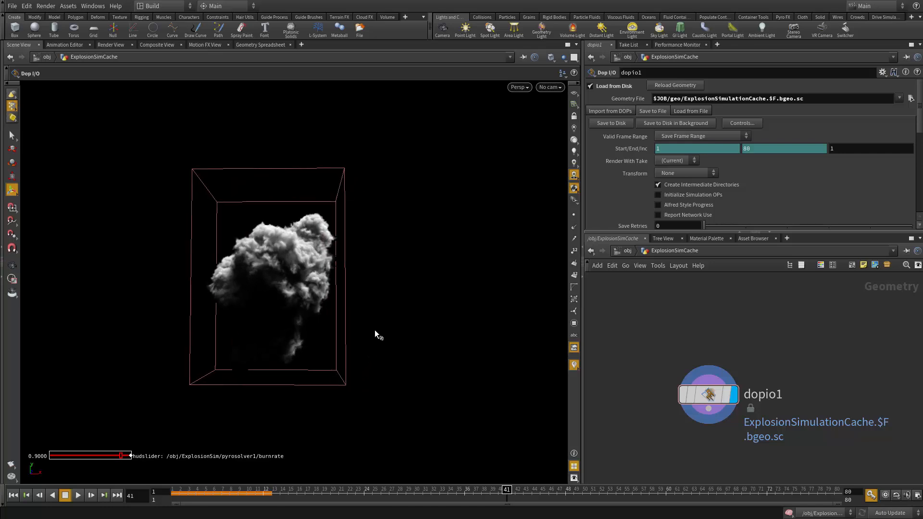
pyautogui.keyDown('ctrl'); pyautogui.click(442, 29); pyautogui.keyUp('ctrl')
pyautogui.moveTo(413, 264)
pyautogui.keyDown('alt'); pyautogui.mouseDown()
pyautogui.moveTo(429, 264)
pyautogui.moveTo(417, 264)
pyautogui.mouseUp(); pyautogui.keyUp('alt')
pyautogui.click(550, 87)
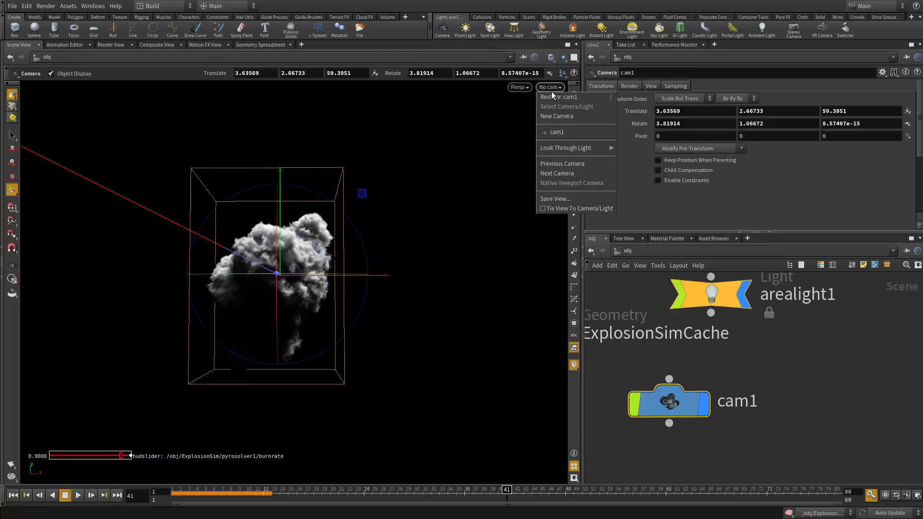
pyautogui.click(553, 133)
pyautogui.keyDown('alt'); pyautogui.moveTo(359, 286); pyautogui.dragTo(384, 290, button='middle'); pyautogui.keyUp('alt')
pyautogui.click(575, 116)
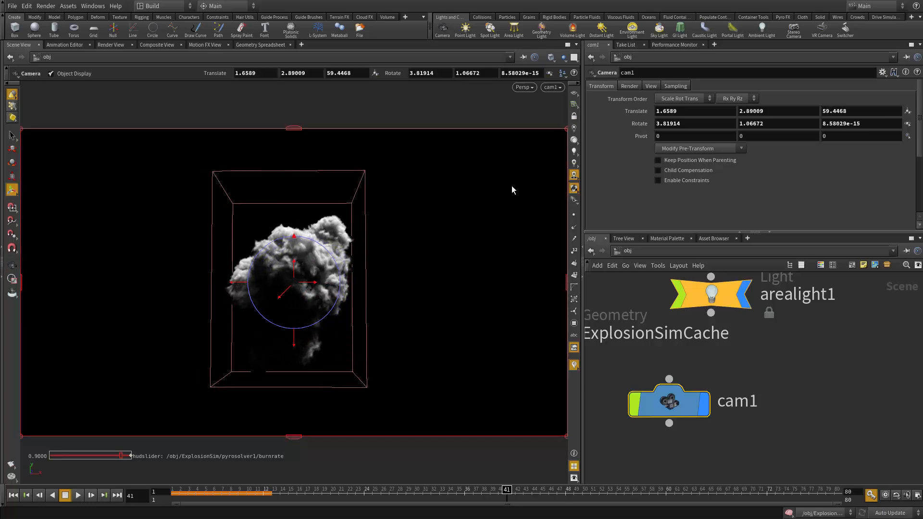
# Step: Inspect the explosion through arealight1 and through cam1 to compare the light's and camera's viewpoints
pyautogui.press('Escape')
pyautogui.moveTo(443, 268); pyautogui.dragTo(284, 279)
pyautogui.click(550, 91)
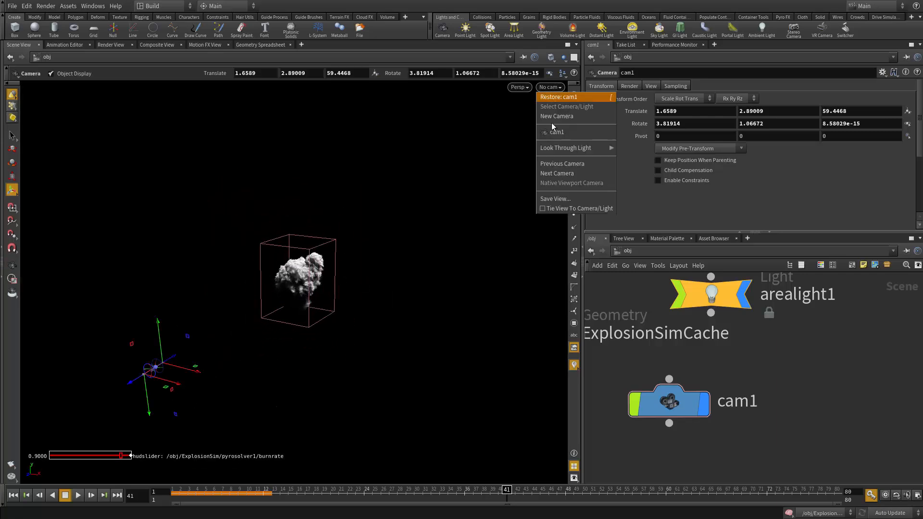
pyautogui.moveTo(564, 152)
pyautogui.click(627, 158)
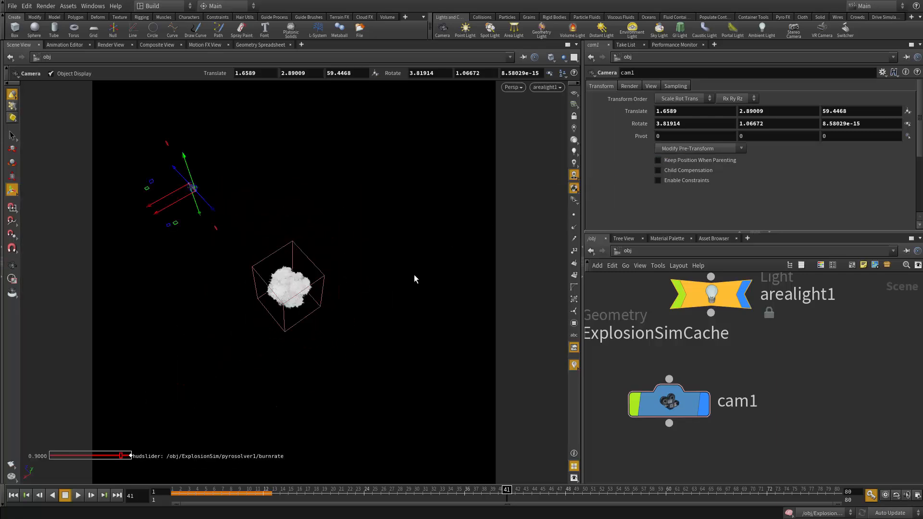
pyautogui.press('Escape')
pyautogui.moveTo(412, 319); pyautogui.dragTo(363, 264)
pyautogui.press('Escape')
pyautogui.press('Escape')
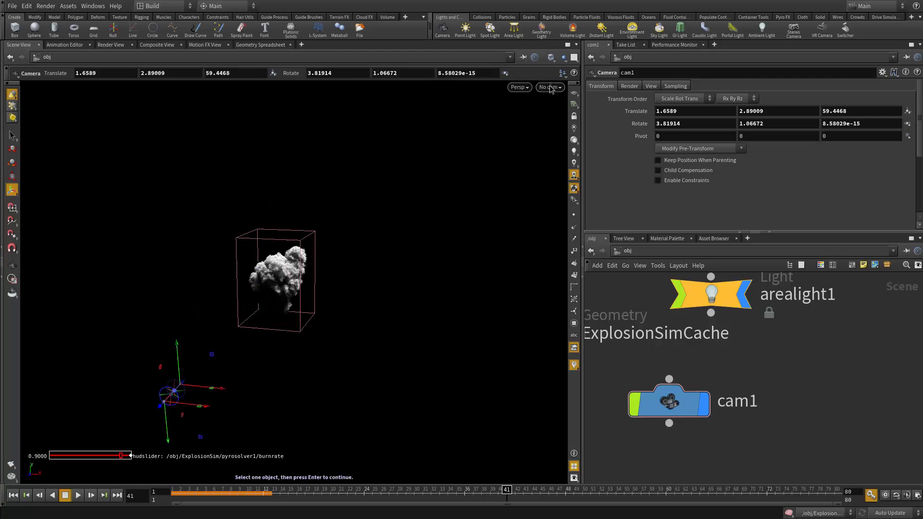
pyautogui.click(550, 87)
pyautogui.click(560, 135)
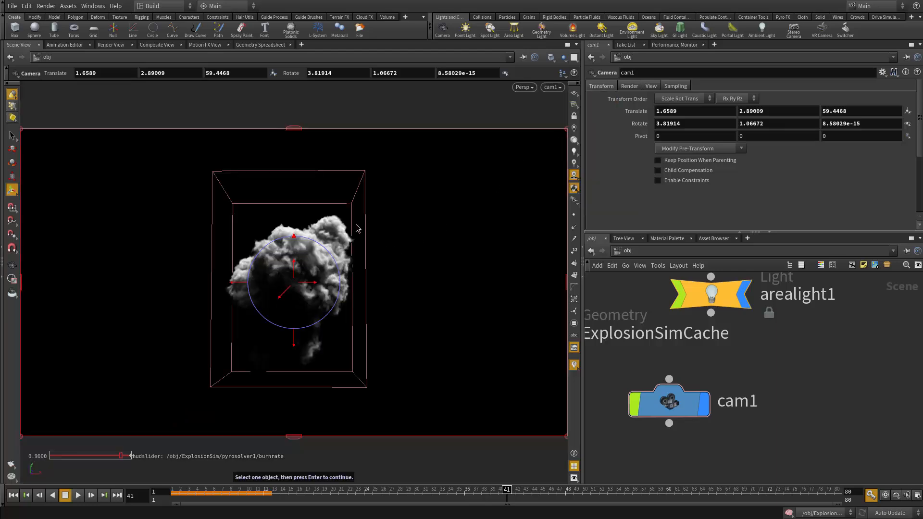
# Step: Reposition arealight1 around the explosion by tumbling the view locked to that light, and return to cam1 with the lock off
pyautogui.press('Escape')
pyautogui.moveTo(501, 214); pyautogui.dragTo(409, 260)
pyautogui.moveTo(409, 260); pyautogui.dragTo(529, 119, button='right')
pyautogui.click(548, 87)
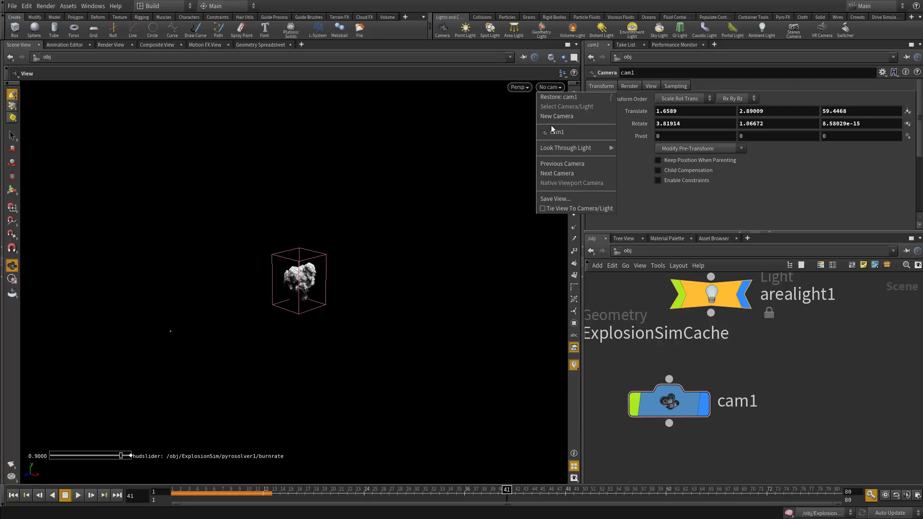
pyautogui.moveTo(559, 148)
pyautogui.click(631, 157)
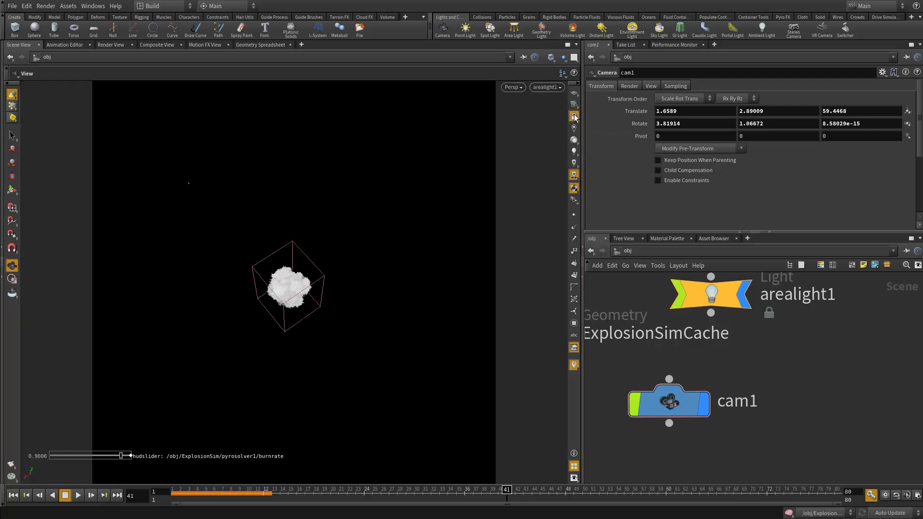
pyautogui.click(573, 116)
pyautogui.moveTo(450, 235); pyautogui.dragTo(386, 208)
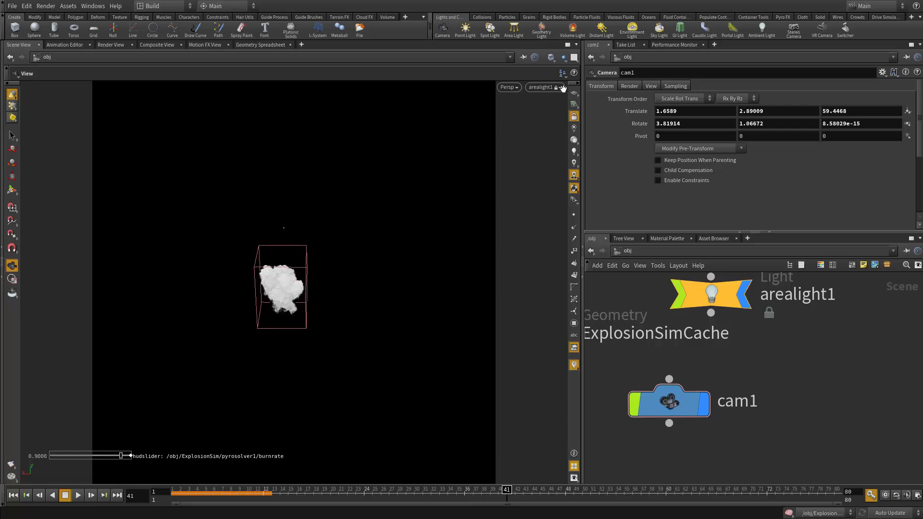
pyautogui.click(546, 88)
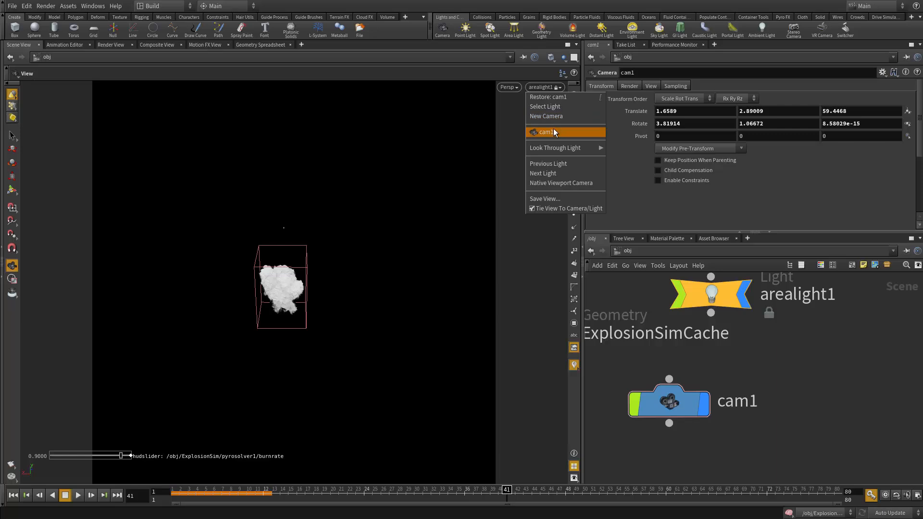
pyautogui.click(553, 129)
pyautogui.click(575, 117)
# Step: Add a second area light from a free view facing another side of the explosion
pyautogui.moveTo(397, 243)
pyautogui.mouseDown()
pyautogui.moveTo(387, 259)
pyautogui.moveTo(270, 280)
pyautogui.moveTo(279, 270)
pyautogui.moveTo(409, 258)
pyautogui.moveTo(398, 255)
pyautogui.mouseUp()
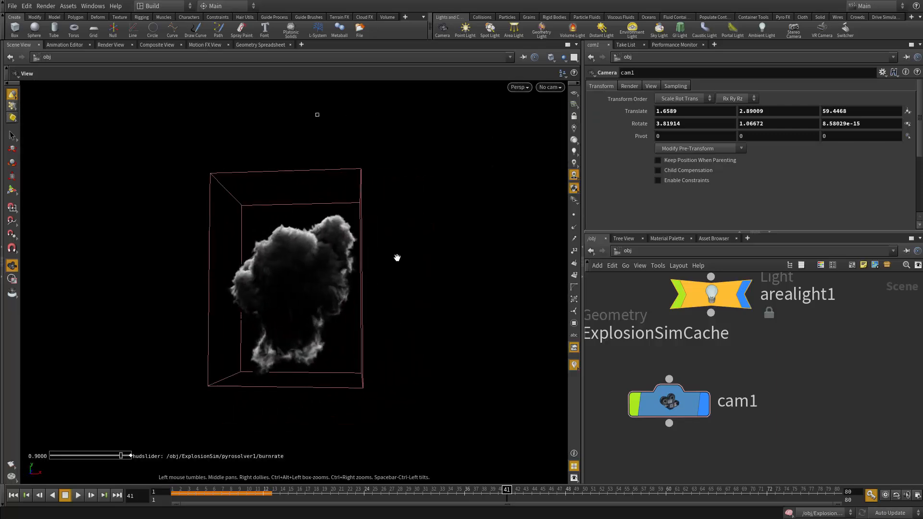
pyautogui.moveTo(397, 256); pyautogui.dragTo(264, 275, button='right')
pyautogui.moveTo(265, 275); pyautogui.dragTo(440, 331)
pyautogui.moveTo(441, 331); pyautogui.dragTo(212, 364, button='right')
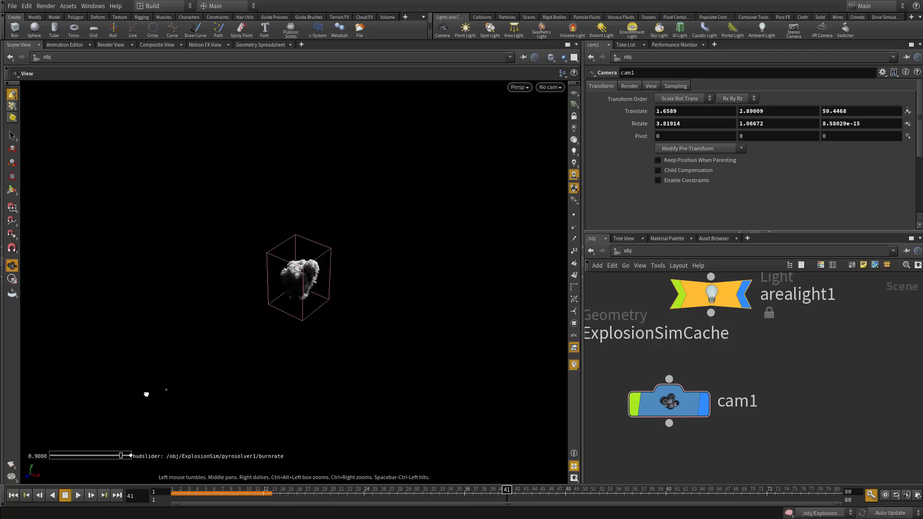
pyautogui.moveTo(135, 403); pyautogui.dragTo(296, 383)
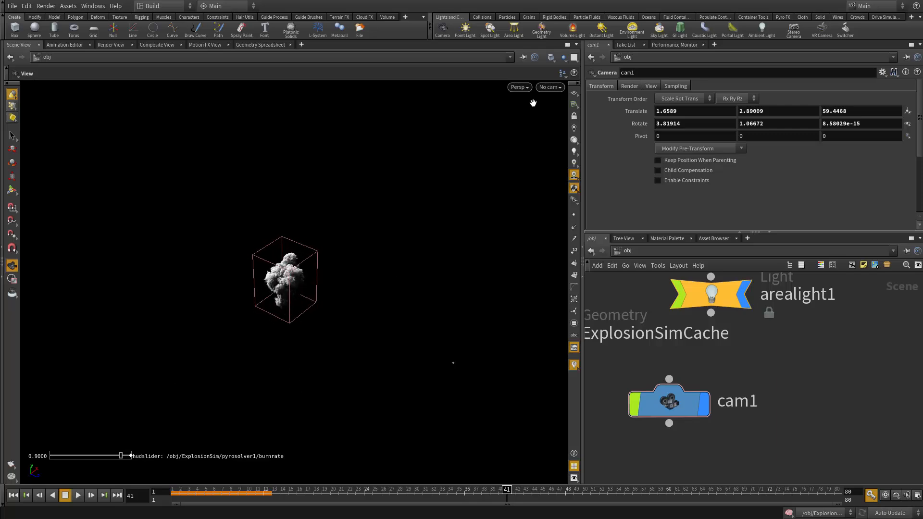
pyautogui.click(520, 31)
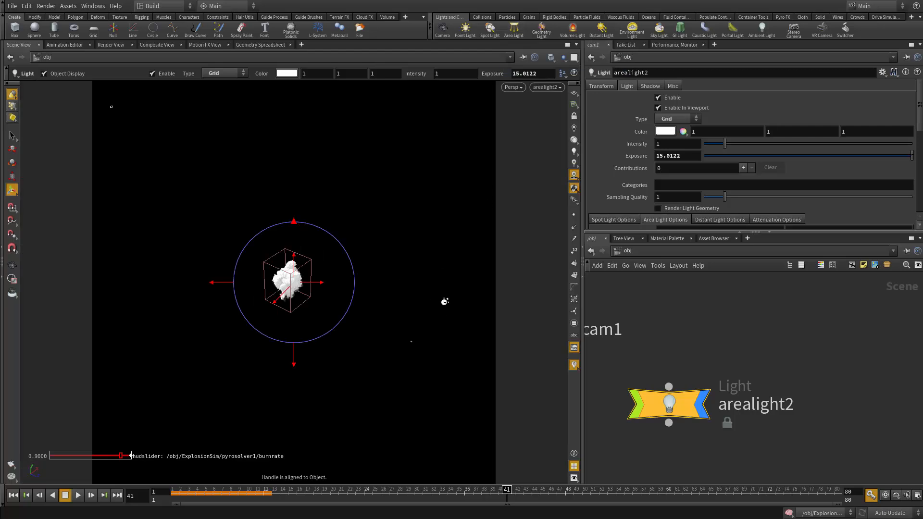
pyautogui.press('Escape')
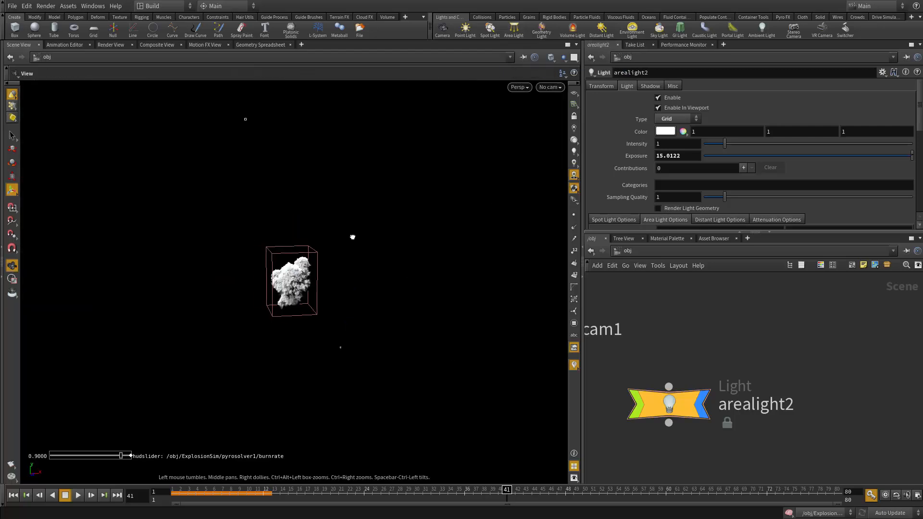
# Step: Lower the second area light's exposure, trying 12 and settling on 14
pyautogui.moveTo(415, 295); pyautogui.dragTo(355, 305)
pyautogui.moveTo(355, 304); pyautogui.dragTo(660, 151, button='right')
pyautogui.moveTo(664, 156); pyautogui.dragTo(699, 156)
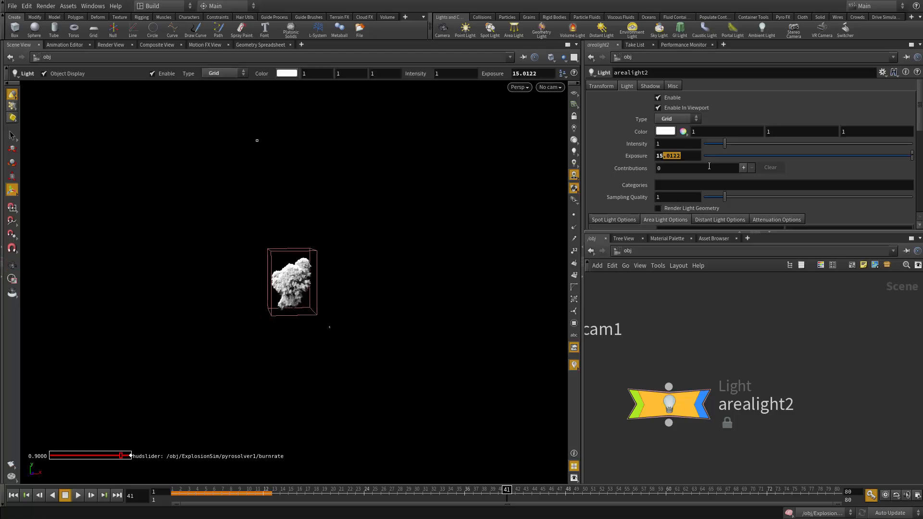
pyautogui.press('BackSpace')
pyautogui.press('BackSpace')
pyautogui.write('3')
pyautogui.press('BackSpace')
pyautogui.write('2')
pyautogui.press('Return')
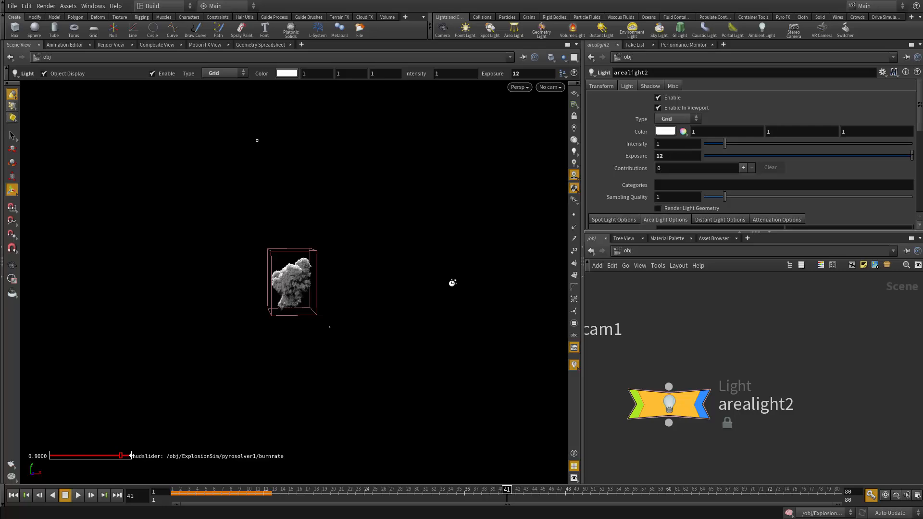
pyautogui.keyDown('alt'); pyautogui.moveTo(388, 319); pyautogui.dragTo(357, 307); pyautogui.keyUp('alt')
pyautogui.keyDown('alt'); pyautogui.moveTo(358, 307); pyautogui.dragTo(579, 243, button='right'); pyautogui.keyUp('alt')
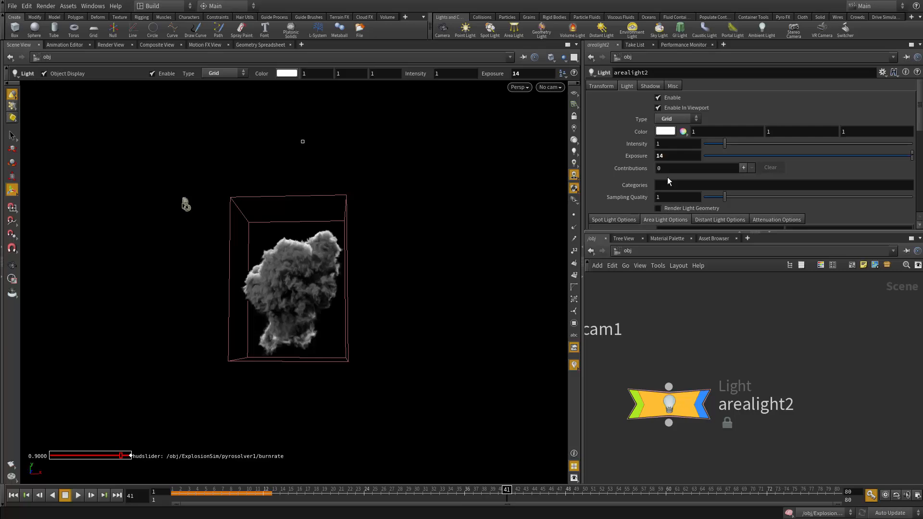
# Step: Examine the explosion's lighting from several angles and distances
pyautogui.moveTo(394, 302); pyautogui.dragTo(392, 325)
pyautogui.moveTo(392, 326); pyautogui.dragTo(439, 365, button='right')
pyautogui.moveTo(439, 364); pyautogui.dragTo(348, 307)
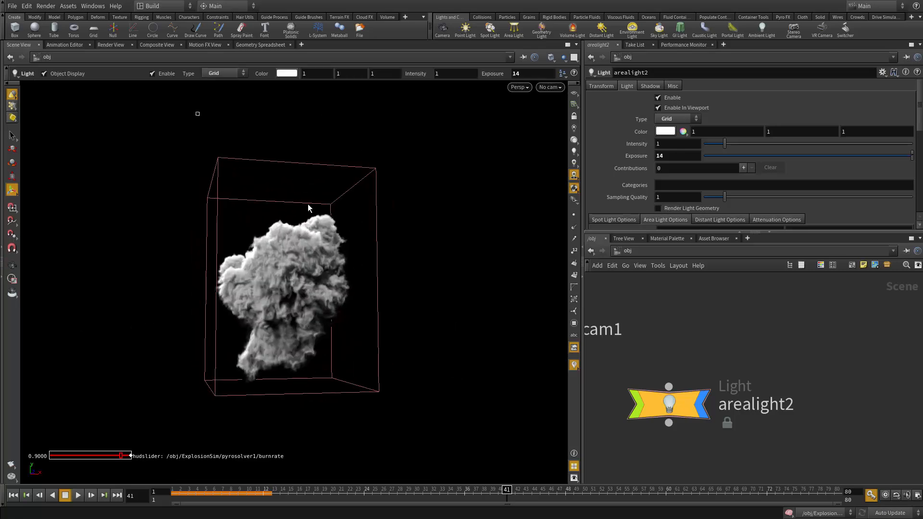
pyautogui.moveTo(308, 204); pyautogui.dragTo(275, 217)
pyautogui.moveTo(275, 216); pyautogui.dragTo(301, 219, button='right')
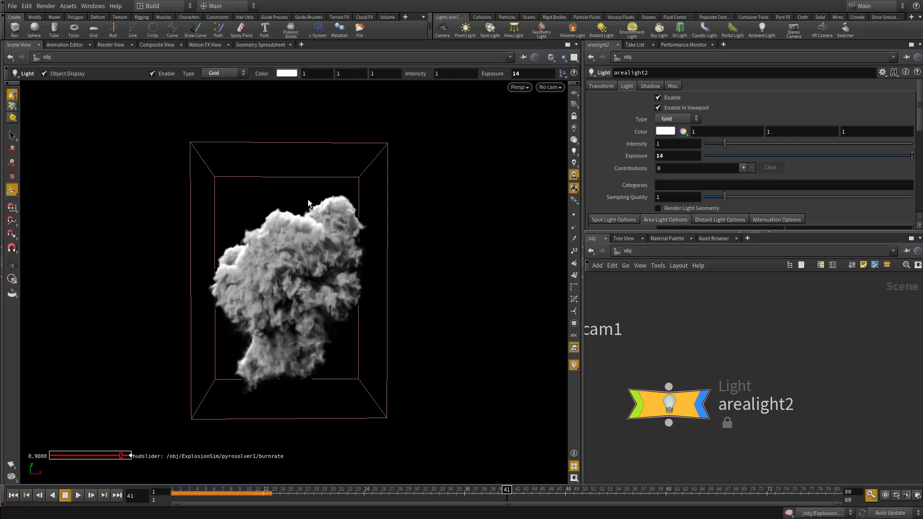
pyautogui.moveTo(391, 227); pyautogui.dragTo(307, 231, button='right')
pyautogui.moveTo(308, 231); pyautogui.dragTo(255, 239)
pyautogui.moveTo(384, 264); pyautogui.dragTo(360, 271, button='right')
pyautogui.moveTo(370, 259); pyautogui.dragTo(364, 245, button='middle')
pyautogui.moveTo(358, 273); pyautogui.dragTo(368, 281)
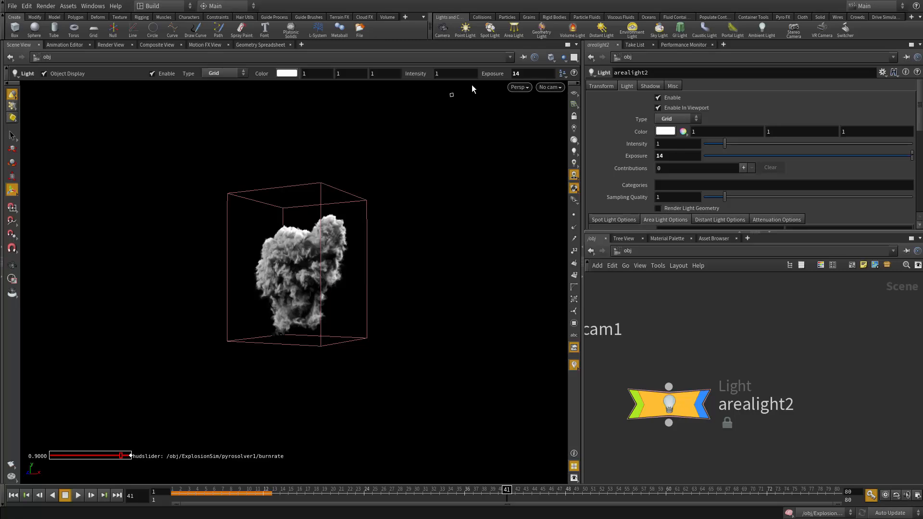
# Step: Add a point light from the current view and set its exposure to 3
pyautogui.press('s')
pyautogui.moveTo(389, 157); pyautogui.dragTo(352, 175, button='right')
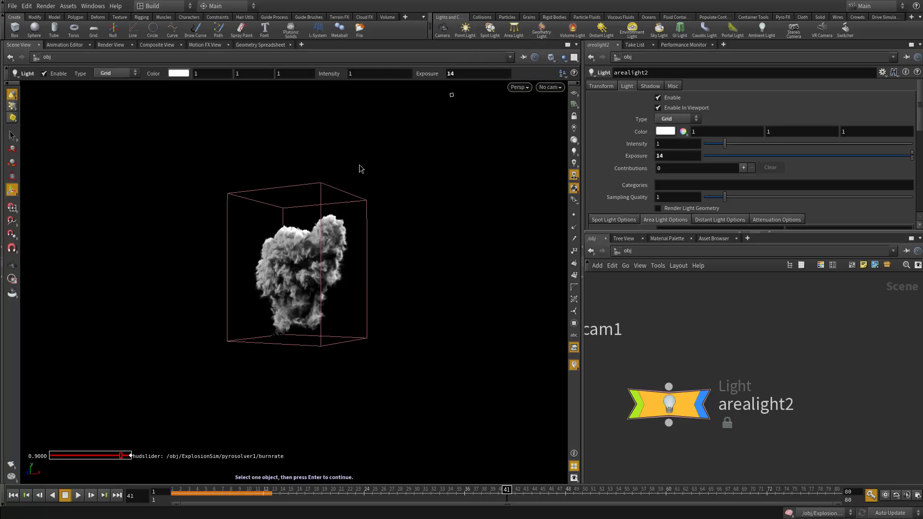
pyautogui.moveTo(359, 156); pyautogui.dragTo(360, 142, button='middle')
pyautogui.click(466, 30)
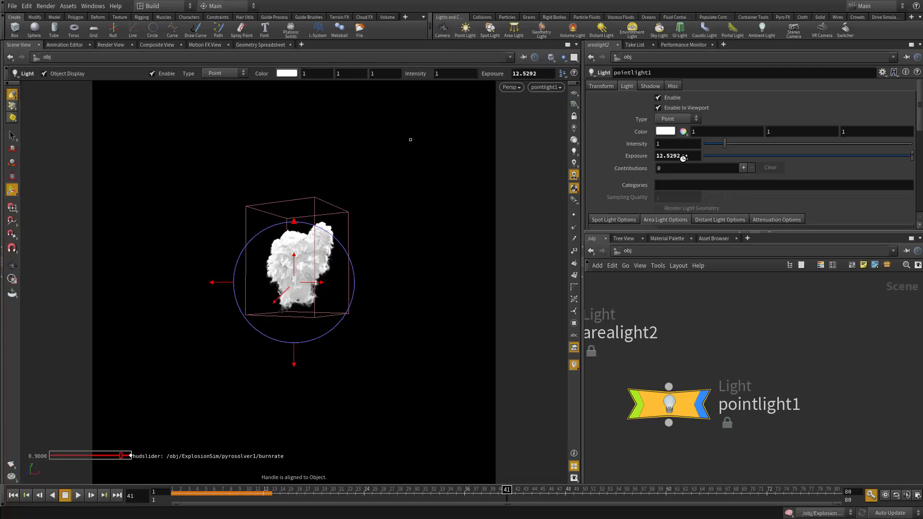
pyautogui.moveTo(685, 155); pyautogui.dragTo(635, 163)
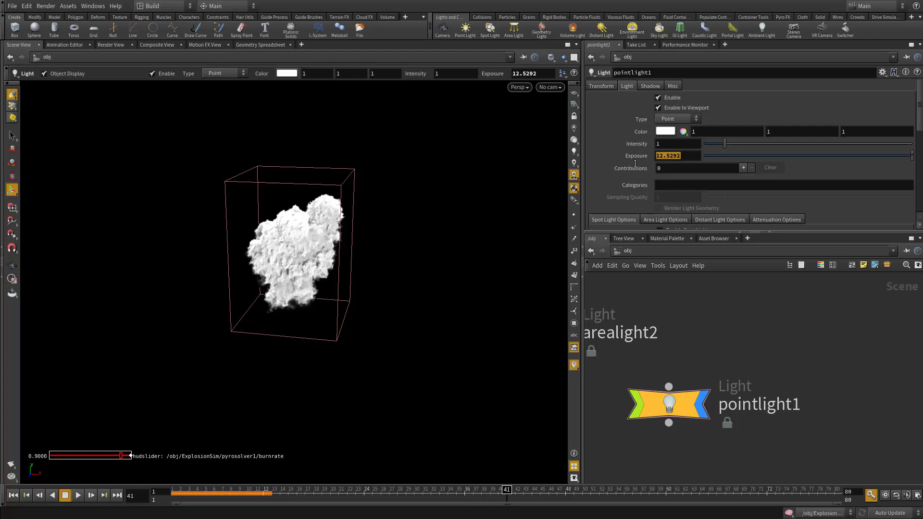
pyautogui.write('1')
pyautogui.write('3')
pyautogui.press('Return')
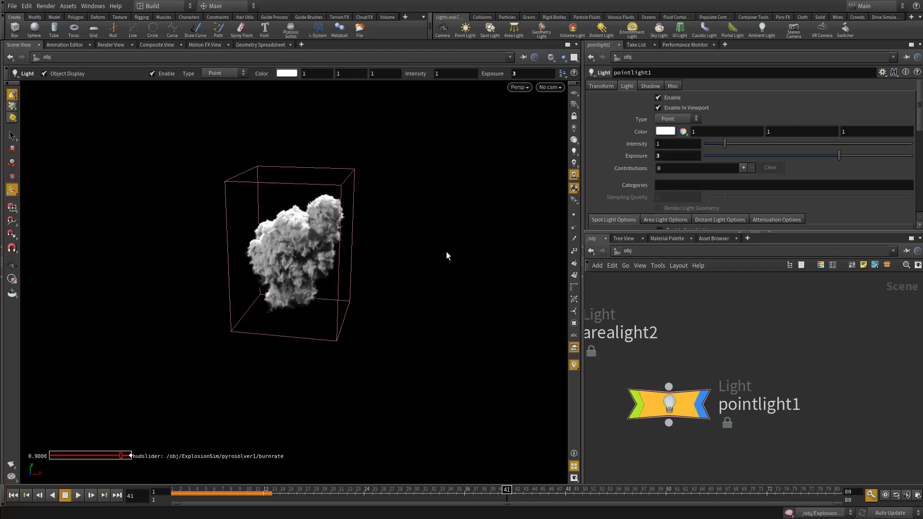
# Step: Inspect the point light's placement relative to the explosion and how it lights the smoke up close
pyautogui.moveTo(342, 349)
pyautogui.keyDown('alt'); pyautogui.mouseDown()
pyautogui.moveTo(380, 289)
pyautogui.moveTo(258, 315)
pyautogui.mouseUp(); pyautogui.keyUp('alt')
pyautogui.keyDown('alt'); pyautogui.moveTo(258, 315); pyautogui.dragTo(202, 377, button='right'); pyautogui.keyUp('alt')
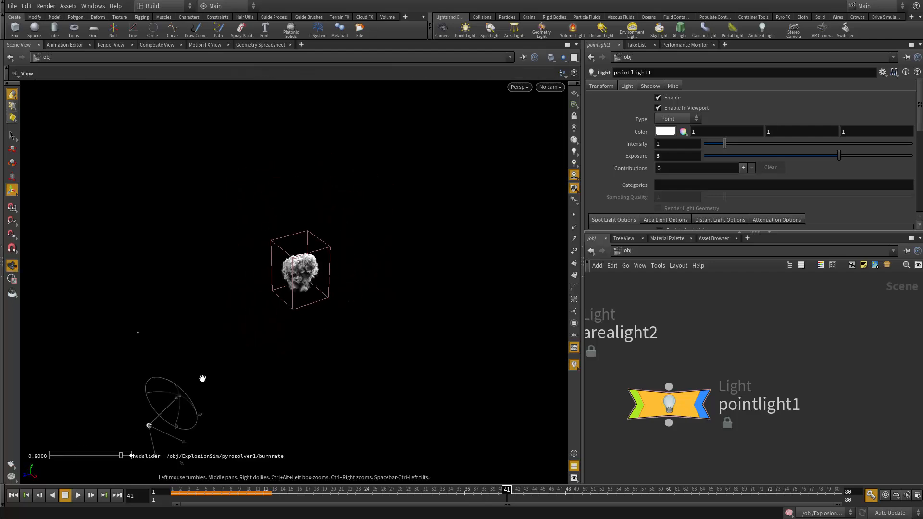
pyautogui.keyDown('alt'); pyautogui.moveTo(202, 377); pyautogui.dragTo(290, 380); pyautogui.keyUp('alt')
pyautogui.keyDown('alt'); pyautogui.moveTo(291, 379); pyautogui.dragTo(314, 324, button='middle'); pyautogui.keyUp('alt')
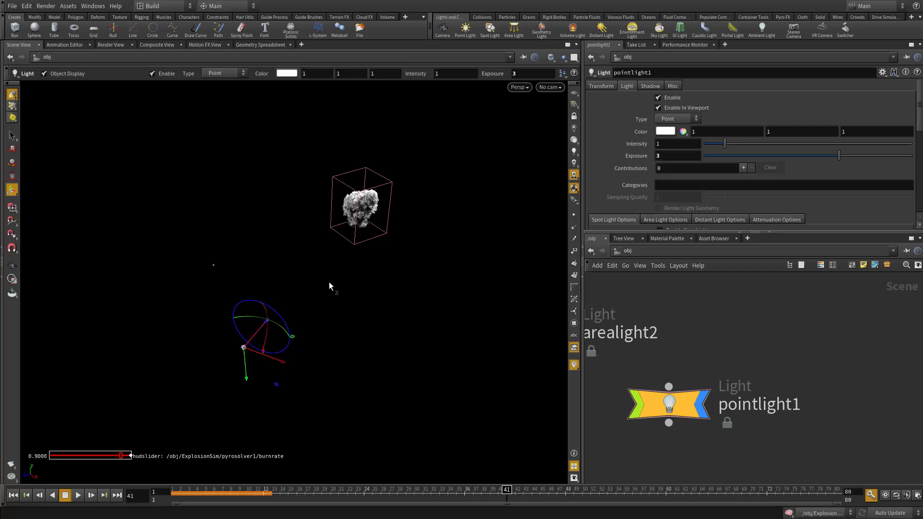
pyautogui.press('alt')
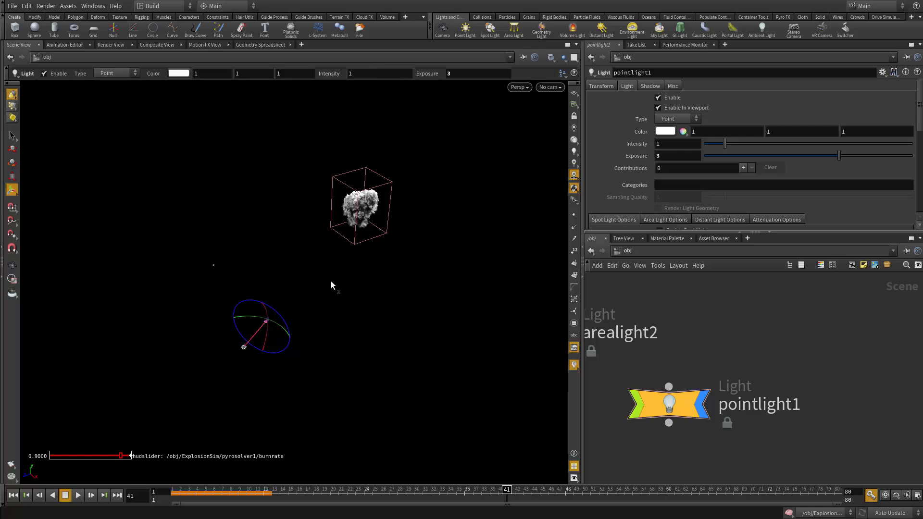
pyautogui.keyDown('alt'); pyautogui.moveTo(301, 321); pyautogui.dragTo(365, 262); pyautogui.keyUp('alt')
pyautogui.keyDown('alt'); pyautogui.moveTo(365, 261); pyautogui.dragTo(626, 437, button='right'); pyautogui.keyUp('alt')
pyautogui.keyDown('alt'); pyautogui.moveTo(235, 285); pyautogui.dragTo(231, 251); pyautogui.keyUp('alt')
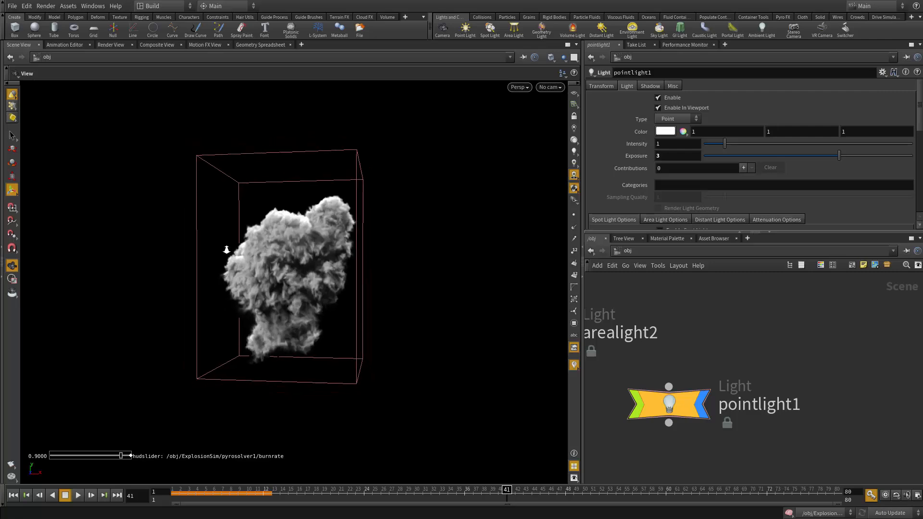
# Step: Run a preview render of the lit explosion, stop it, and return to the scene view
pyautogui.click(119, 45)
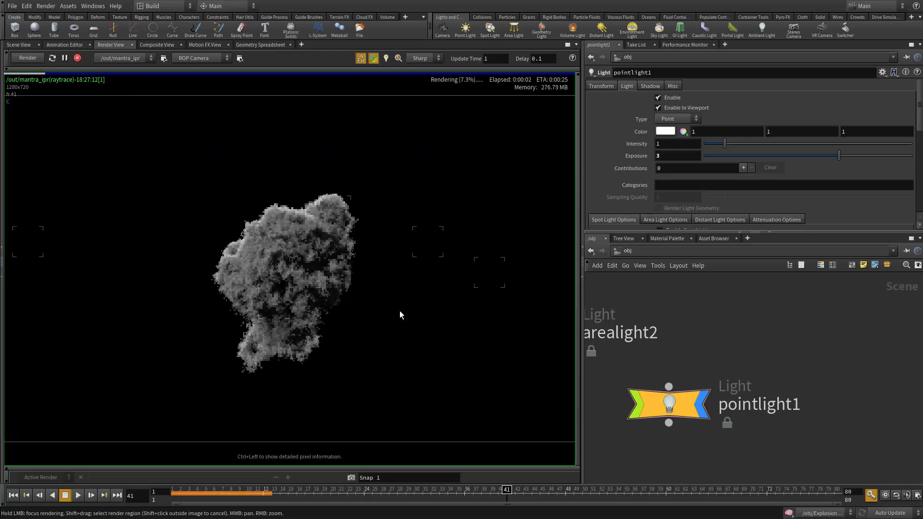
pyautogui.click(75, 59)
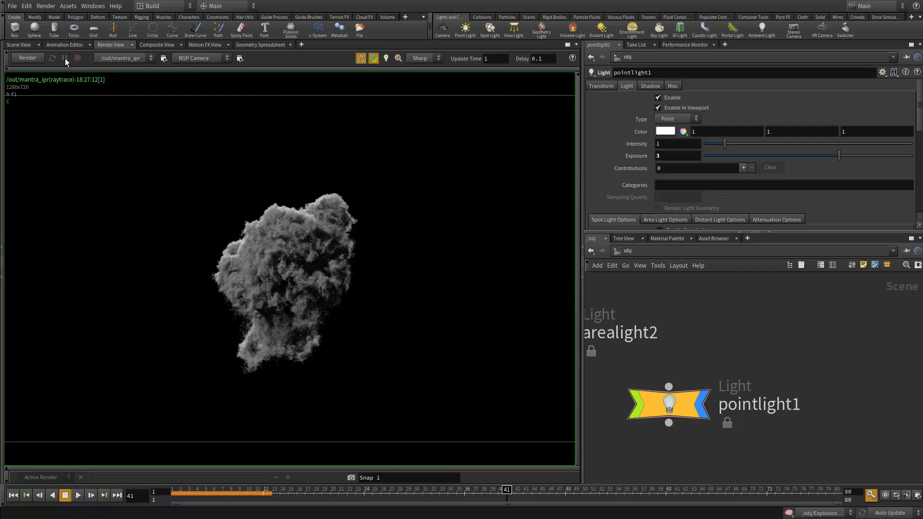
pyautogui.click(11, 45)
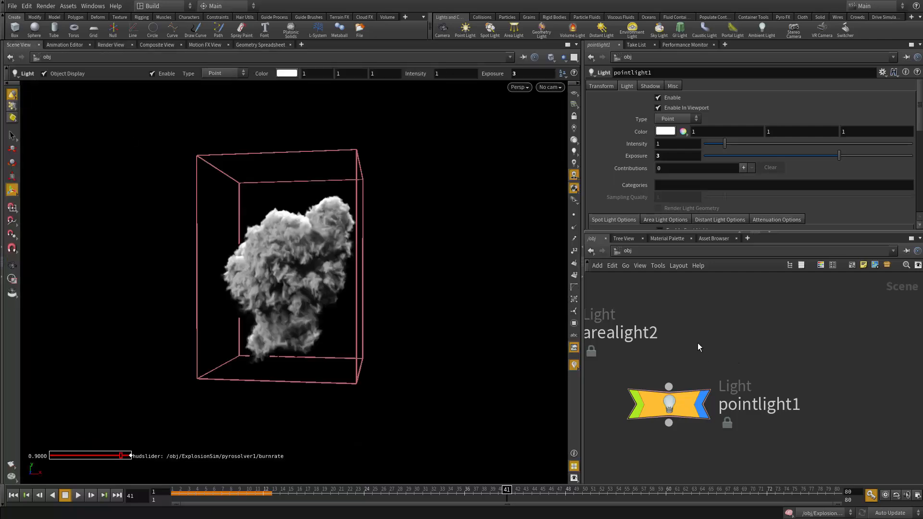
# Step: Add a Pyro Shader in the mat network
pyautogui.moveTo(699, 346); pyautogui.dragTo(786, 357, button='middle')
pyautogui.moveTo(716, 305); pyautogui.dragTo(746, 309, button='middle')
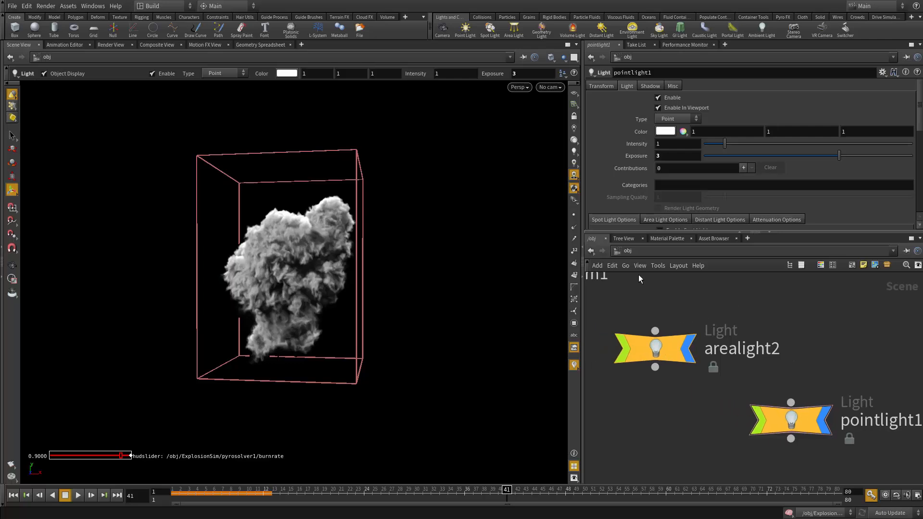
pyautogui.click(639, 251)
pyautogui.click(656, 287)
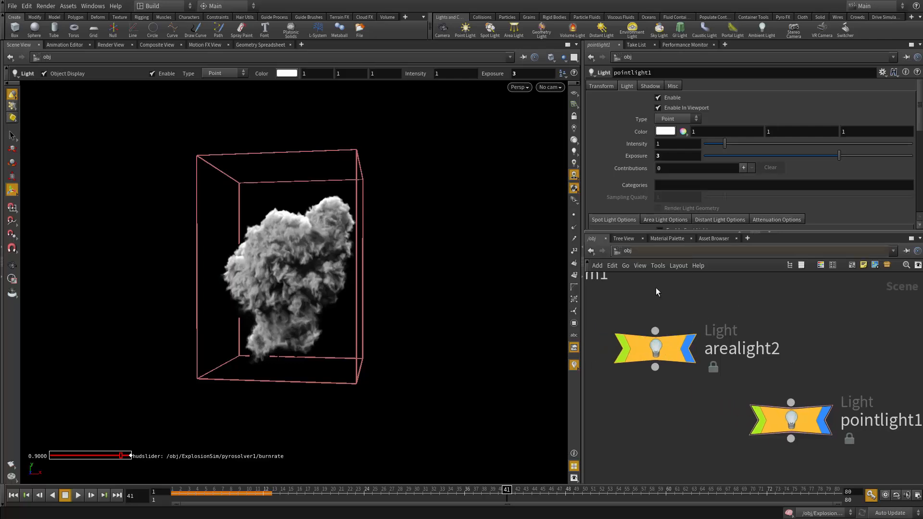
pyautogui.press('Tab')
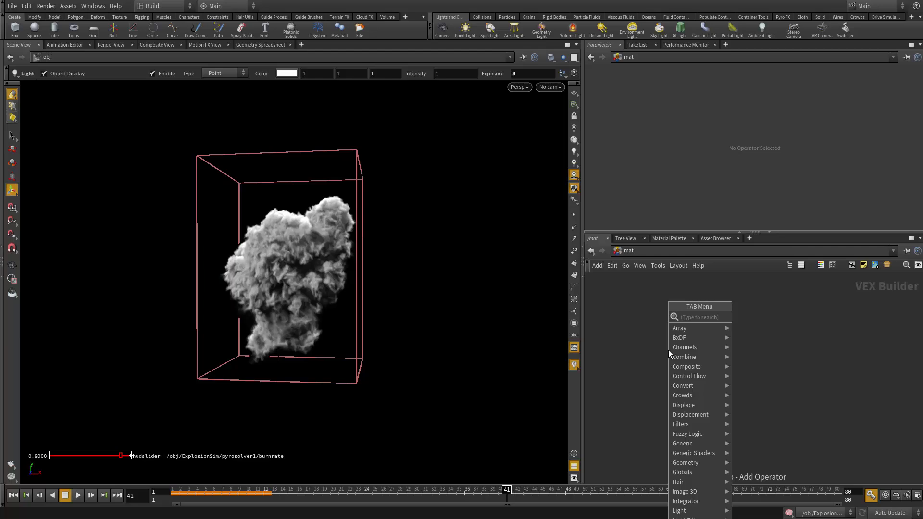
pyautogui.write('pyro sh')
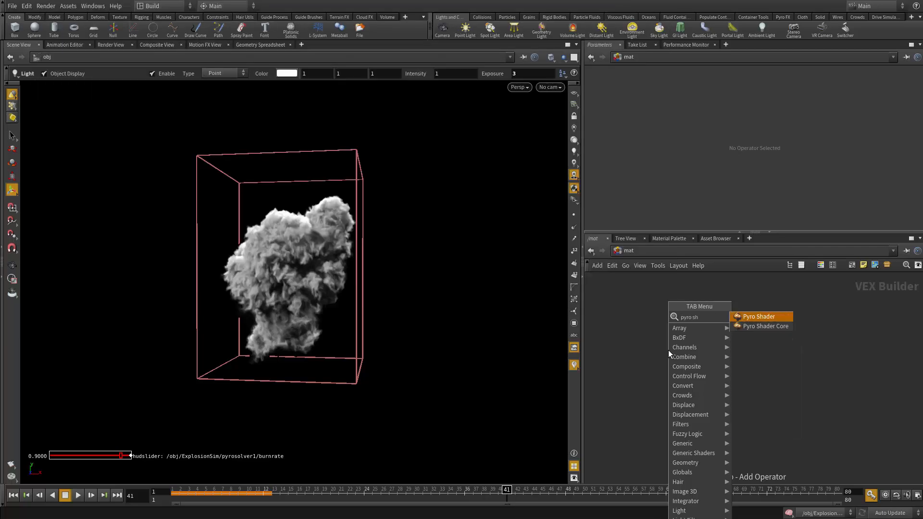
pyautogui.press('Return')
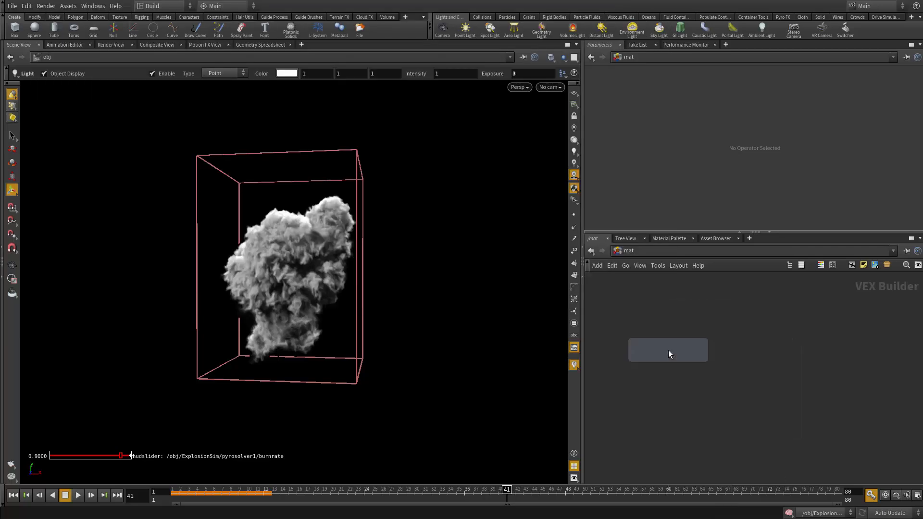
pyautogui.click(669, 349)
# Step: Rename the pyro shader to pyroshader_explosion
pyautogui.doubleClick(697, 329)
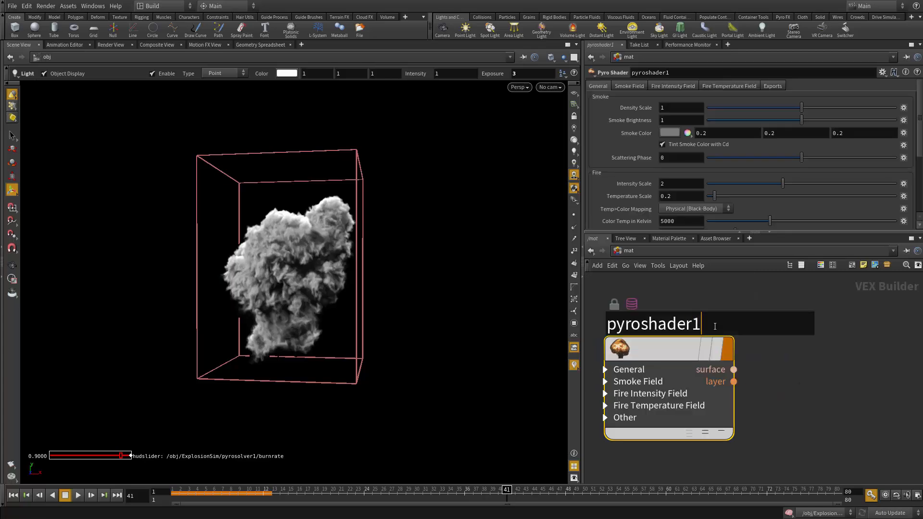
pyautogui.press('BackSpace')
pyautogui.write('_explosion')
pyautogui.press('Return')
pyautogui.click(788, 337)
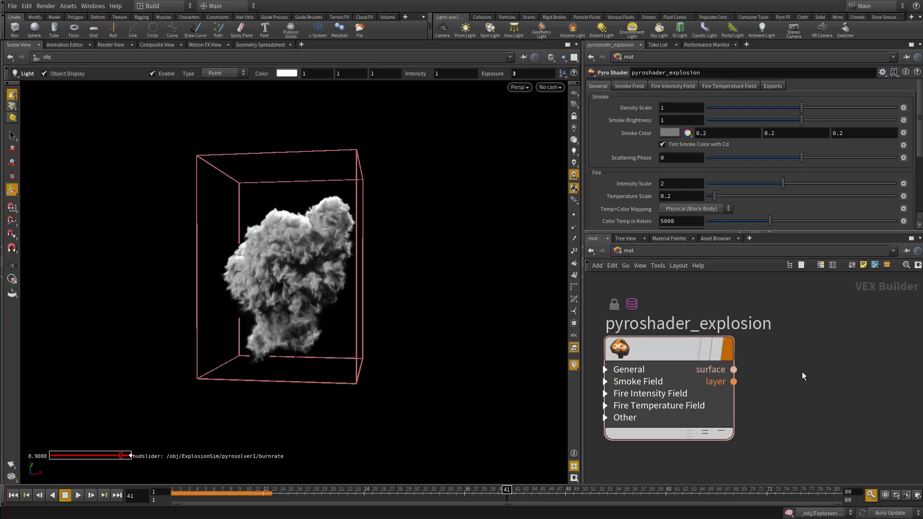
# Step: Return to the object network, select ExplosionSimCache and show its render parameters
pyautogui.press('u')
pyautogui.click(670, 299)
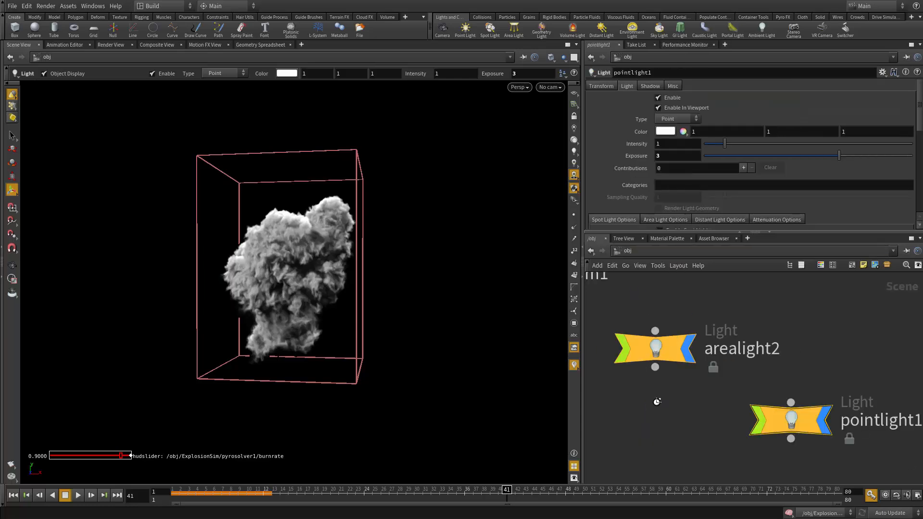
pyautogui.moveTo(670, 404); pyautogui.dragTo(851, 439, button='middle')
pyautogui.moveTo(705, 402); pyautogui.dragTo(726, 437, button='middle')
pyautogui.click(783, 404)
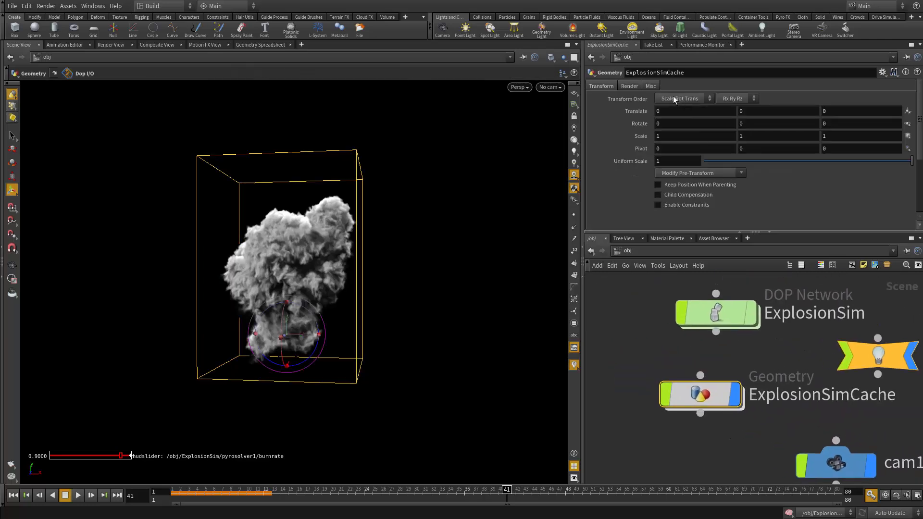
pyautogui.click(630, 86)
pyautogui.click(908, 99)
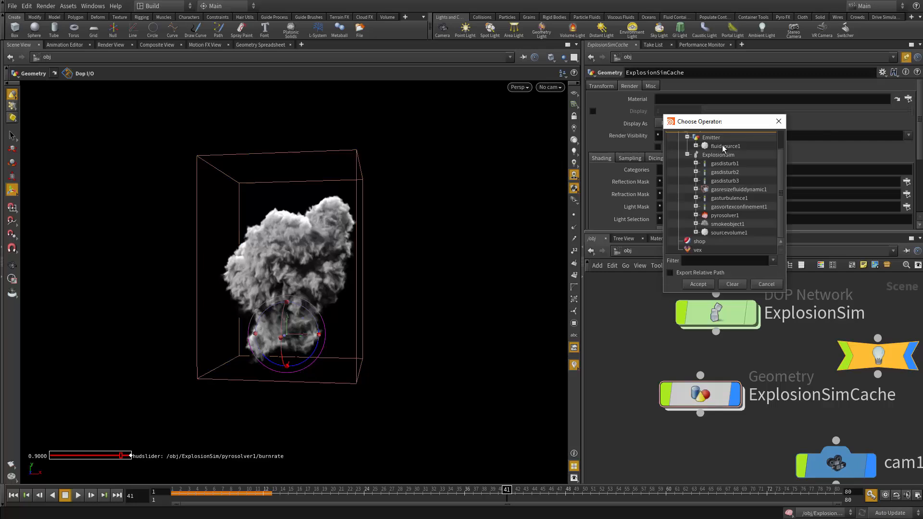
pyautogui.scroll(4, 707, 176)
pyautogui.click(722, 154)
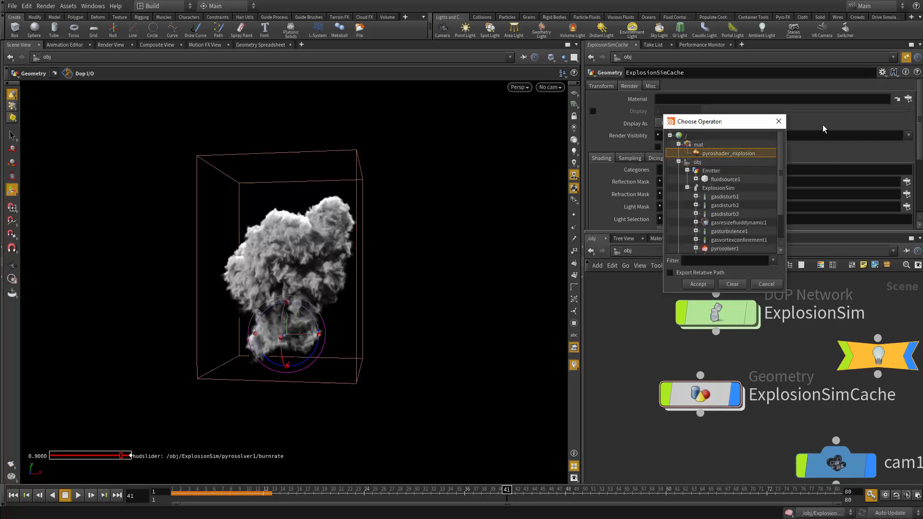
pyautogui.click(779, 122)
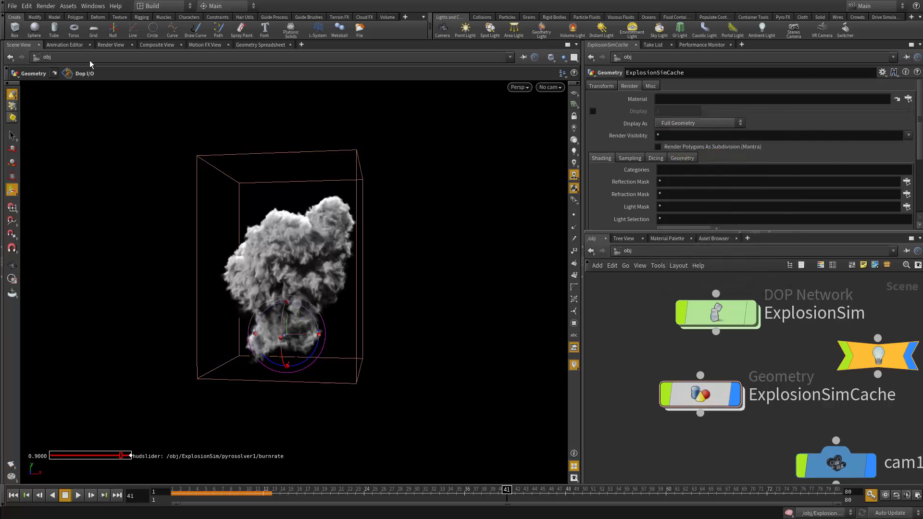
# Step: Set the preview render camera to /obj/cam1, render the unshaded explosion and stop the render
pyautogui.keyDown('alt'); pyautogui.moveTo(260, 221); pyautogui.dragTo(231, 199); pyautogui.keyUp('alt')
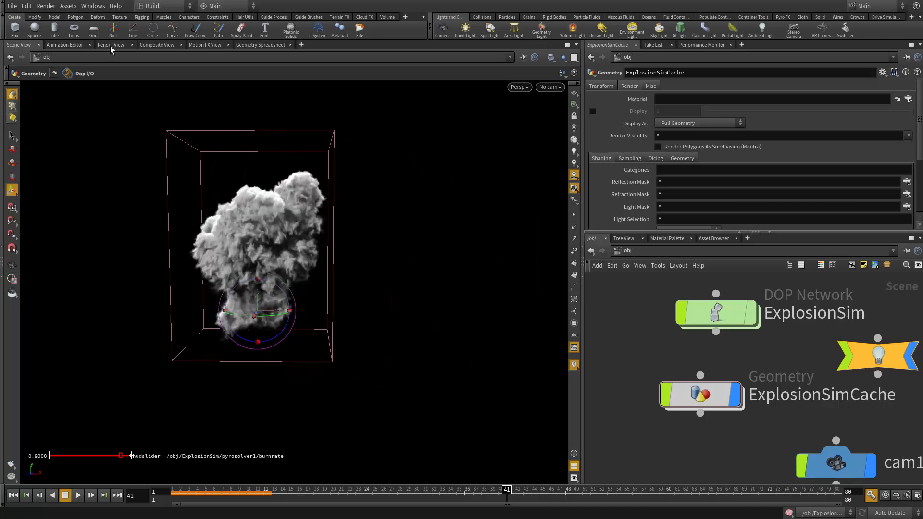
pyautogui.click(111, 47)
pyautogui.click(183, 60)
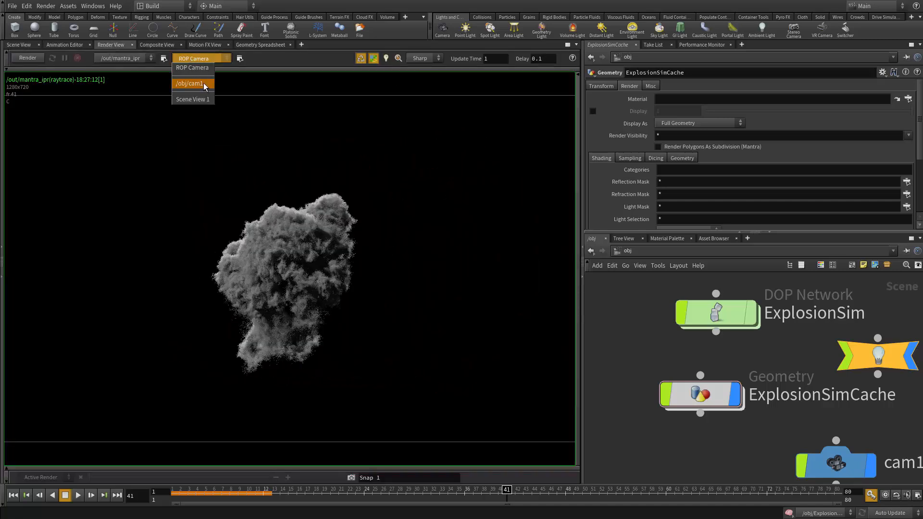
pyautogui.click(205, 87)
pyautogui.click(30, 58)
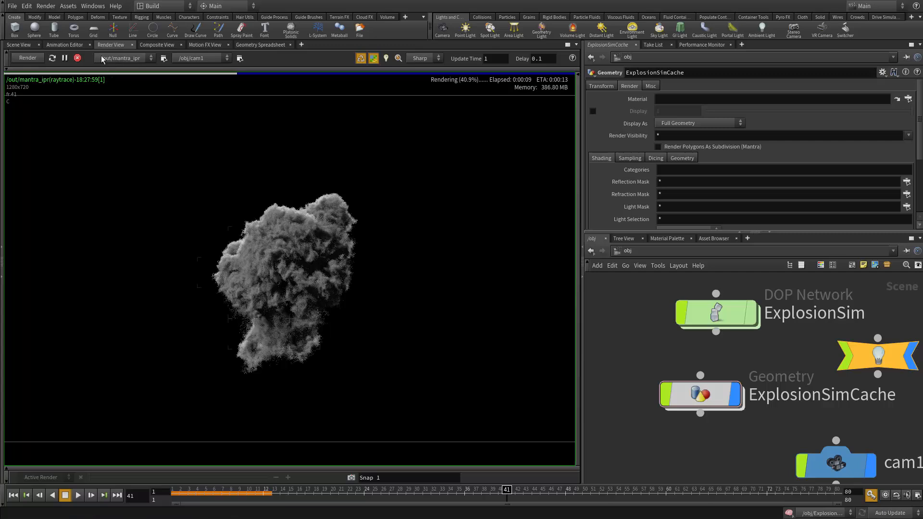
pyautogui.click(77, 57)
# Step: Preview the unshaded explosion's render at frames 19, 35 and 58, and stop rendering
pyautogui.click(322, 494)
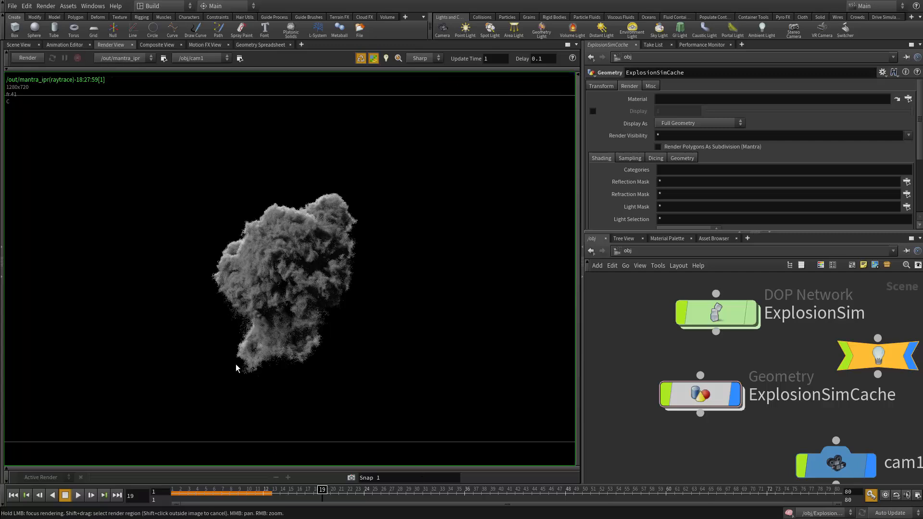
pyautogui.click(34, 60)
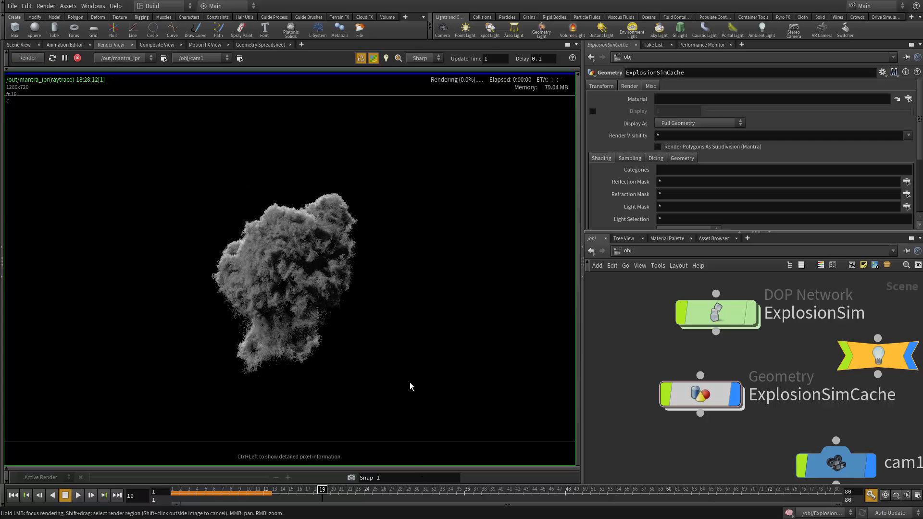
pyautogui.click(457, 494)
pyautogui.click(650, 494)
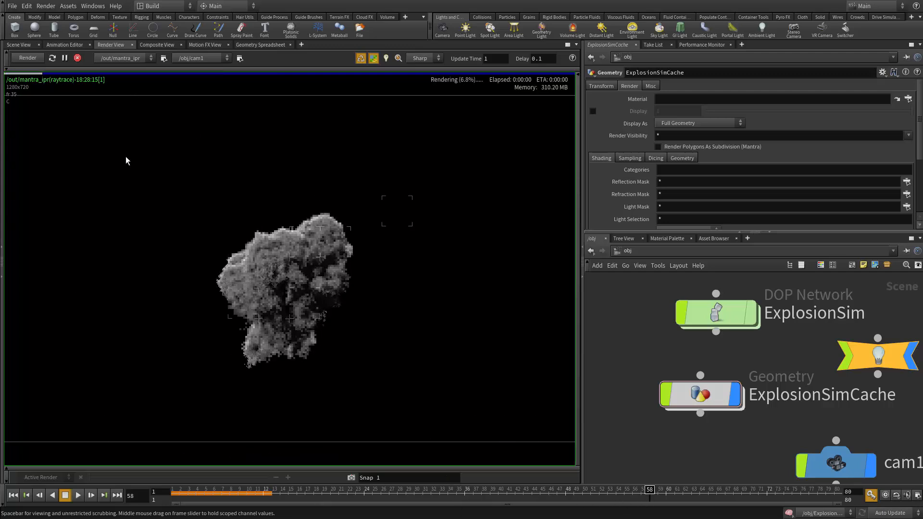
pyautogui.click(77, 58)
# Step: Assign /mat/pyroshader_explosion as the material of ExplosionSimCache
pyautogui.moveTo(732, 362); pyautogui.dragTo(664, 356, button='middle')
pyautogui.click(22, 45)
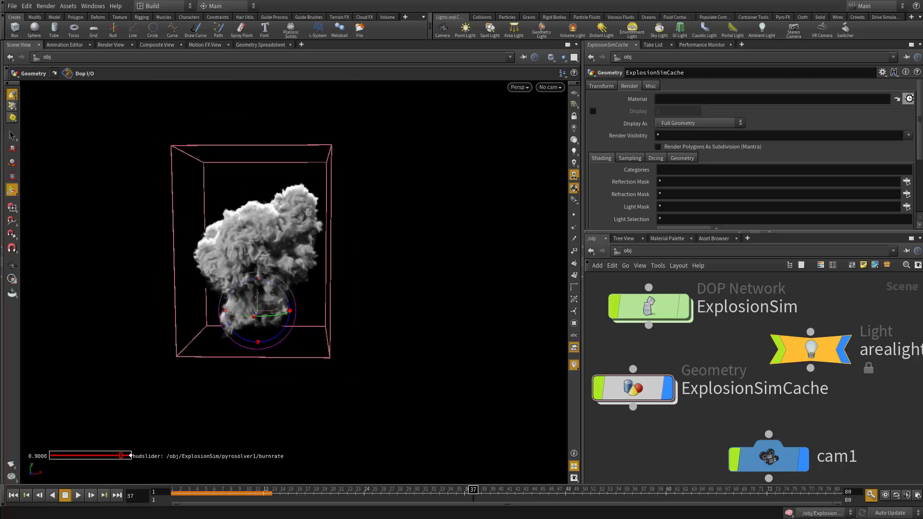
pyautogui.click(909, 99)
pyautogui.click(721, 154)
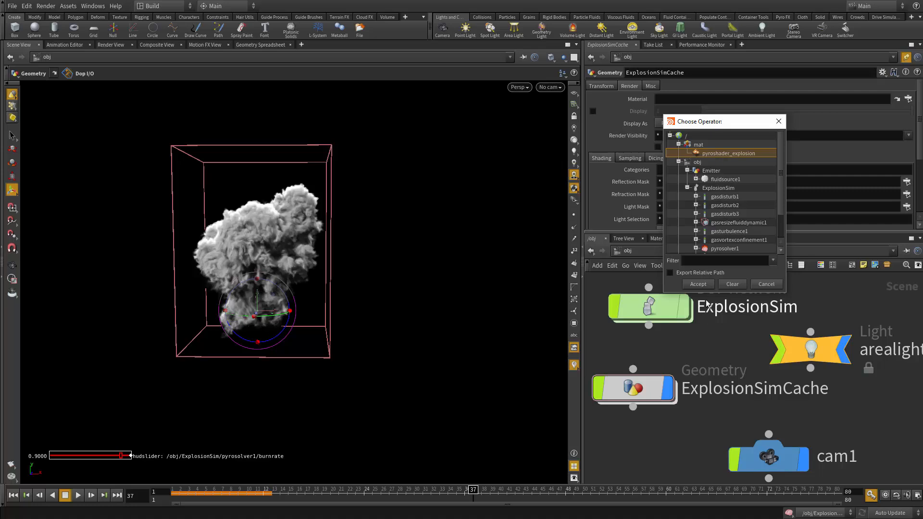
pyautogui.click(699, 281)
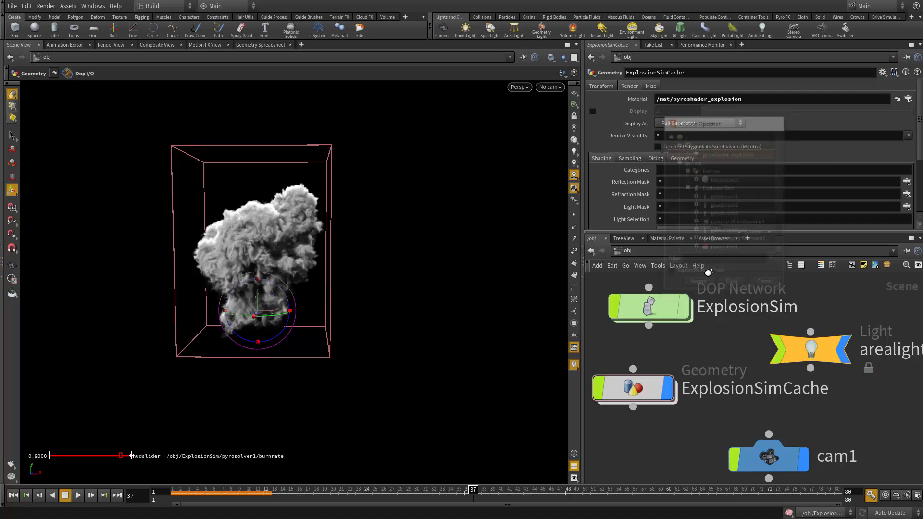
# Step: Render the explosion with its pyro shader at frame 37 and examine the fire and smoke up close
pyautogui.click(111, 45)
pyautogui.click(28, 58)
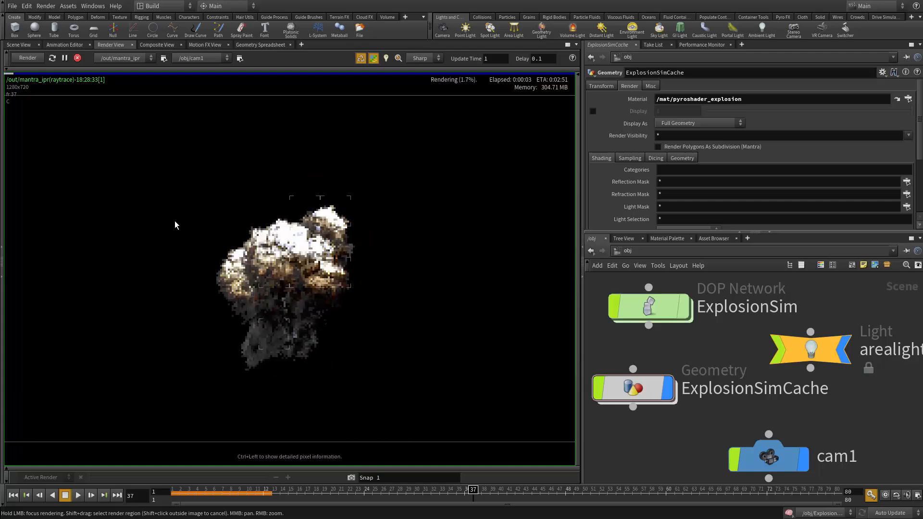
pyautogui.scroll(3, 287, 267)
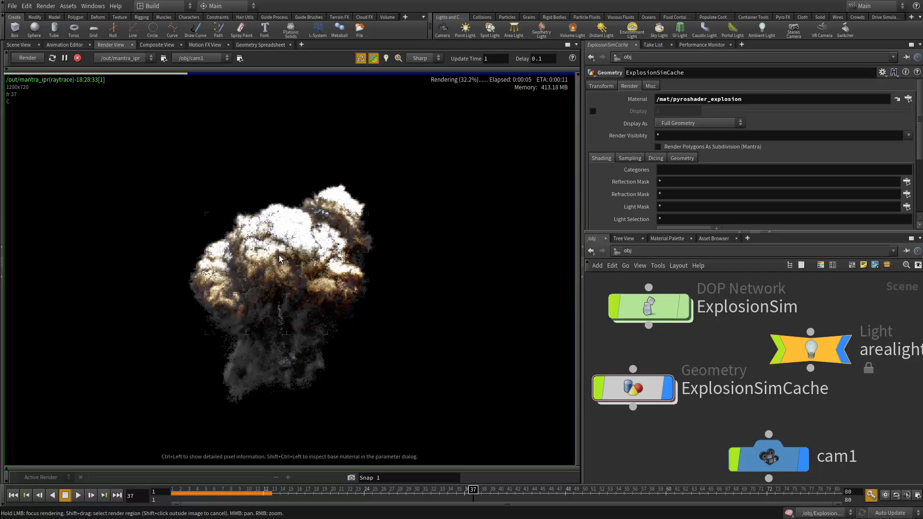
pyautogui.moveTo(291, 260); pyautogui.dragTo(348, 261, button='middle')
pyautogui.scroll(-4, 340, 288)
pyautogui.scroll(3, 346, 320)
pyautogui.scroll(2, 347, 255)
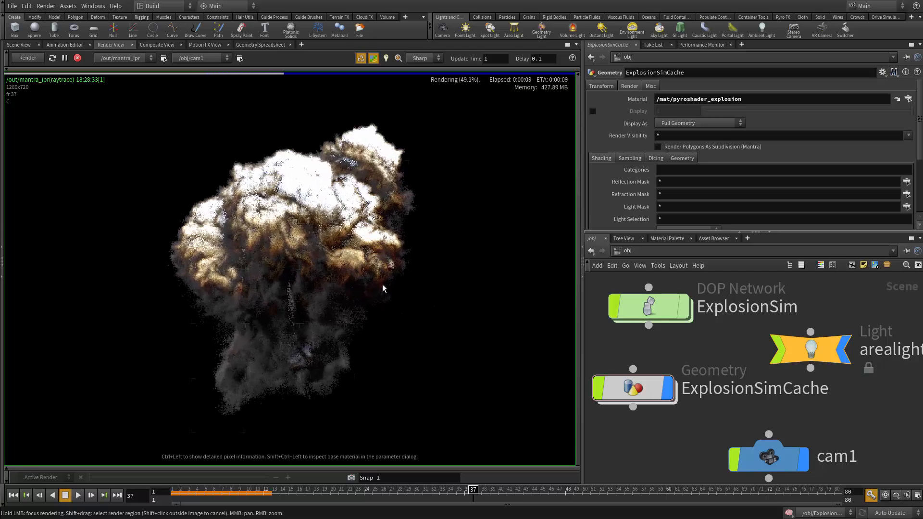
# Step: Open pyroshader_explosion from the scene's materials to reach its parameters
pyautogui.moveTo(727, 345); pyautogui.dragTo(733, 359, button='middle')
pyautogui.click(669, 239)
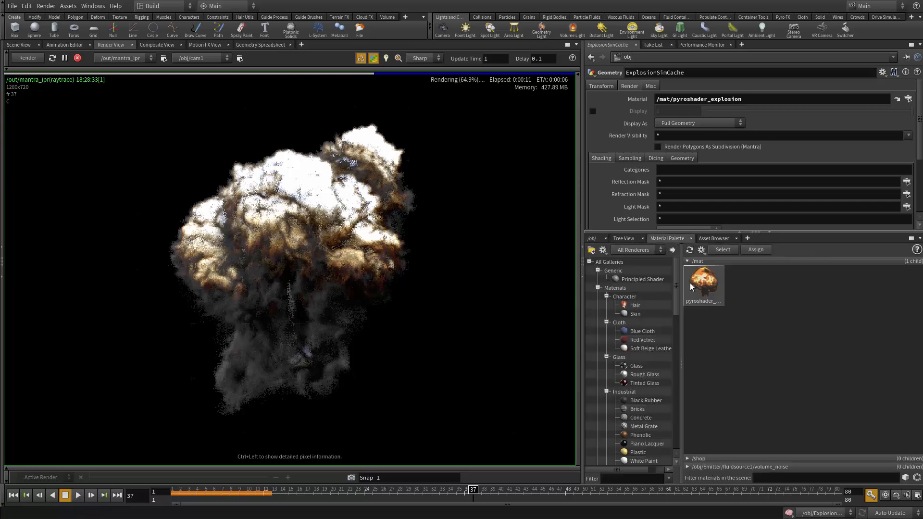
pyautogui.doubleClick(713, 299)
pyautogui.click(643, 252)
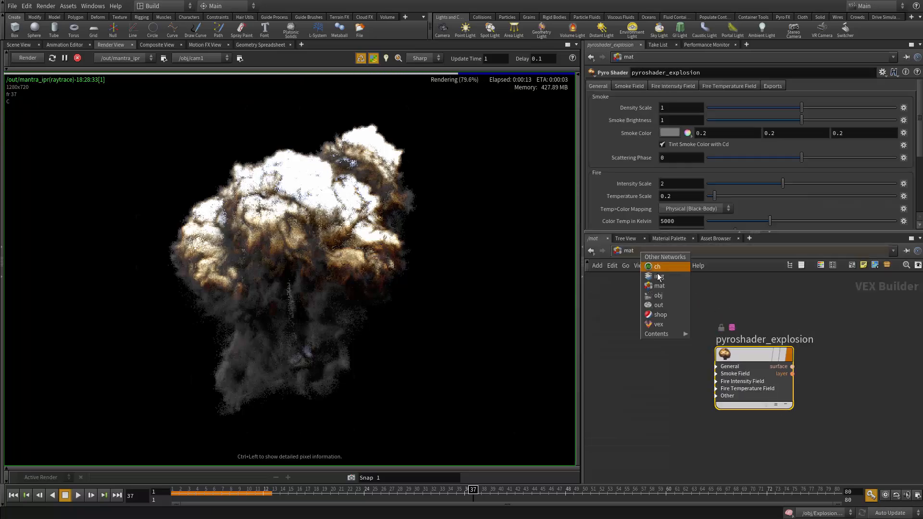
pyautogui.click(674, 297)
# Step: Set the shader's fire Intensity Scale and Temperature Scale both to 1
pyautogui.moveTo(736, 355); pyautogui.dragTo(688, 351)
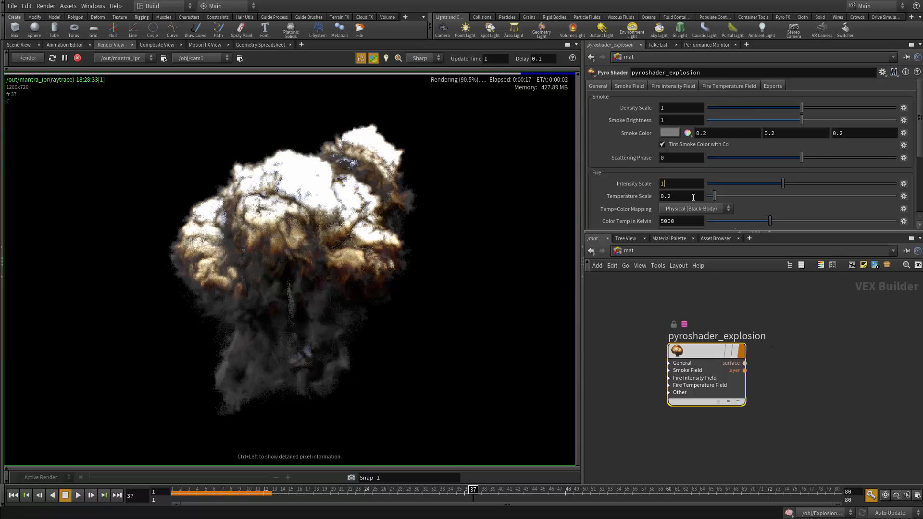
pyautogui.press('Tab')
pyautogui.write('1')
pyautogui.press('Return')
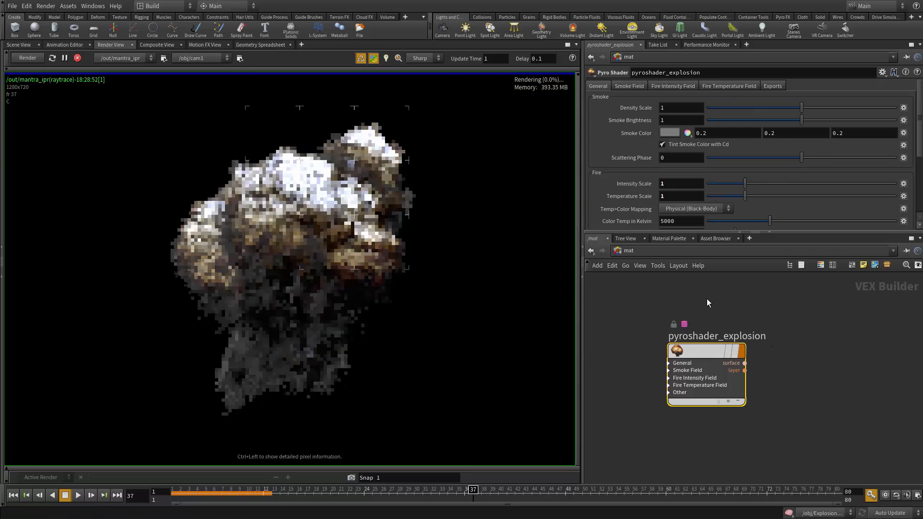
pyautogui.moveTo(625, 304); pyautogui.dragTo(641, 307, button='middle')
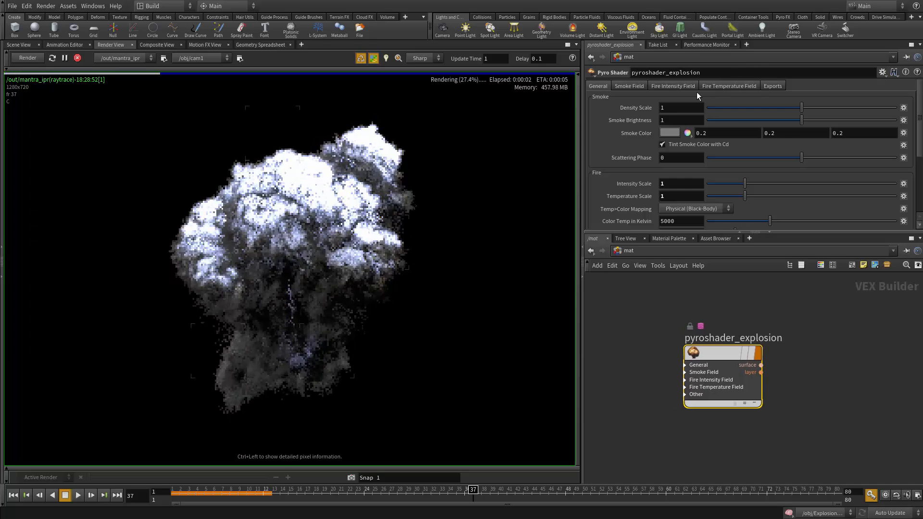
# Step: Enable Fit to Range (Unclamped) for the fire temperature field and set the source range maximum to 50
pyautogui.click(718, 88)
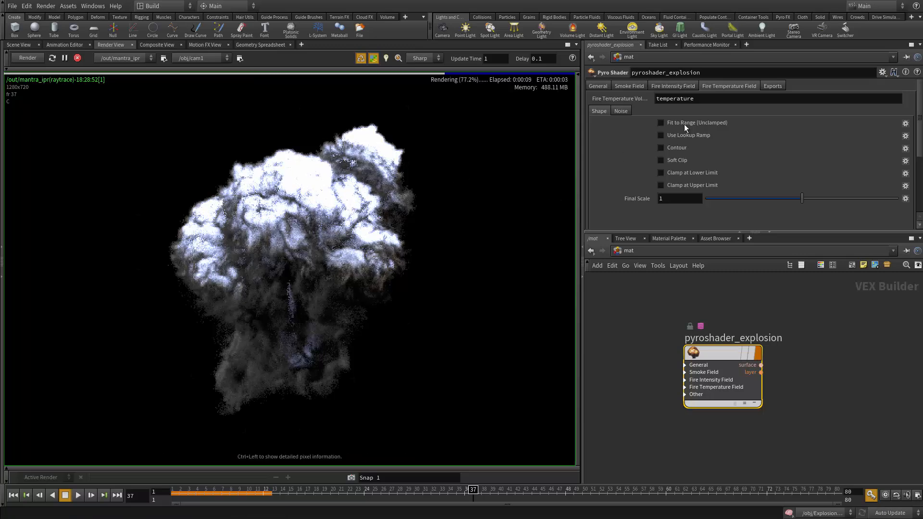
pyautogui.click(660, 124)
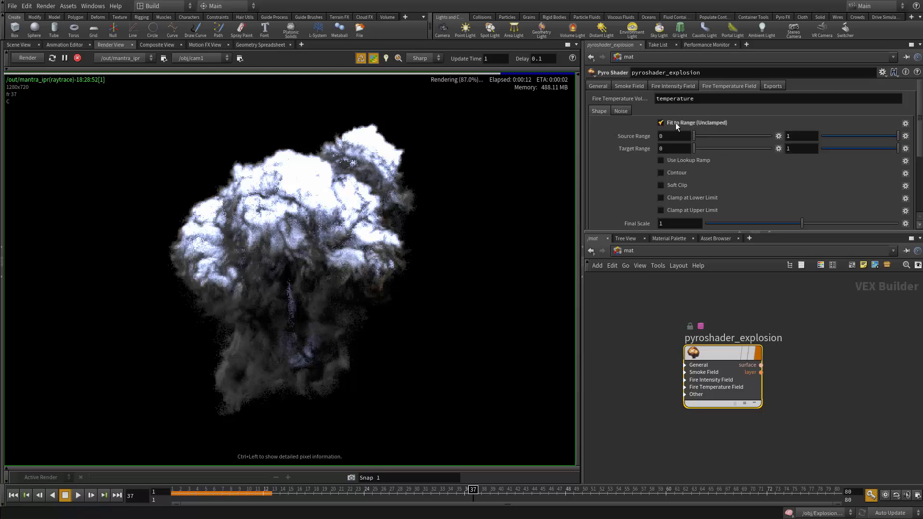
pyautogui.moveTo(797, 134); pyautogui.dragTo(708, 153)
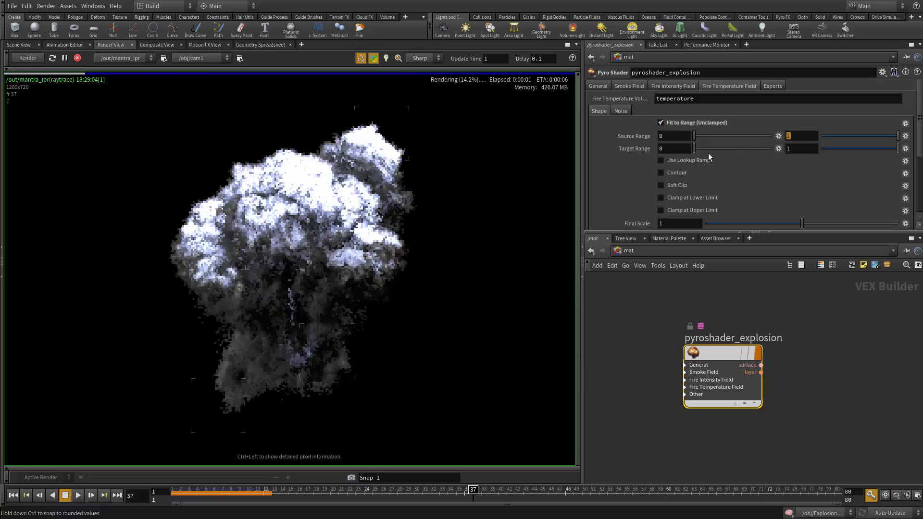
pyautogui.write('50')
pyautogui.press('Return')
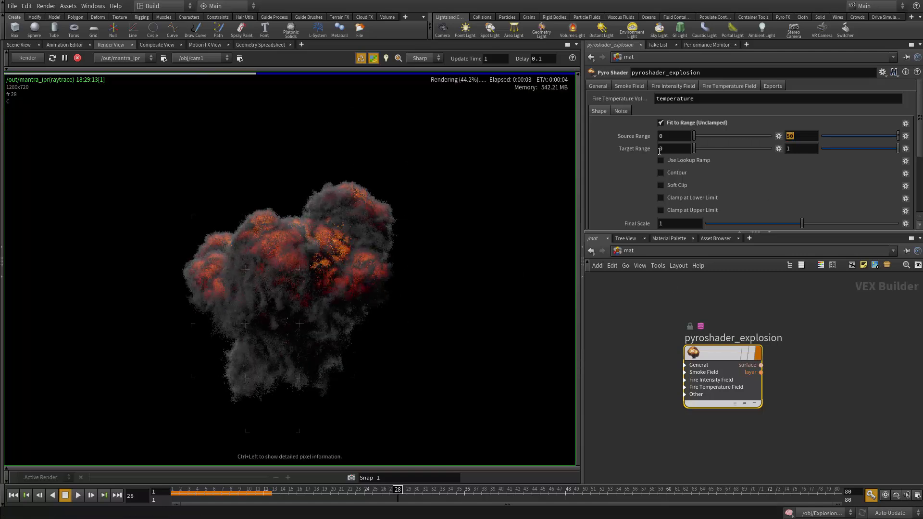
# Step: Set the fire temperature source range maximum to 25 and preview the render at other frames
pyautogui.press('Return')
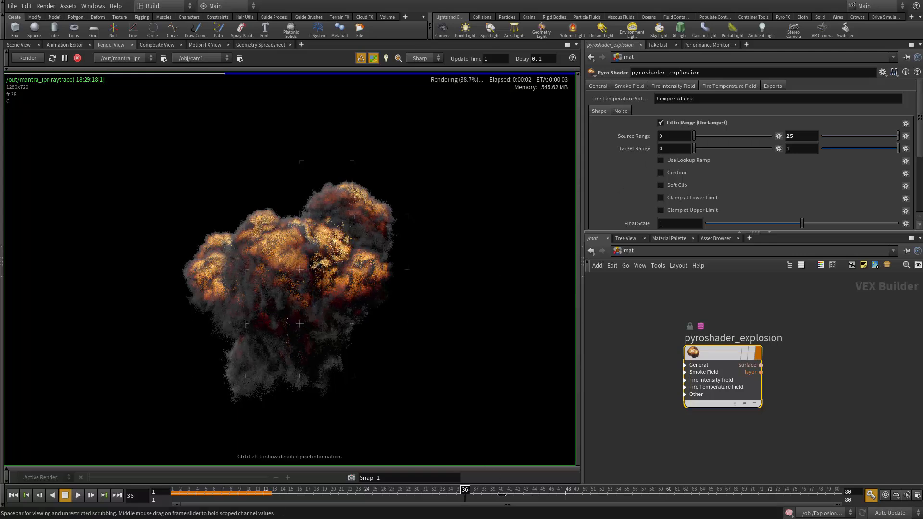
pyautogui.click(574, 492)
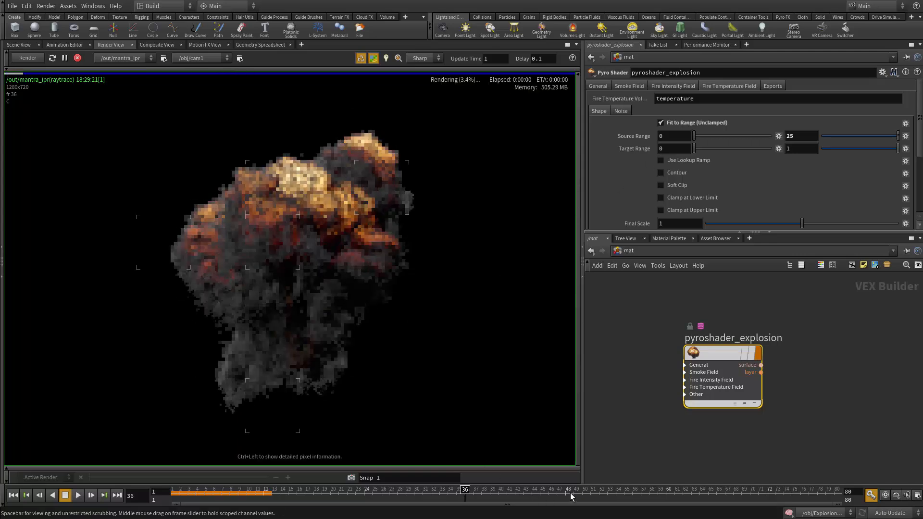
# Step: Preview the render at other frames, return to frame 6 and set the fire temperature source range maximum to 18
pyautogui.click(692, 495)
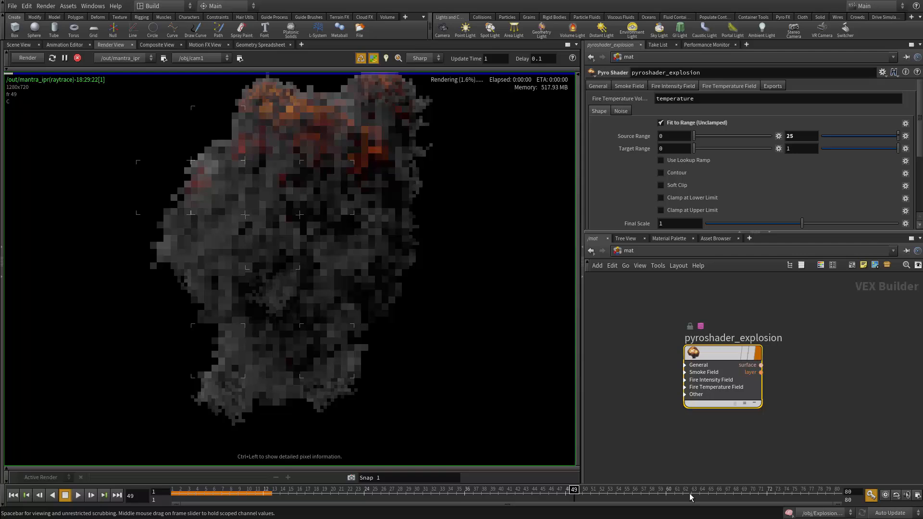
pyautogui.click(532, 492)
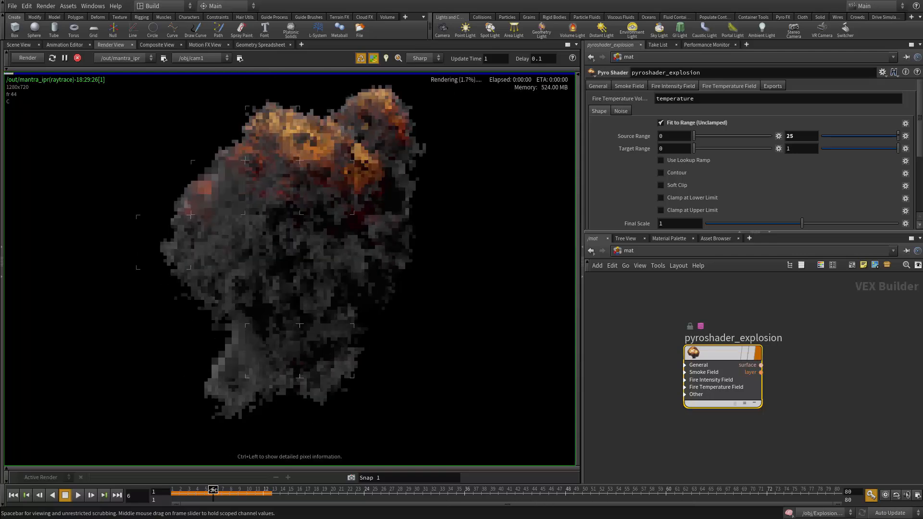
pyautogui.click(212, 490)
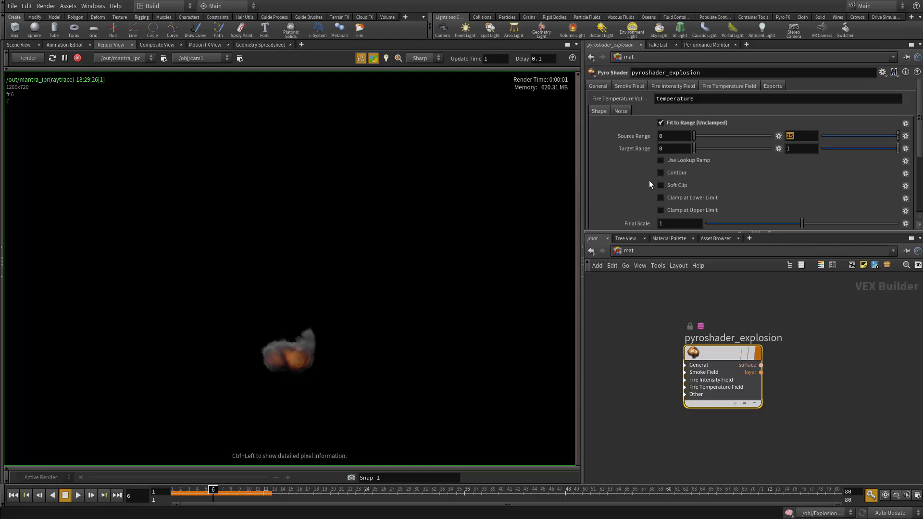
pyautogui.write('18')
pyautogui.press('Return')
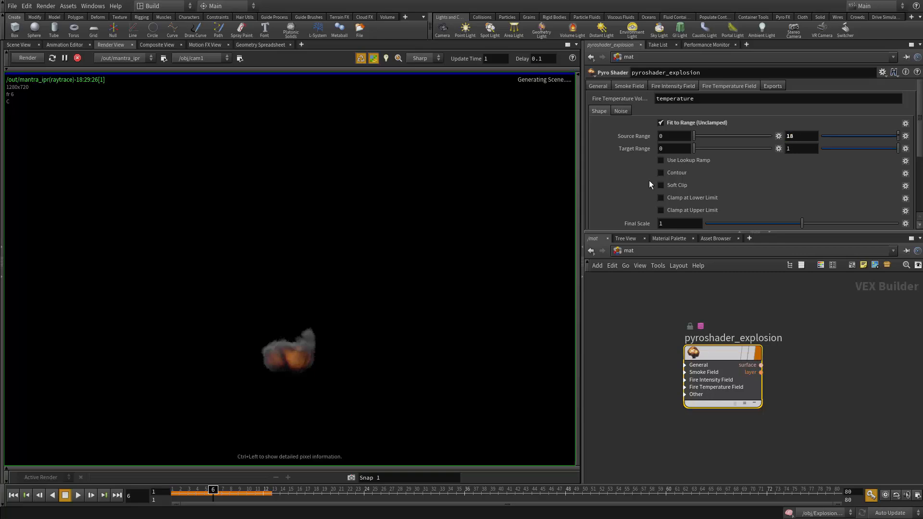
# Step: Examine the fire and smoke in the preview render at successive frames from about 15 to 79
pyautogui.click(288, 490)
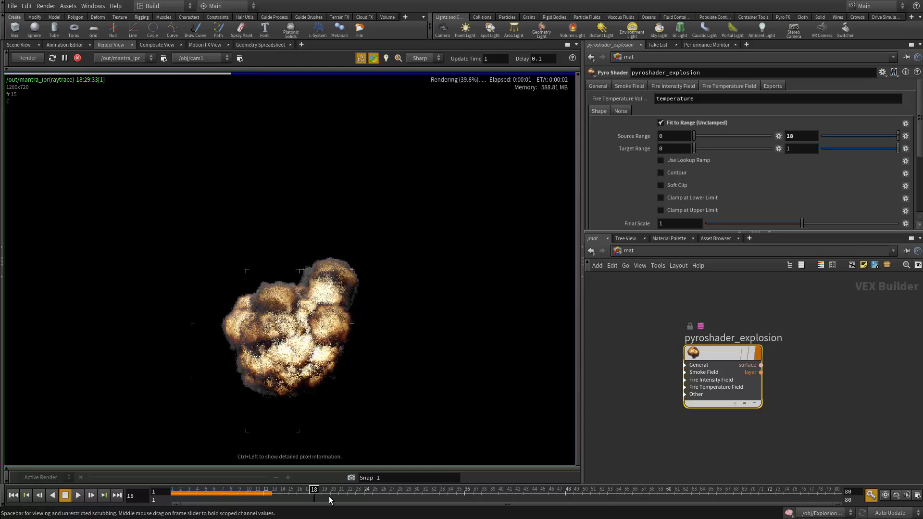
pyautogui.click(364, 491)
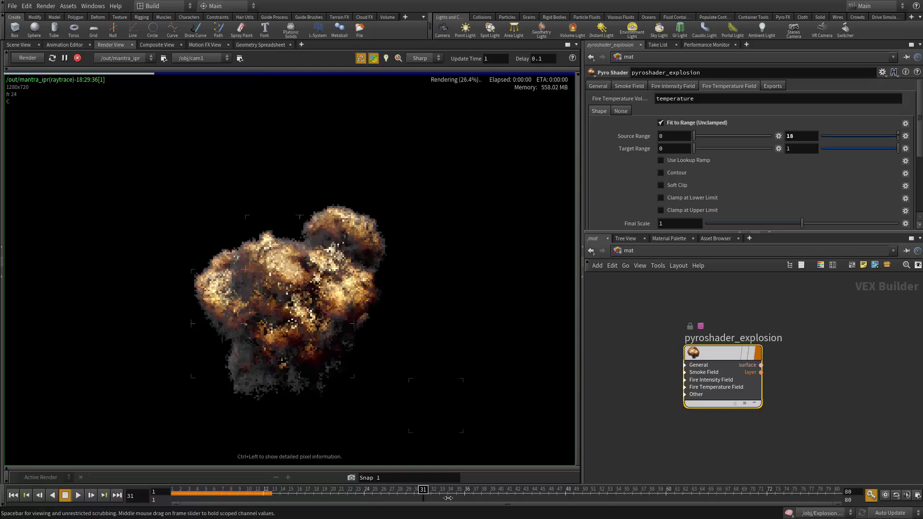
pyautogui.click(473, 490)
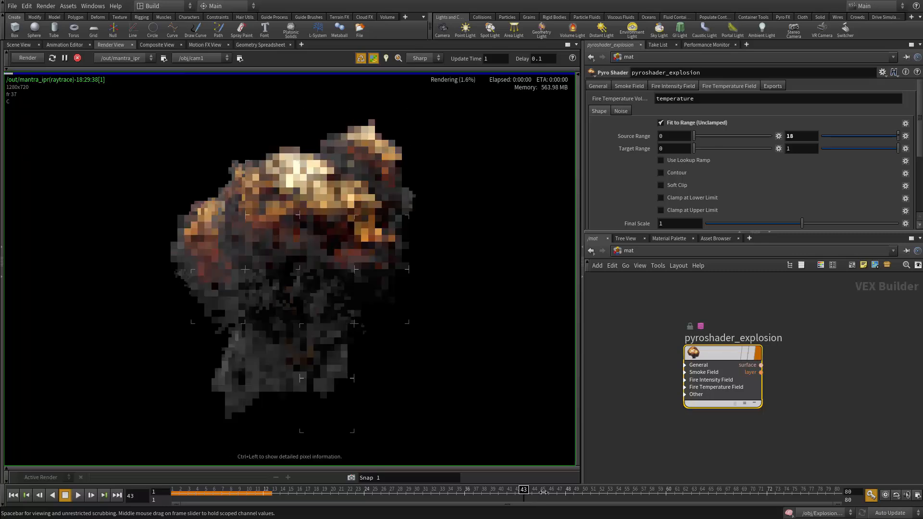
pyautogui.click(566, 492)
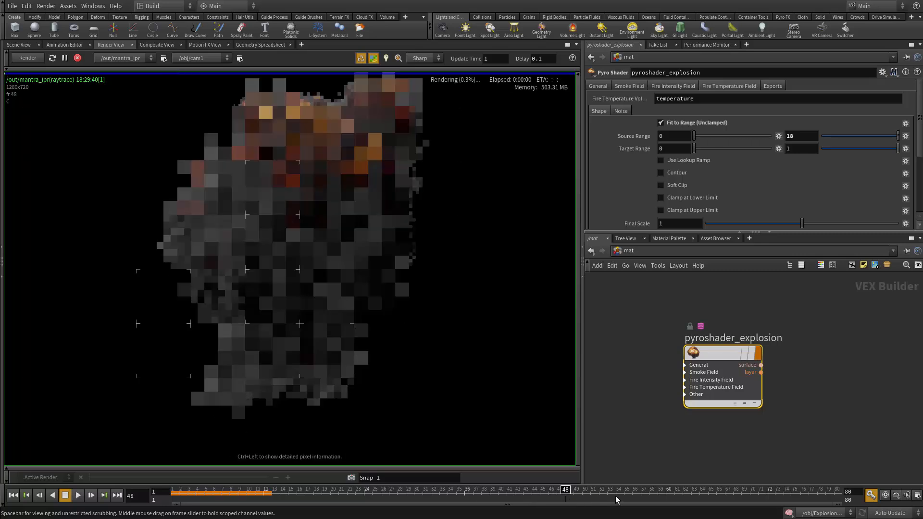
pyautogui.click(666, 494)
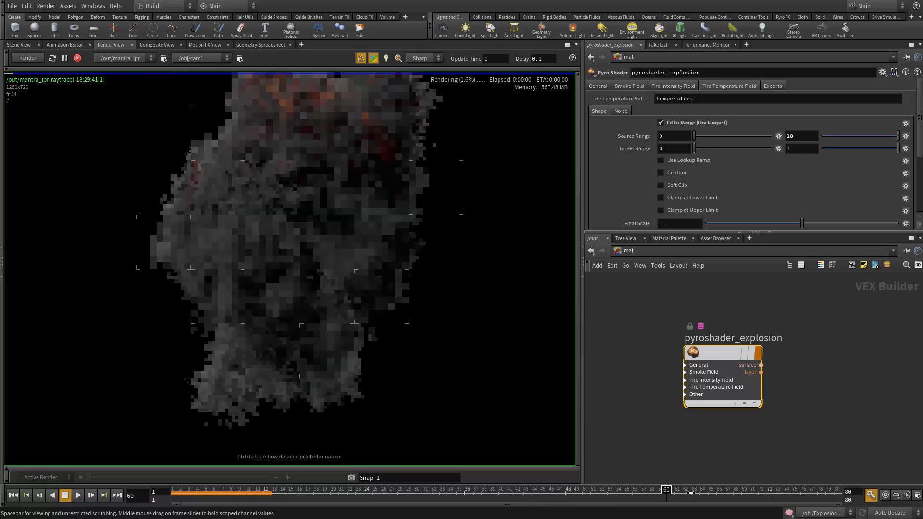
pyautogui.moveTo(423, 264); pyautogui.dragTo(437, 338, button='middle')
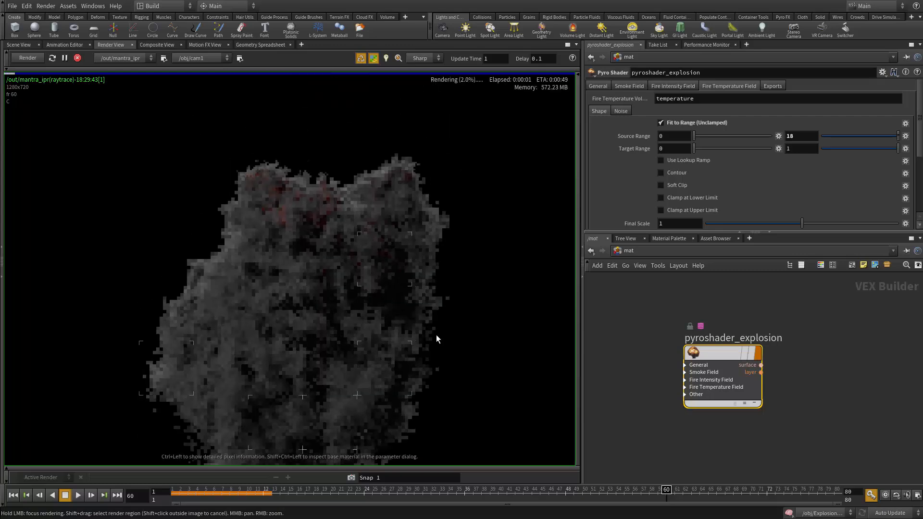
pyautogui.scroll(-2, 437, 339)
pyautogui.moveTo(451, 304); pyautogui.dragTo(357, 233, button='middle')
pyautogui.click(716, 492)
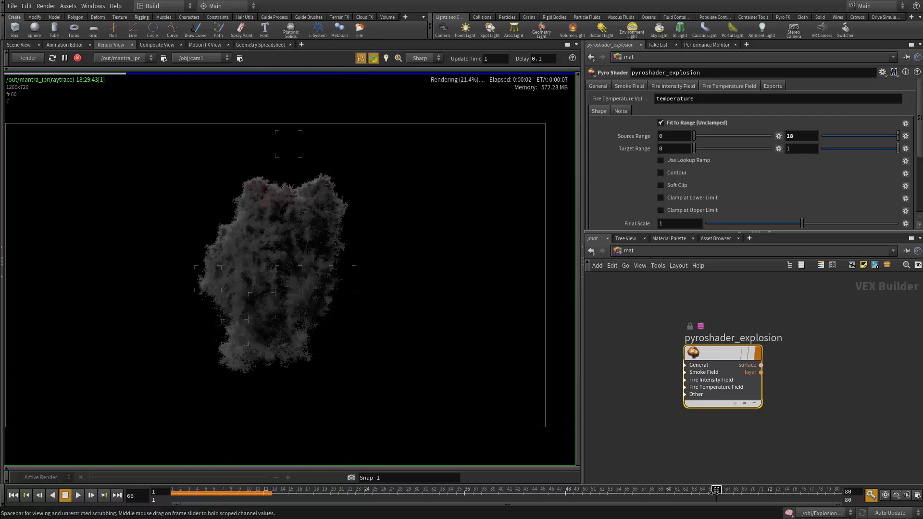
pyautogui.click(790, 493)
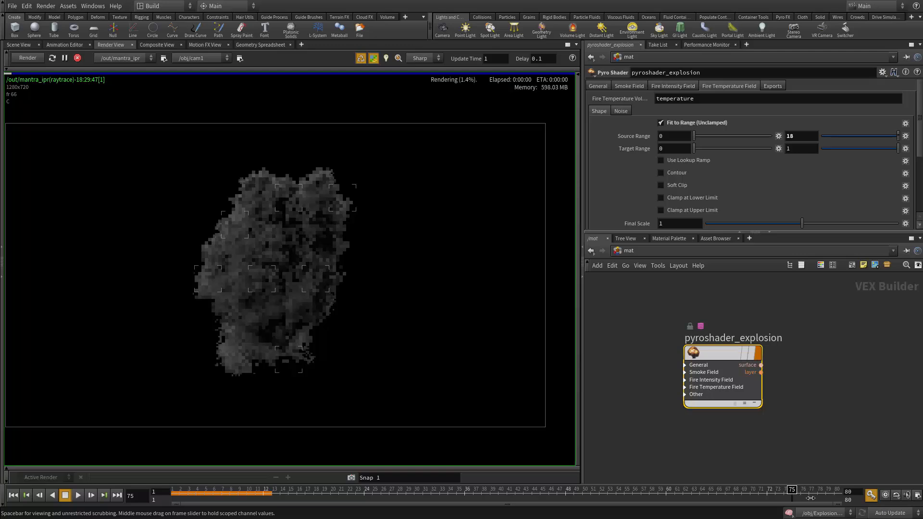
pyautogui.click(827, 491)
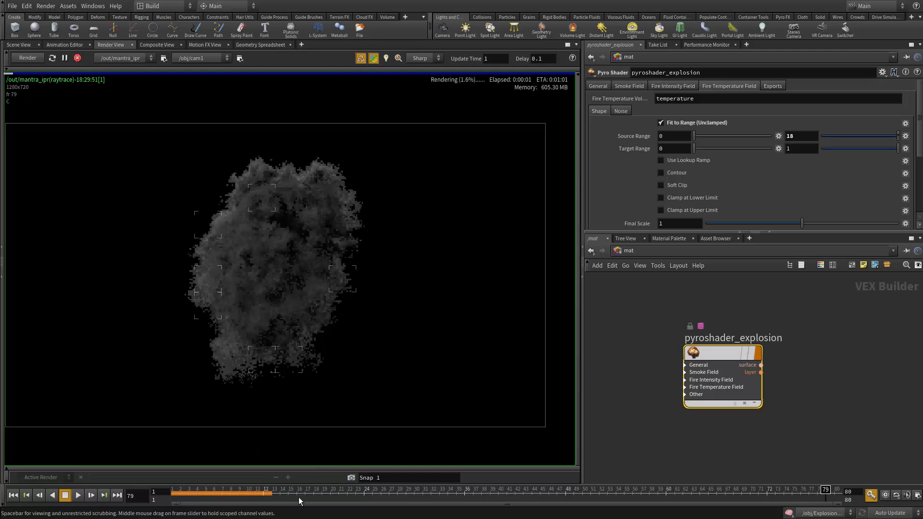
# Step: Rewind the animation to frame 1, play it briefly, and settle on frame 41 for the preview render
pyautogui.moveTo(208, 491); pyautogui.dragTo(170, 491)
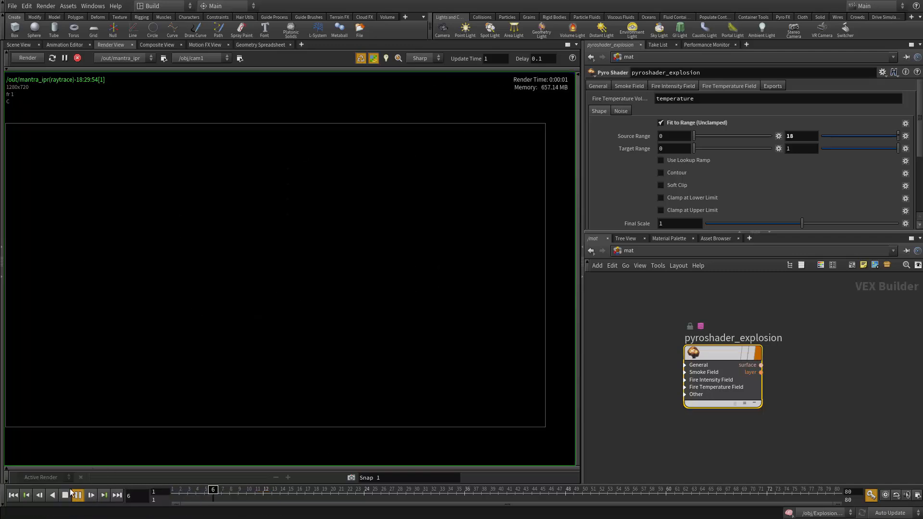
pyautogui.click(67, 495)
pyautogui.click(392, 491)
pyautogui.moveTo(392, 493); pyautogui.dragTo(507, 493)
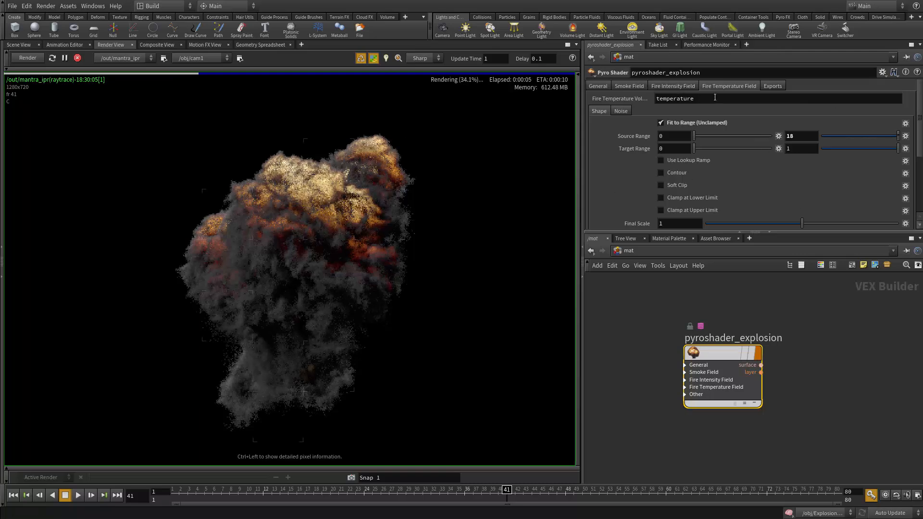
# Step: Enable Fit to Range (Unclamped) for the shader's fire intensity field
pyautogui.click(678, 86)
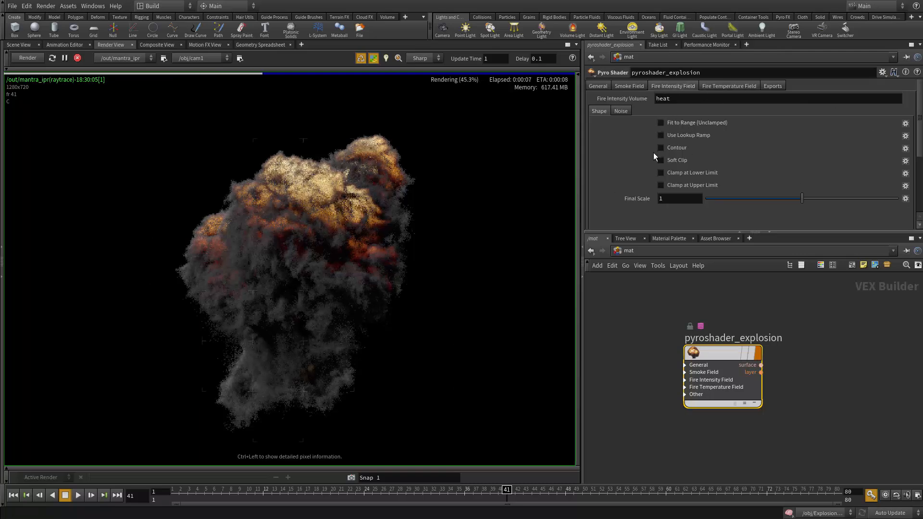
pyautogui.click(661, 123)
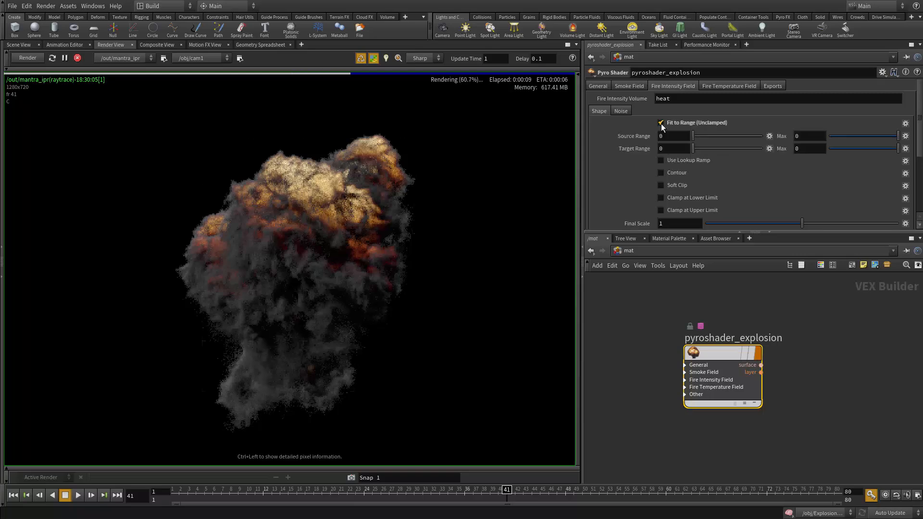
pyautogui.doubleClick(817, 142)
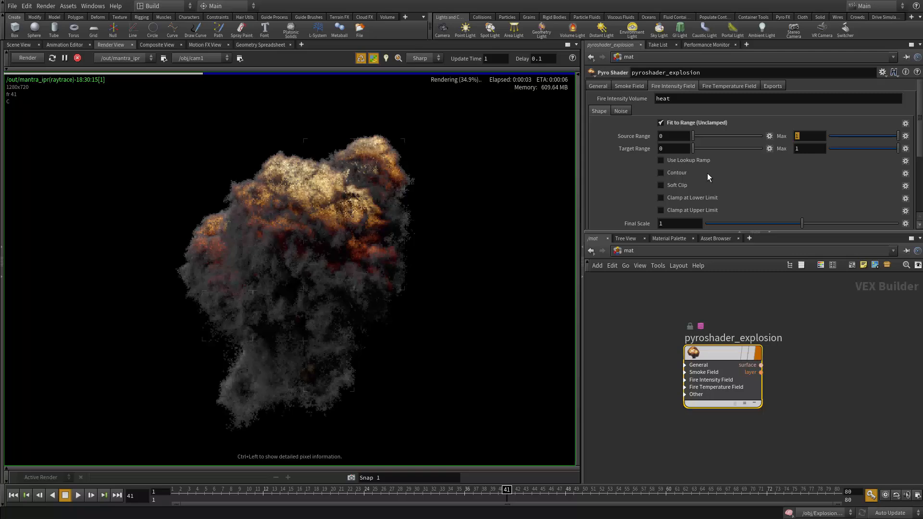
# Step: Try fire intensity source range maximums of 2 and .63, and restore the maximum to 1
pyautogui.write('2')
pyautogui.press('Return')
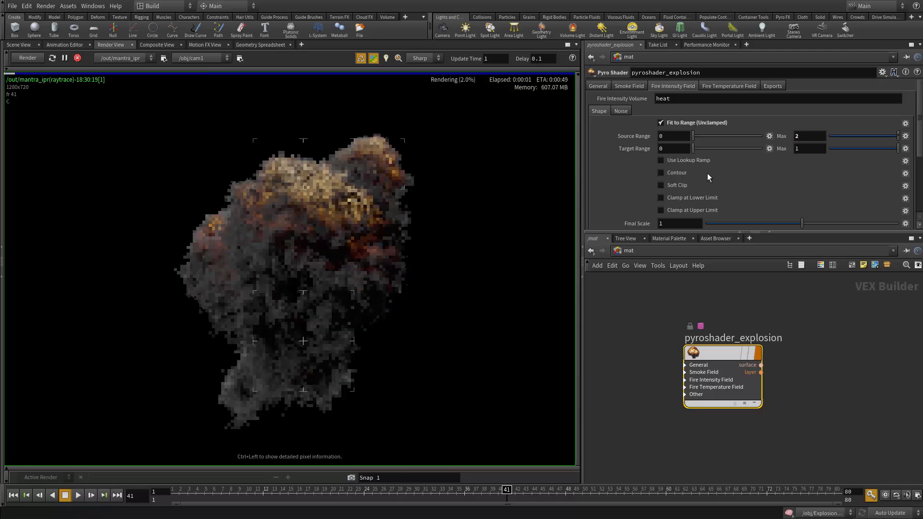
pyautogui.write('.63')
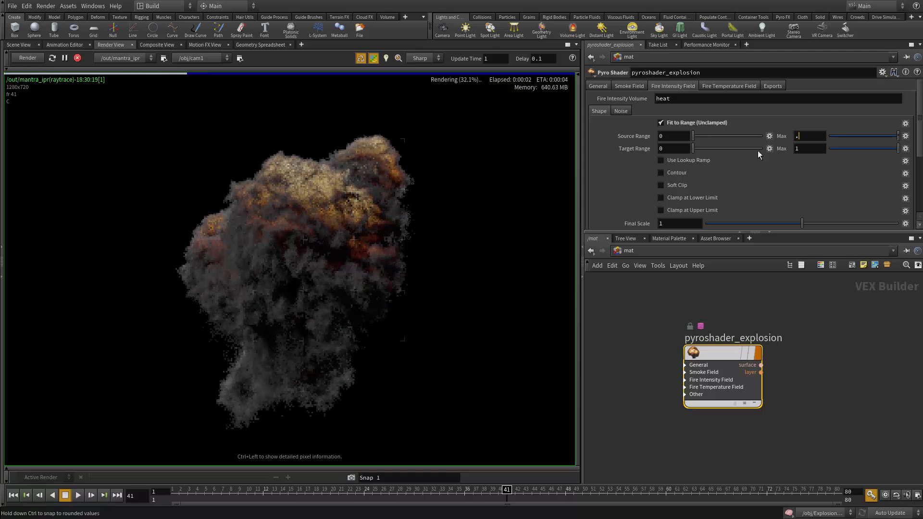
pyautogui.press('Return')
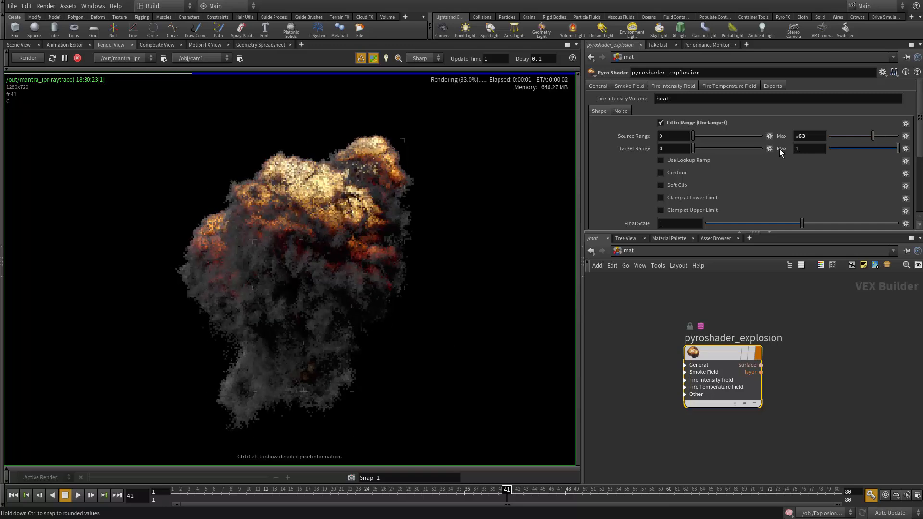
pyautogui.write('1')
pyautogui.press('Return')
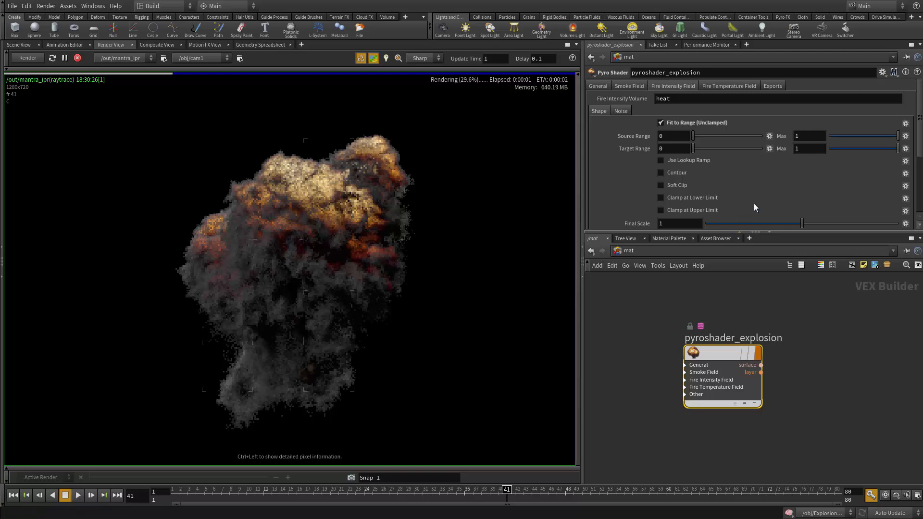
# Step: Enable Use Lookup Ramp for the fire intensity field and expand the ramp into its large graph
pyautogui.scroll(-2, 754, 208)
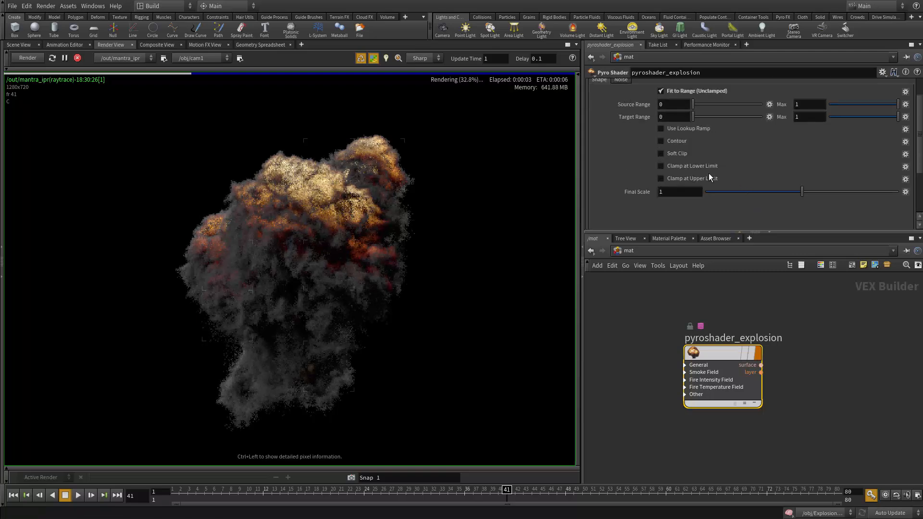
pyautogui.click(660, 128)
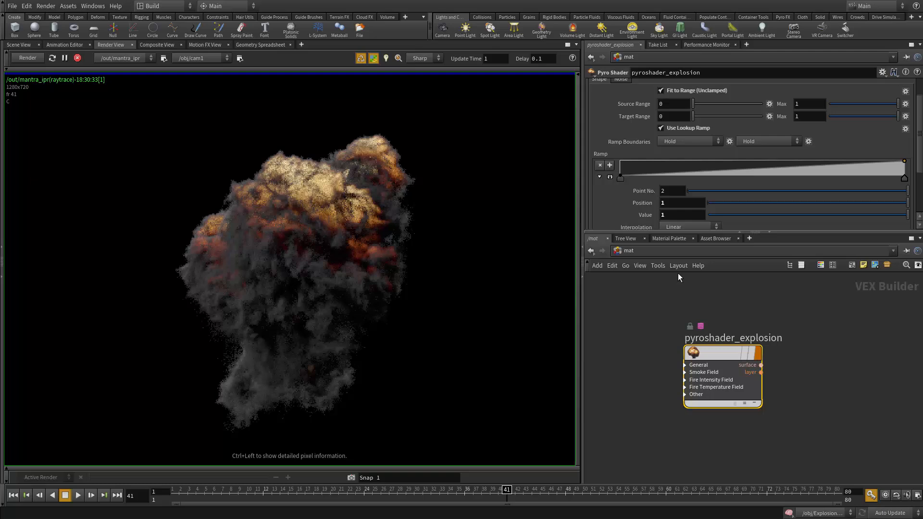
pyautogui.click(610, 178)
pyautogui.scroll(-3, 659, 203)
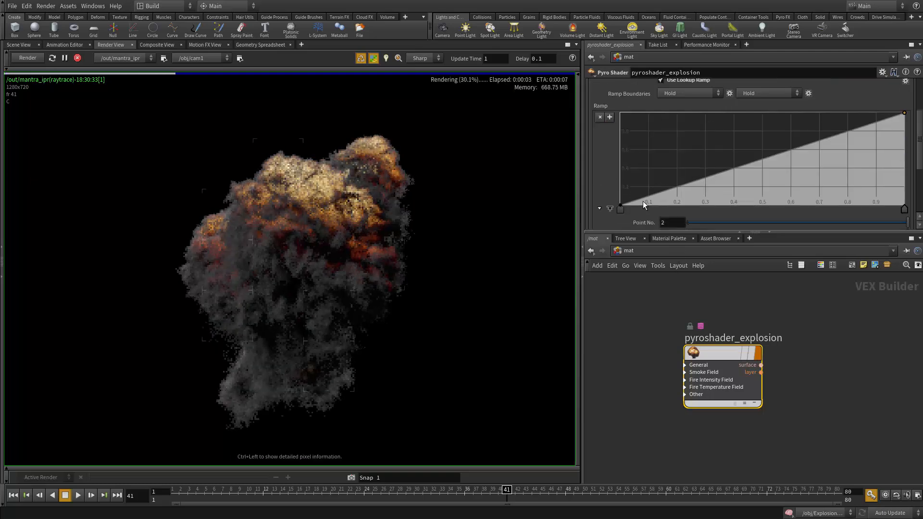
# Step: Add alternating high and low points along the fire intensity ramp, with peaks near positions 0.13, 0.37, 0.57 and 0.83
pyautogui.click(643, 203)
pyautogui.click(657, 177)
pyautogui.click(702, 202)
pyautogui.moveTo(727, 187); pyautogui.dragTo(725, 140)
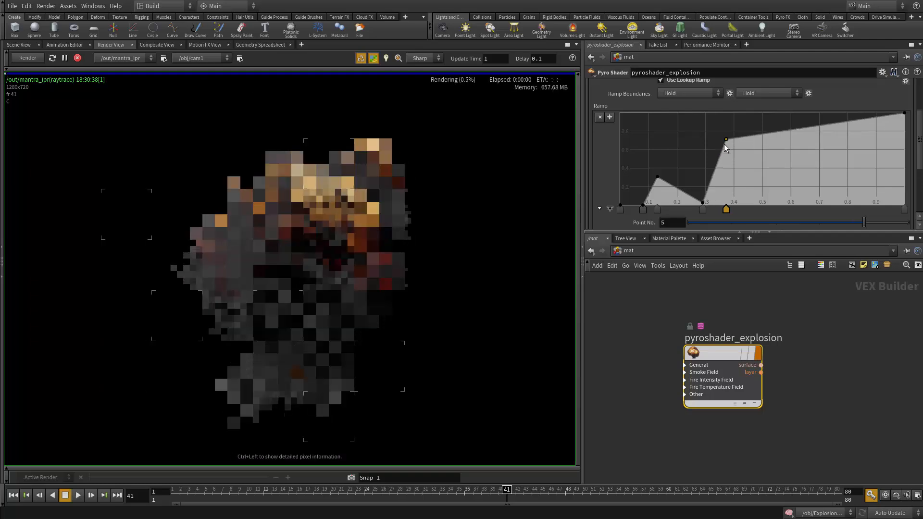
pyautogui.moveTo(756, 187); pyautogui.dragTo(761, 205)
pyautogui.moveTo(792, 161); pyautogui.dragTo(783, 128)
pyautogui.moveTo(836, 188); pyautogui.dragTo(833, 196)
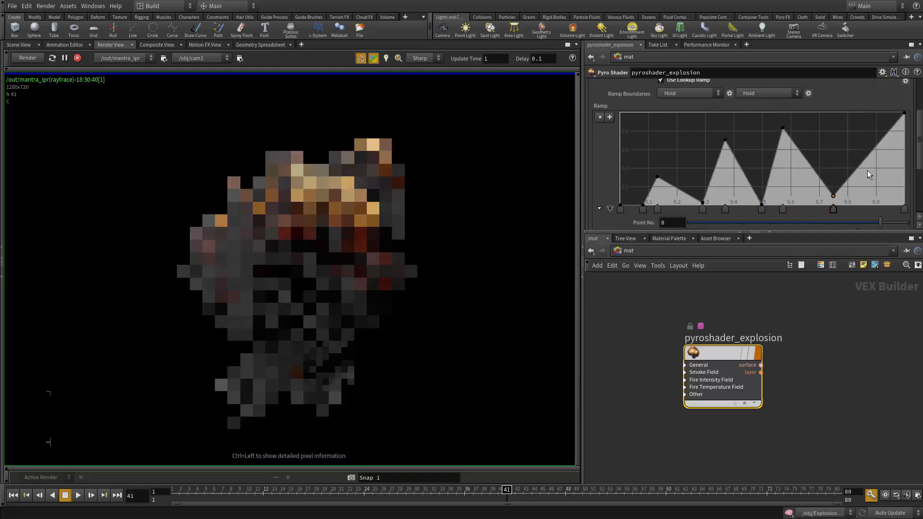
pyautogui.moveTo(868, 171); pyautogui.dragTo(885, 158)
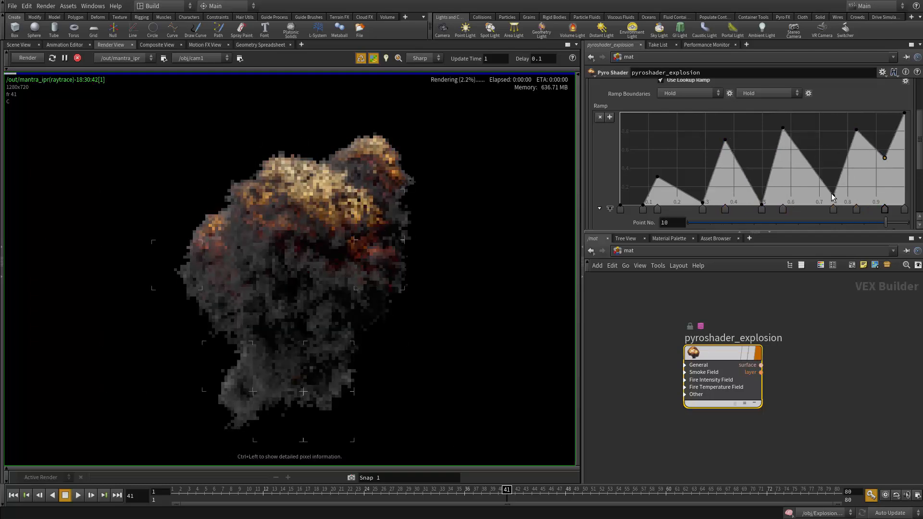
# Step: Move the ramp peak near 0.57 to about 0.62, shift the valley after it to about 0.8, and raise the valley near 0.5
pyautogui.moveTo(834, 196); pyautogui.dragTo(850, 196)
pyautogui.moveTo(784, 128); pyautogui.dragTo(796, 145)
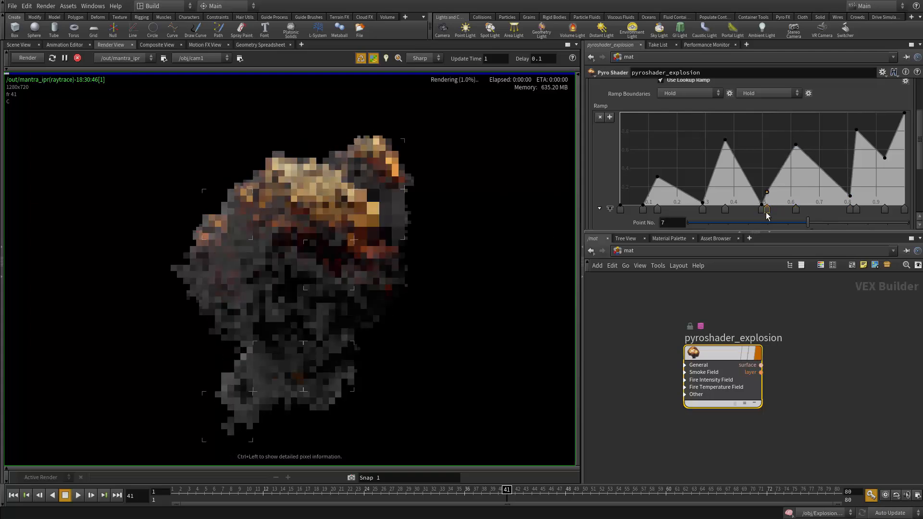
pyautogui.moveTo(768, 215); pyautogui.dragTo(762, 183)
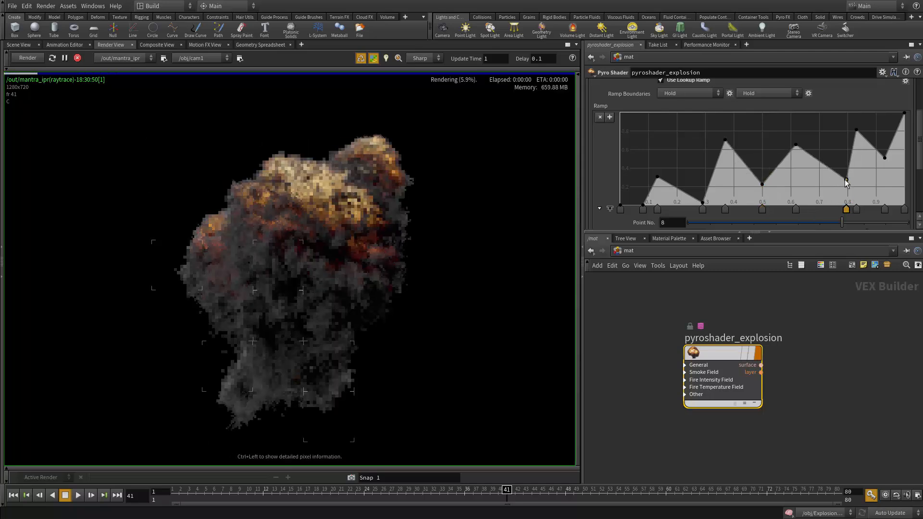
# Step: Add fire intensity ramp points near positions 0.8, 0.9, 0.73, 0.67 and 0.58 to broaden the upper peaks and valleys
pyautogui.click(847, 138)
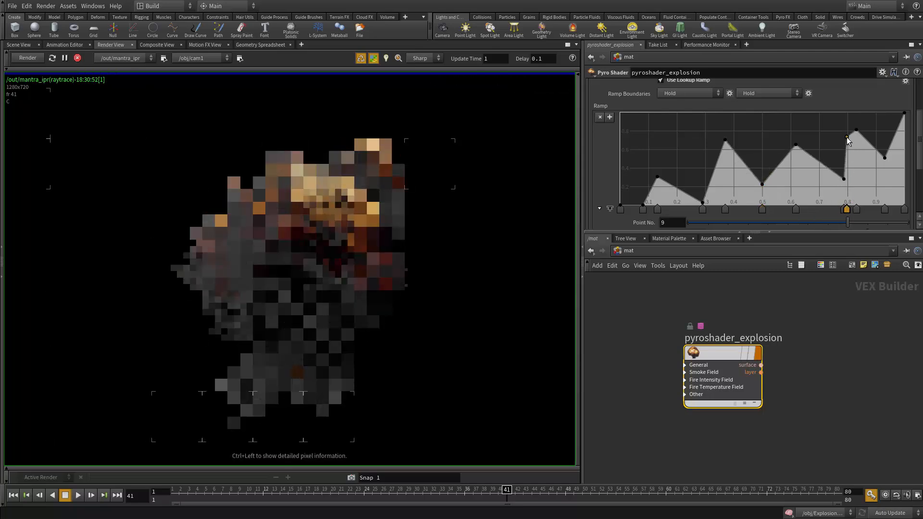
pyautogui.click(876, 159)
pyautogui.click(826, 182)
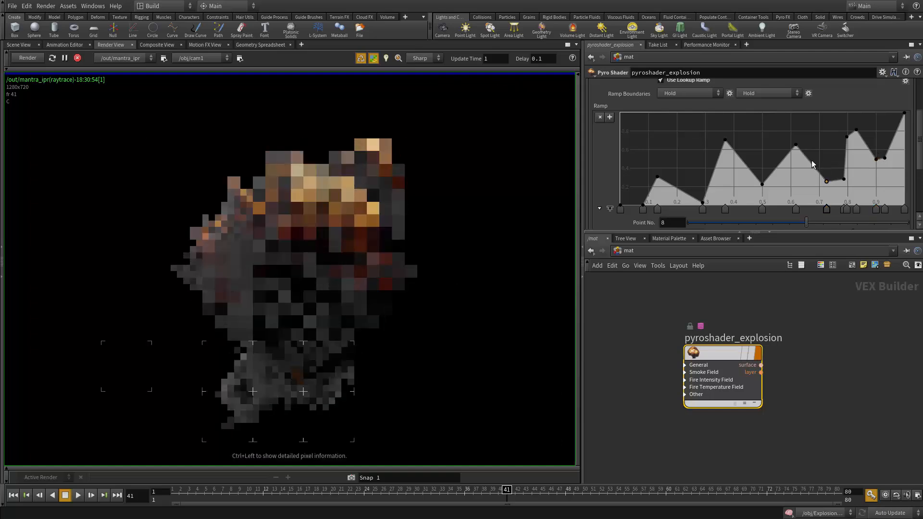
pyautogui.click(810, 147)
pyautogui.click(785, 161)
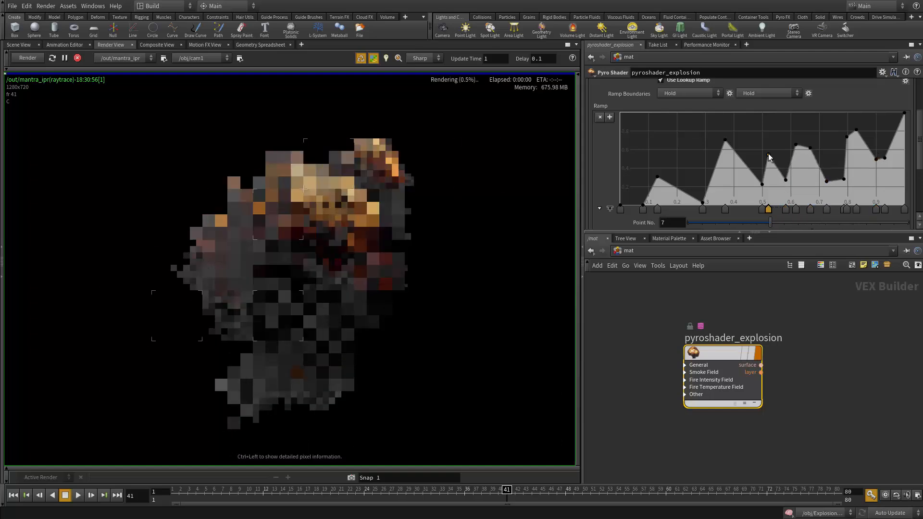
# Step: Add fire intensity ramp points near 0.53, 0.47, 0.41 and 0.72 to widen the middle valleys and round off the peaks
pyautogui.click(770, 153)
pyautogui.click(743, 165)
pyautogui.moveTo(741, 165)
pyautogui.mouseDown()
pyautogui.moveTo(759, 158)
pyautogui.moveTo(765, 175)
pyautogui.moveTo(763, 157)
pyautogui.moveTo(755, 181)
pyautogui.moveTo(737, 182)
pyautogui.mouseUp()
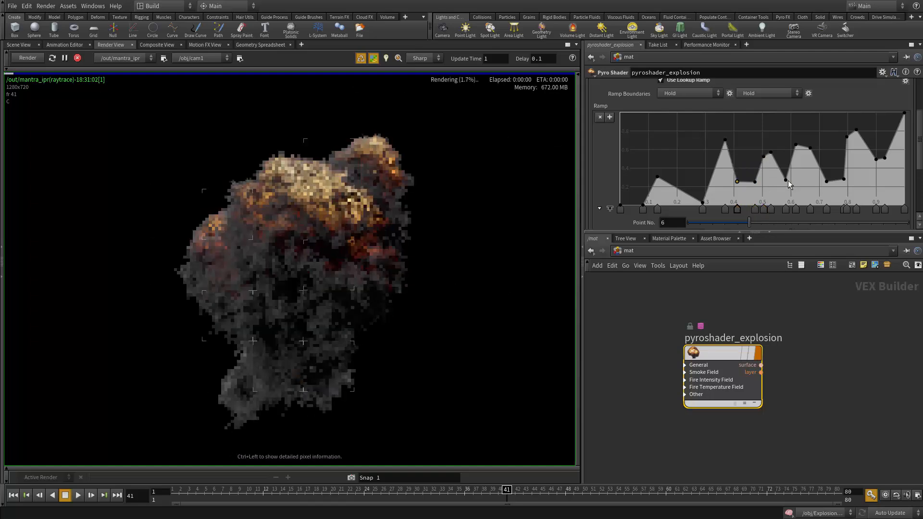
pyautogui.moveTo(817, 164); pyautogui.dragTo(826, 161)
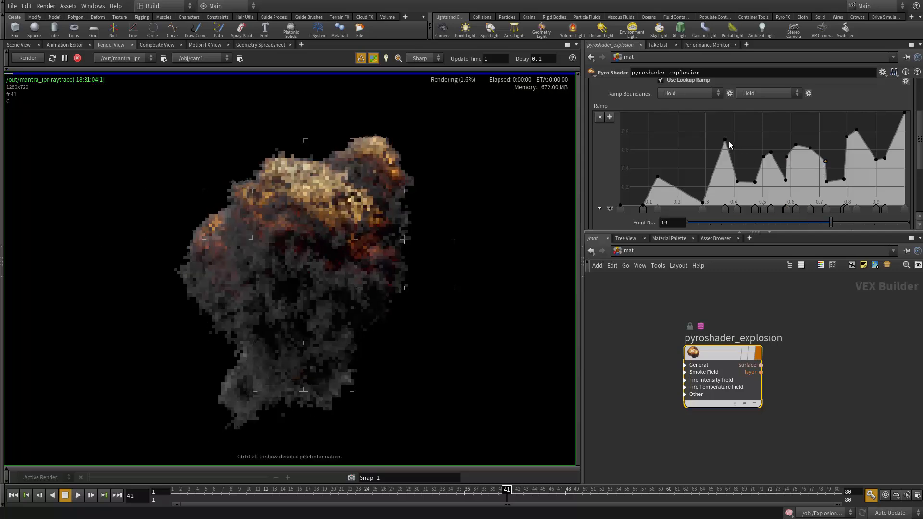
# Step: Lower the fire intensity ramp peak near 0.37, shift the valley before it to about 0.26, and add shoulder points near 0.3 and 0.34
pyautogui.moveTo(726, 140); pyautogui.dragTo(725, 168)
pyautogui.moveTo(703, 204); pyautogui.dragTo(693, 203)
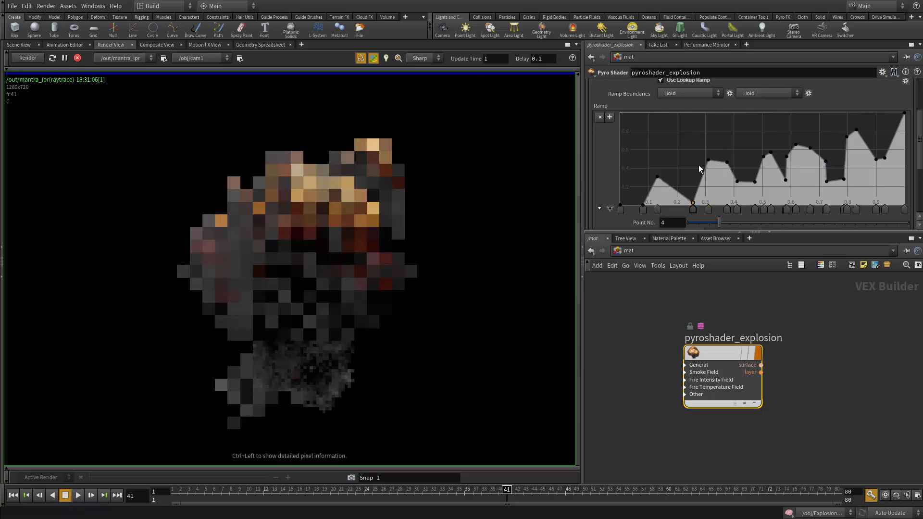
pyautogui.moveTo(708, 160); pyautogui.dragTo(707, 160)
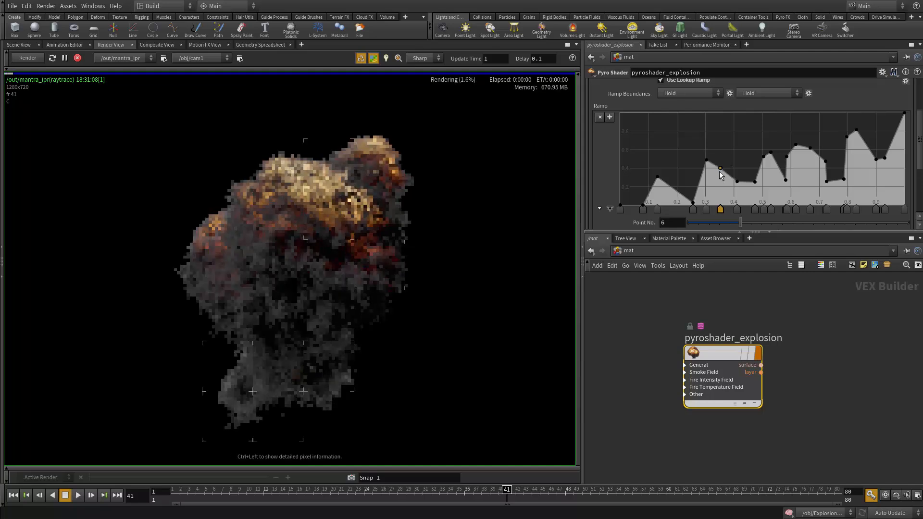
pyautogui.click(721, 172)
pyautogui.moveTo(719, 162); pyautogui.dragTo(717, 161)
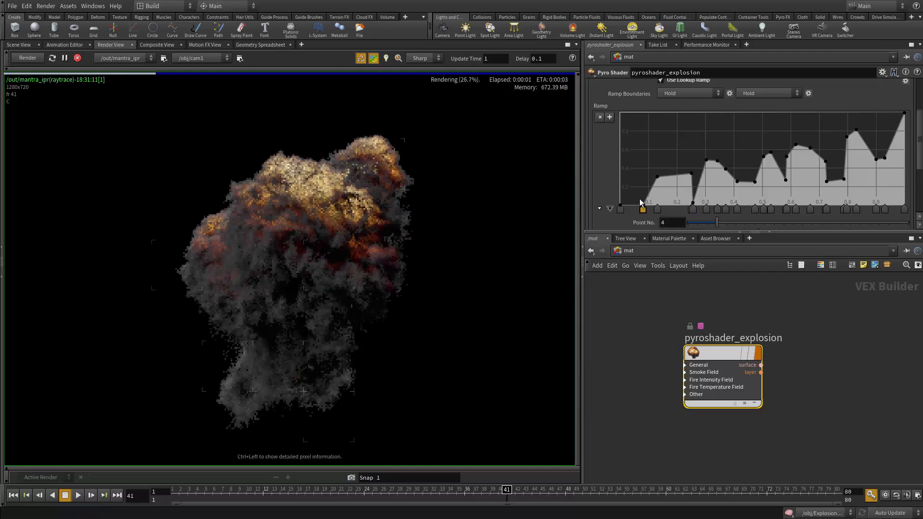
# Step: Break up the low end of the fire intensity ramp with small peaks and valleys between about 0.04 and 0.28
pyautogui.moveTo(642, 205); pyautogui.dragTo(701, 193)
pyautogui.click(693, 203)
pyautogui.click(681, 178)
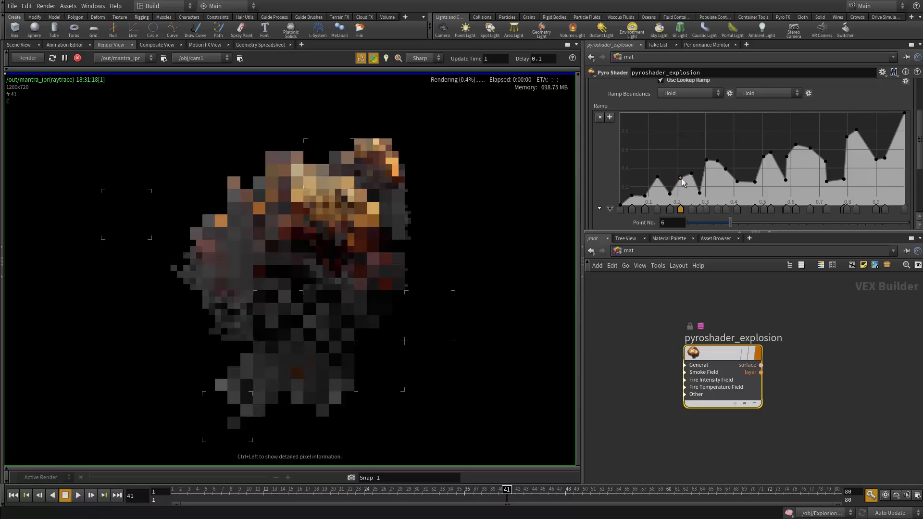
# Step: Lower the fire intensity ramp point at 0.3, add a peak near 0.44, and narrow the valley near 0.74
pyautogui.moveTo(706, 161); pyautogui.dragTo(705, 169)
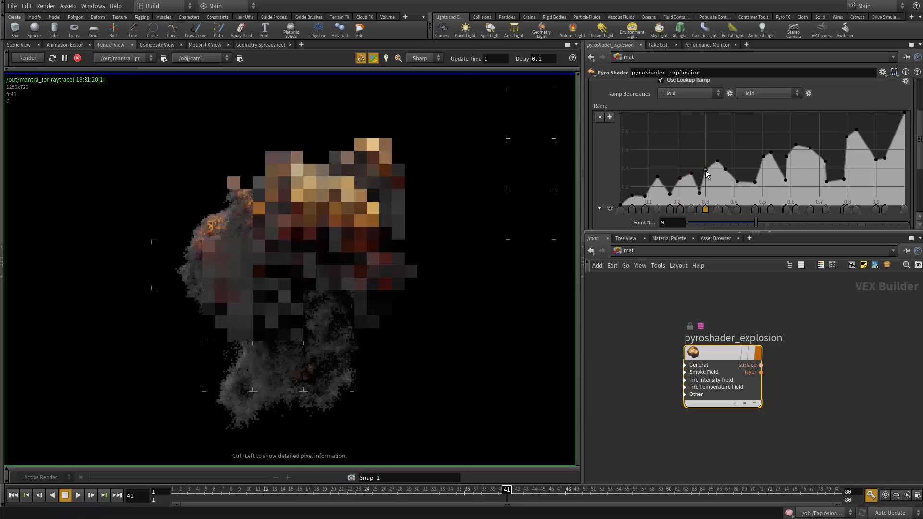
pyautogui.click(745, 168)
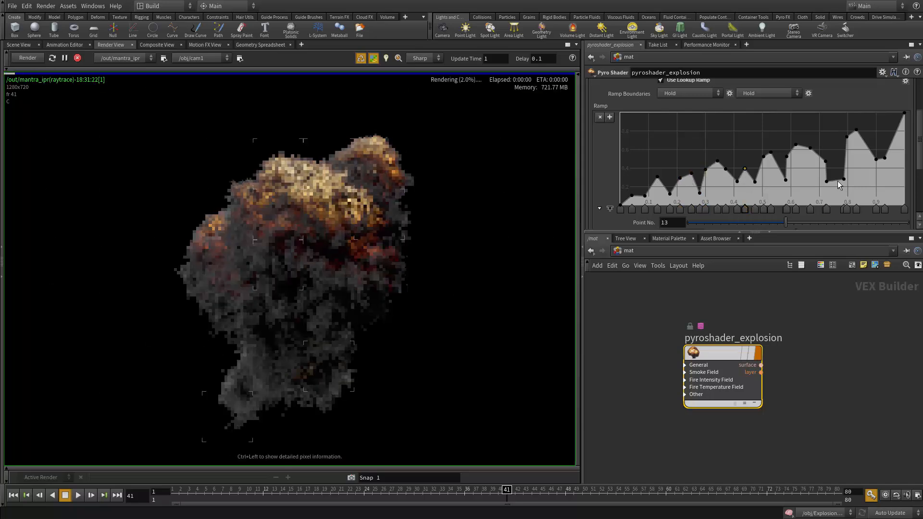
pyautogui.moveTo(844, 179)
pyautogui.mouseDown()
pyautogui.moveTo(839, 168)
pyautogui.moveTo(829, 176)
pyautogui.mouseUp()
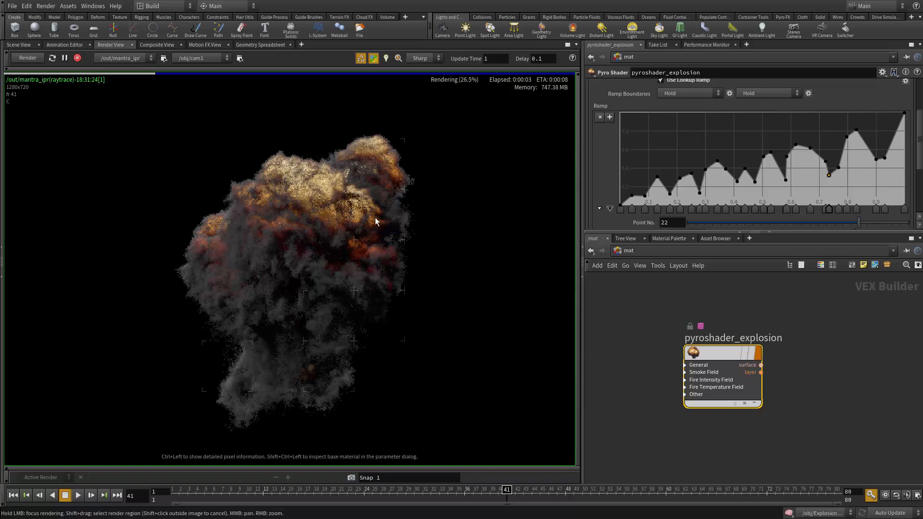
# Step: Set the fire temperature field's source range maximum to 25
pyautogui.moveTo(350, 236); pyautogui.dragTo(353, 274, button='middle')
pyautogui.moveTo(352, 274); pyautogui.dragTo(375, 305, button='right')
pyautogui.moveTo(375, 305); pyautogui.dragTo(385, 309, button='middle')
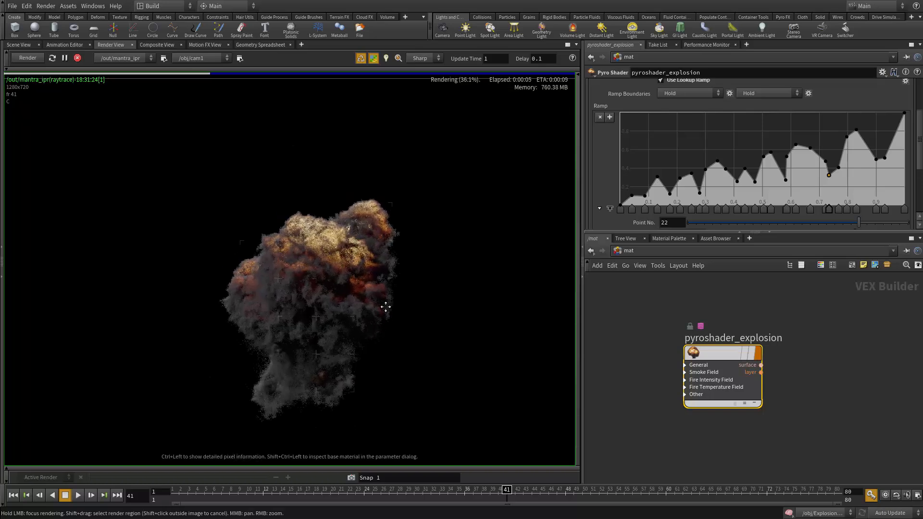
pyautogui.moveTo(385, 308); pyautogui.dragTo(402, 302, button='right')
pyautogui.moveTo(402, 302); pyautogui.dragTo(443, 278, button='middle')
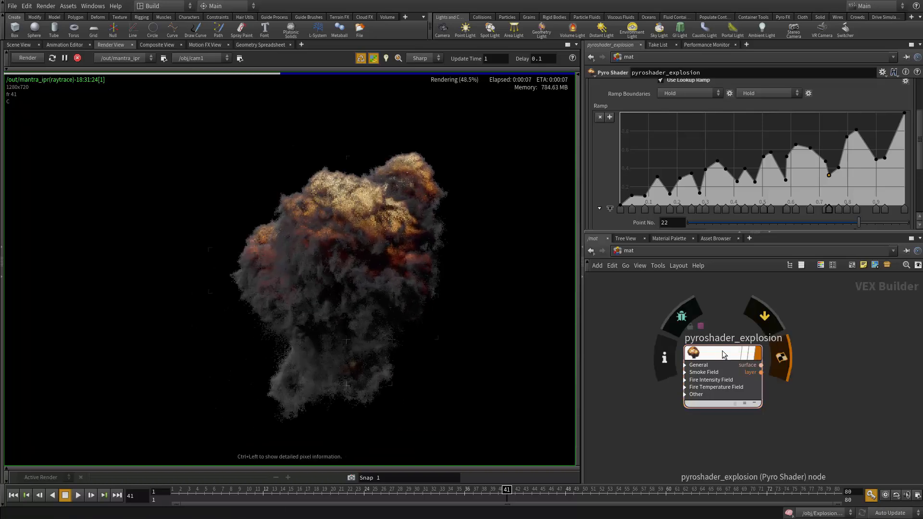
pyautogui.scroll(3, 732, 168)
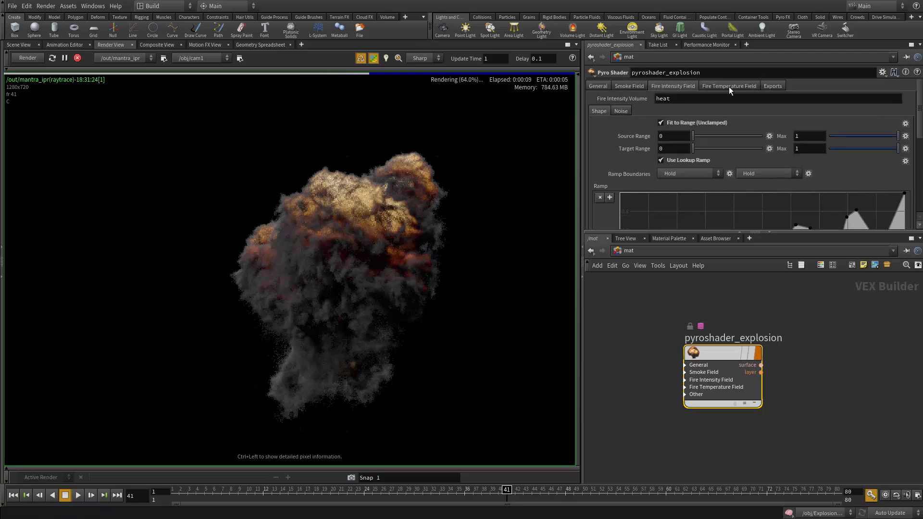
pyautogui.click(731, 86)
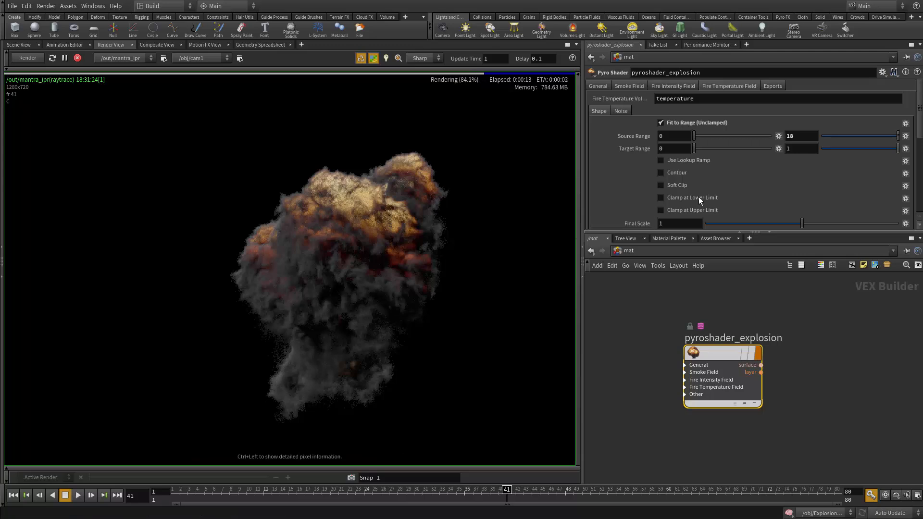
pyautogui.scroll(4, 341, 212)
pyautogui.scroll(-6, 335, 193)
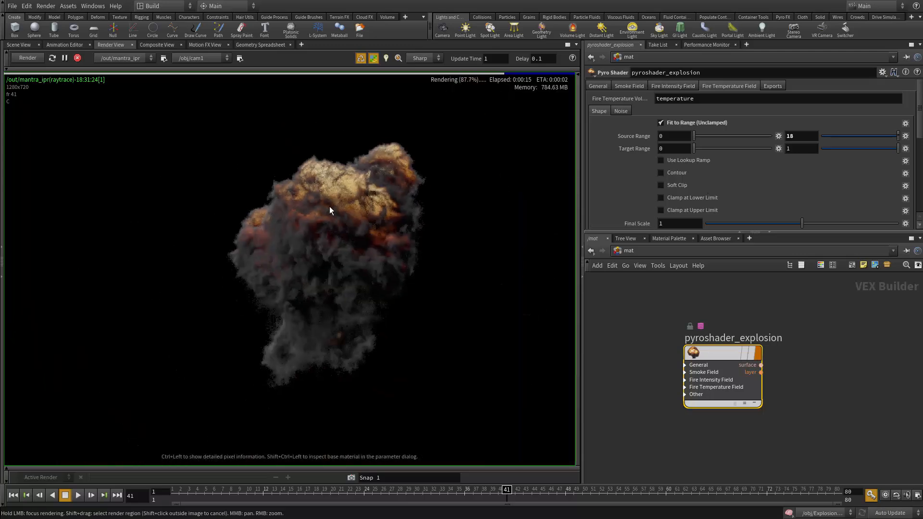
pyautogui.scroll(3, 338, 198)
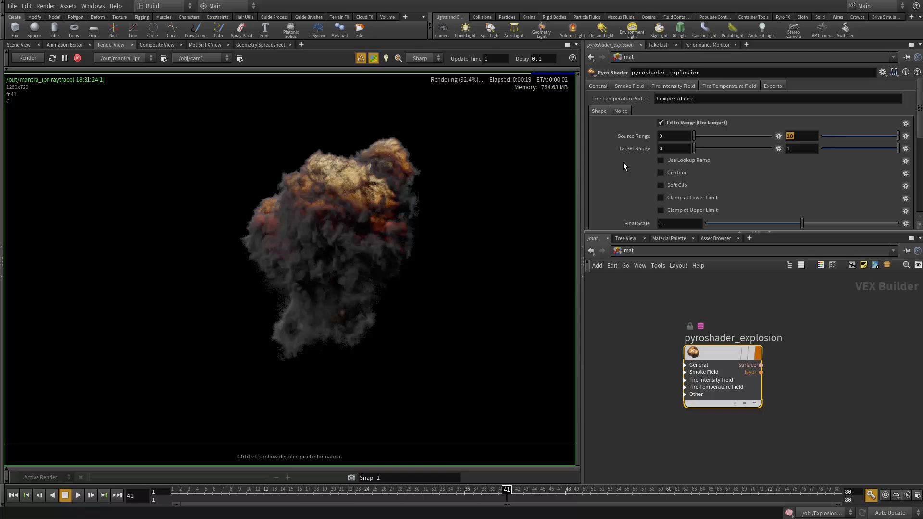
pyautogui.press('Return')
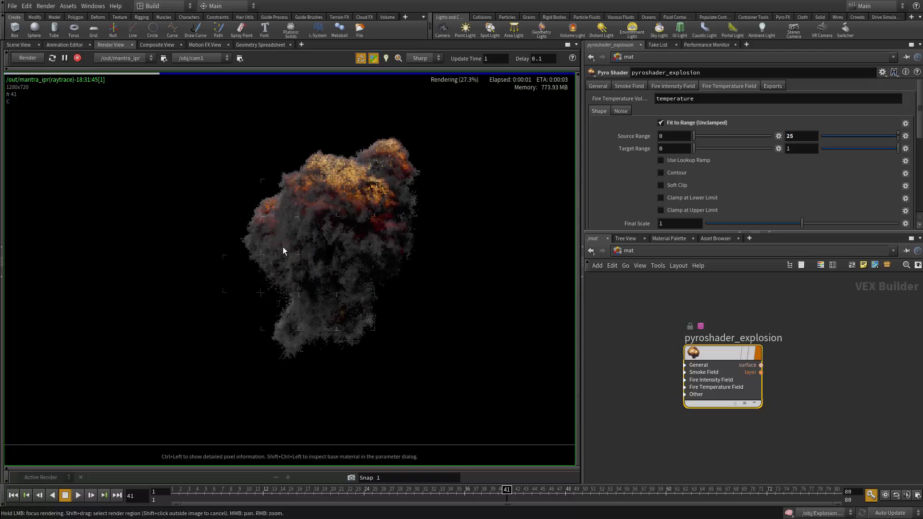
# Step: Enable Use Lookup Ramp for the fire temperature field and expand the ramp into its large graph
pyautogui.scroll(2, 353, 200)
pyautogui.scroll(2, 348, 240)
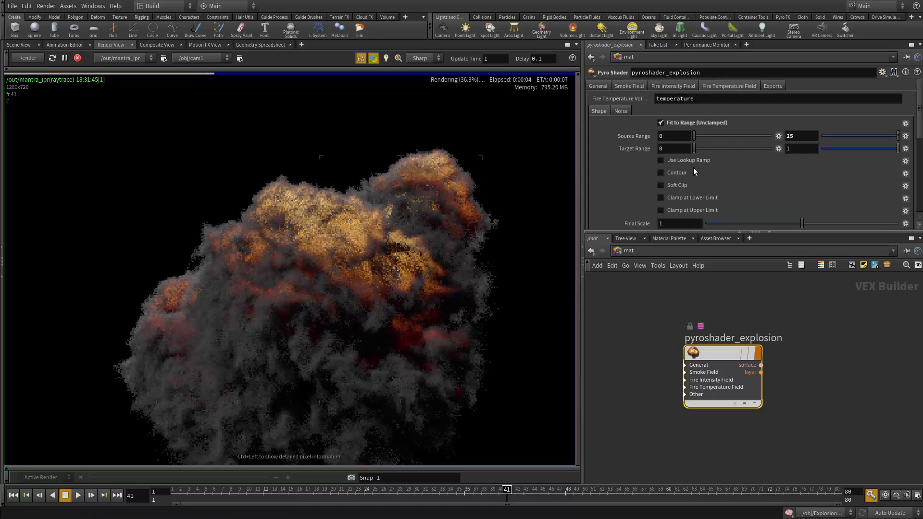
pyautogui.click(660, 160)
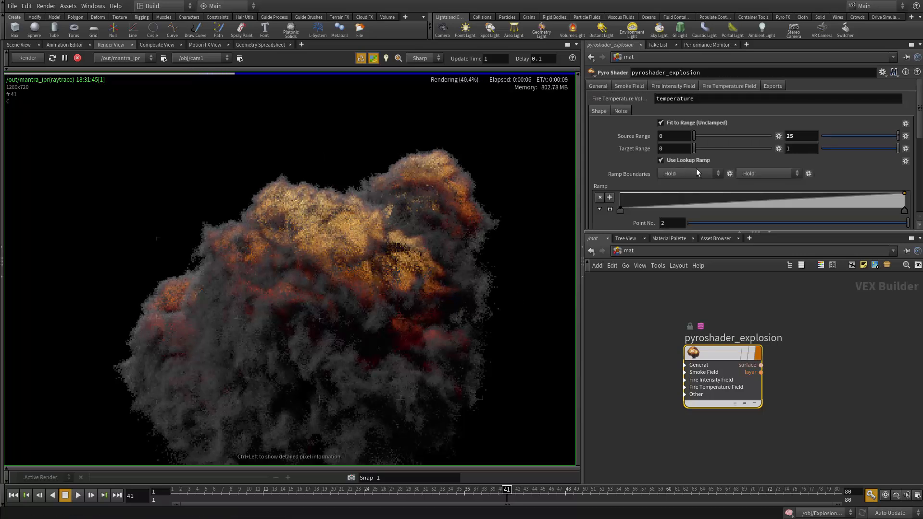
pyautogui.click(610, 209)
pyautogui.scroll(-4, 688, 182)
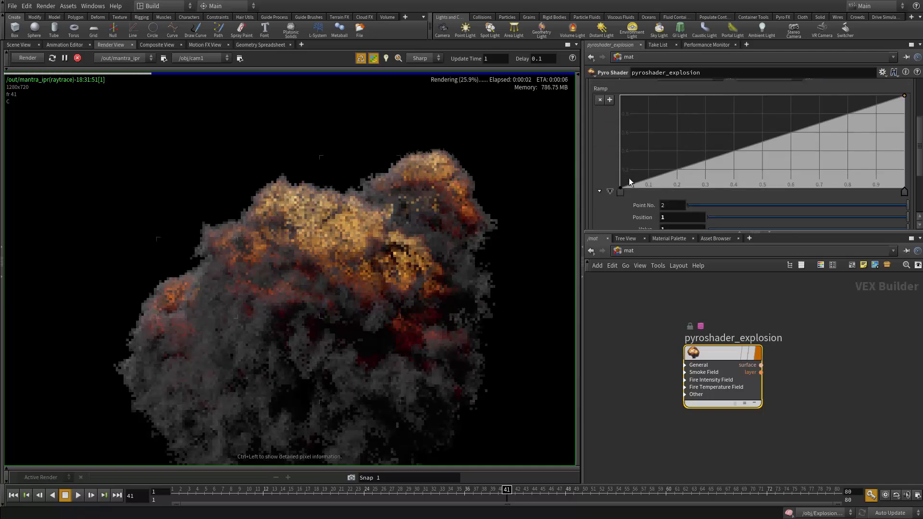
# Step: Add a series of points along the rising diagonal of the fire temperature ramp, from about 0.05 to 0.93
pyautogui.click(633, 182)
pyautogui.click(647, 179)
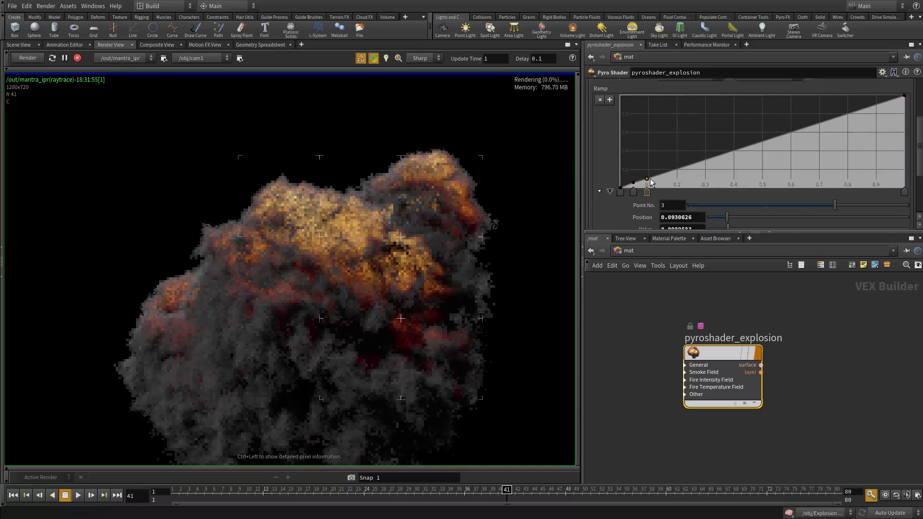
pyautogui.click(690, 168)
pyautogui.click(720, 157)
pyautogui.click(746, 149)
pyautogui.click(765, 142)
pyautogui.click(790, 135)
pyautogui.click(803, 127)
pyautogui.click(833, 119)
pyautogui.click(851, 112)
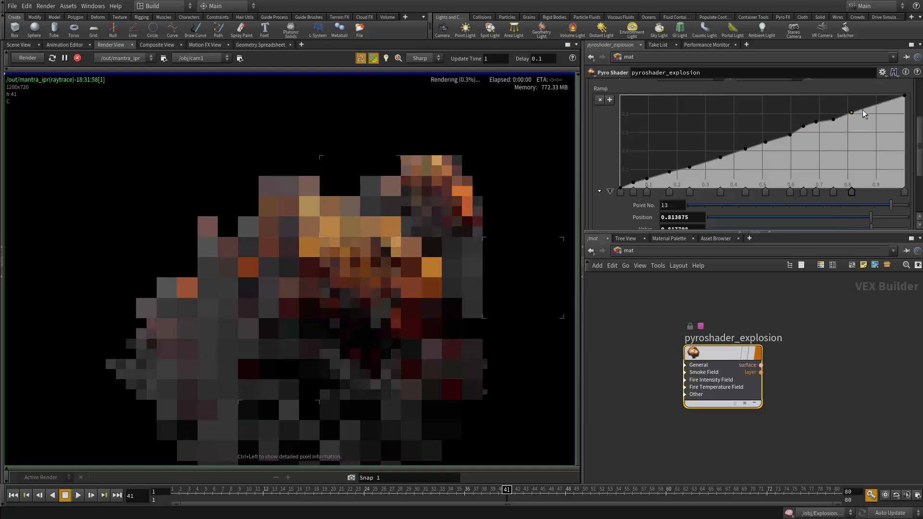
pyautogui.click(863, 110)
pyautogui.click(874, 106)
pyautogui.click(886, 102)
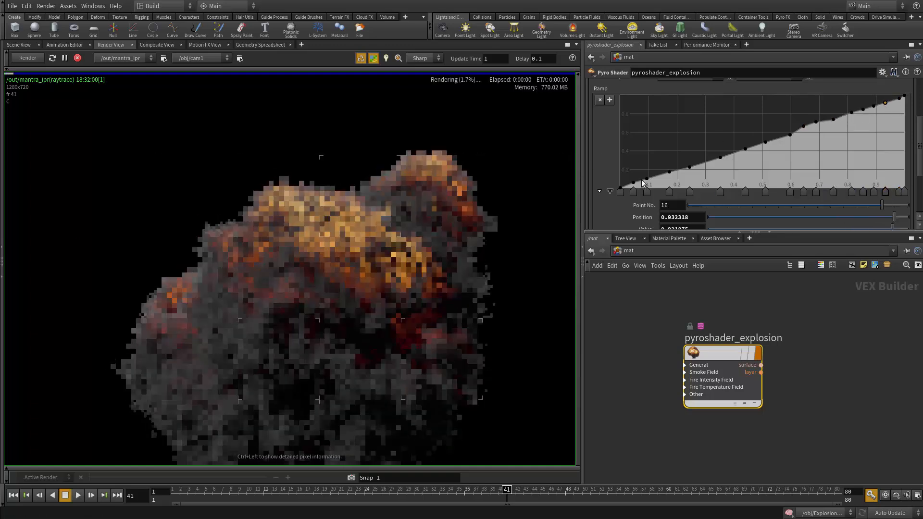
# Step: Add dips near 0.22, 0.31 and 0.4 on the fire temperature ramp and raise a plateau near 0.35
pyautogui.click(657, 178)
pyautogui.click(683, 176)
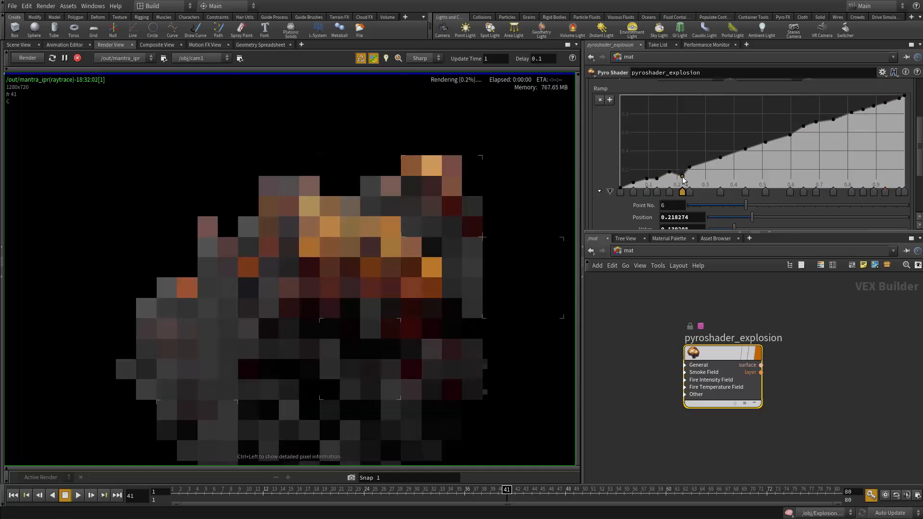
pyautogui.click(706, 170)
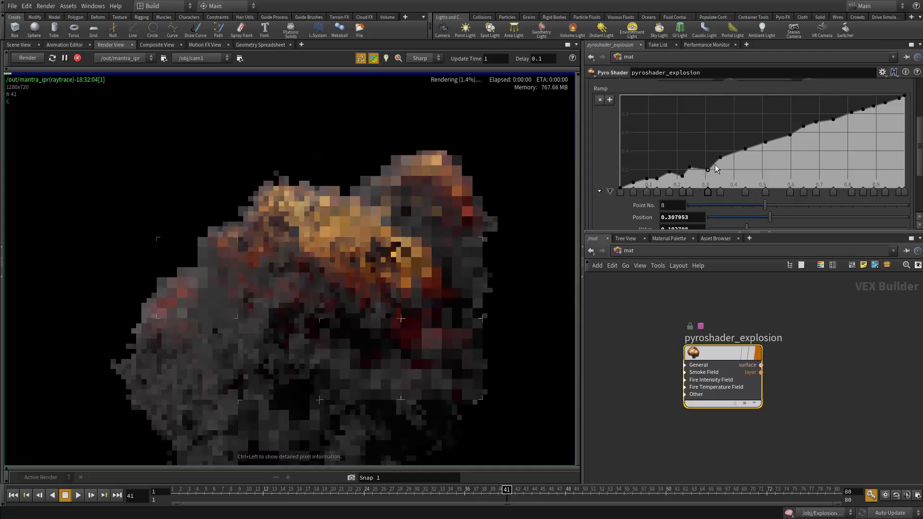
pyautogui.click(721, 149)
pyautogui.click(733, 158)
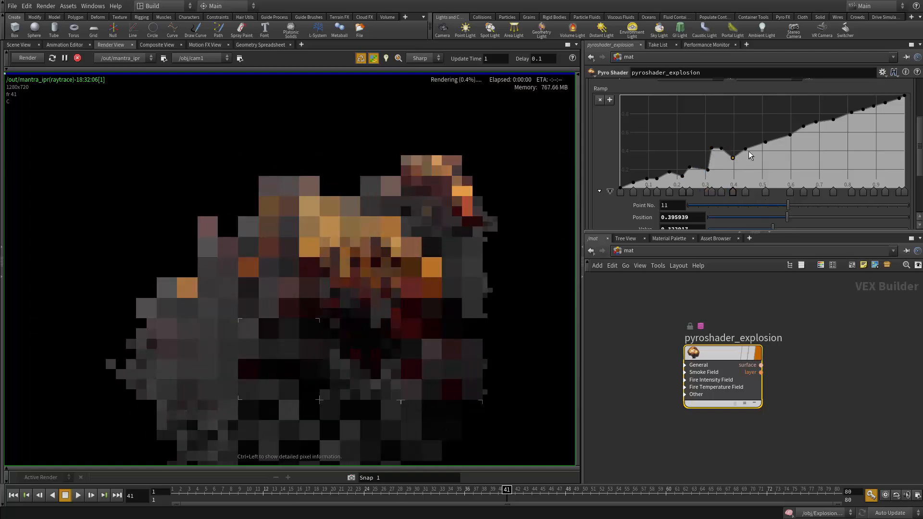
# Step: Shape fire temperature ramp peaks near 0.44, 0.55 and 0.63, with valleys near 0.48, 0.58 and 0.67
pyautogui.click(744, 142)
pyautogui.click(757, 155)
pyautogui.click(749, 141)
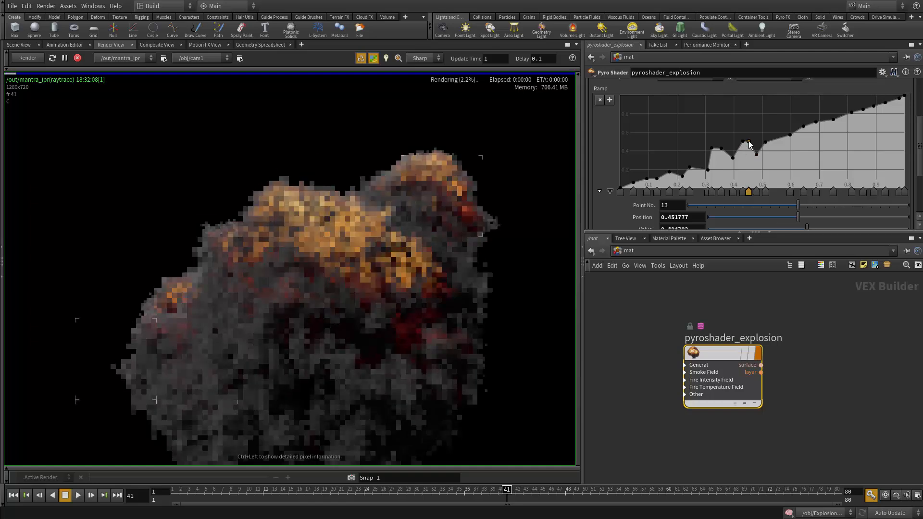
pyautogui.click(776, 134)
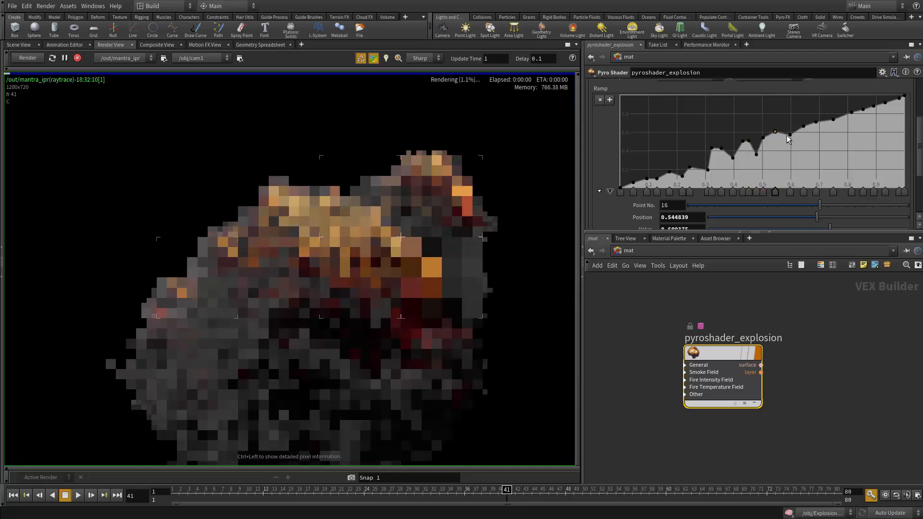
pyautogui.click(786, 146)
pyautogui.moveTo(804, 126)
pyautogui.mouseDown()
pyautogui.moveTo(795, 127)
pyautogui.moveTo(811, 138)
pyautogui.mouseUp()
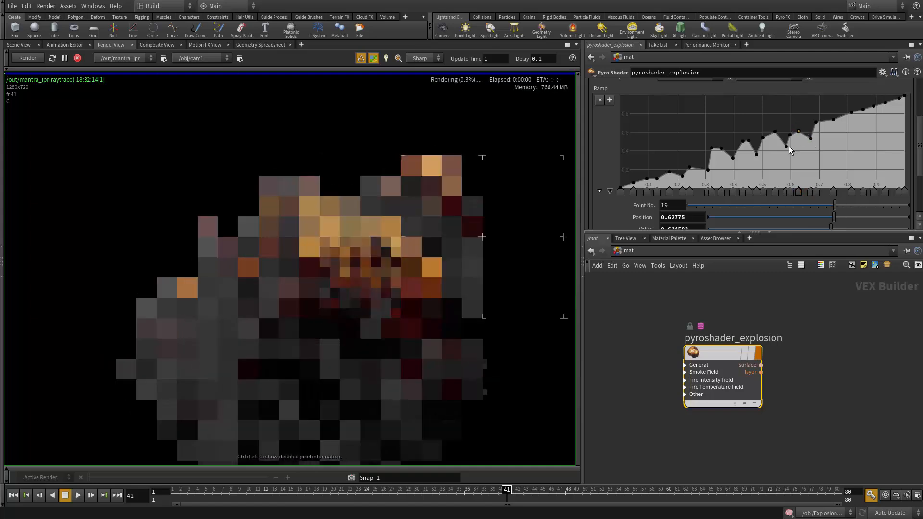
# Step: Deepen the fire temperature ramp valleys near 0.48, 0.57 and 0.67, and round the peak near 0.52
pyautogui.moveTo(790, 191)
pyautogui.mouseDown()
pyautogui.moveTo(786, 161)
pyautogui.moveTo(759, 156)
pyautogui.moveTo(756, 167)
pyautogui.mouseUp()
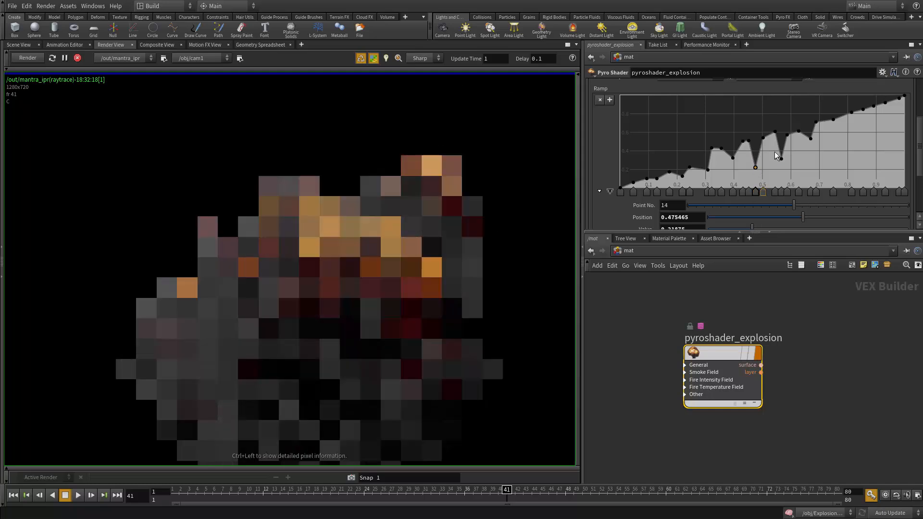
pyautogui.click(778, 145)
pyautogui.click(770, 134)
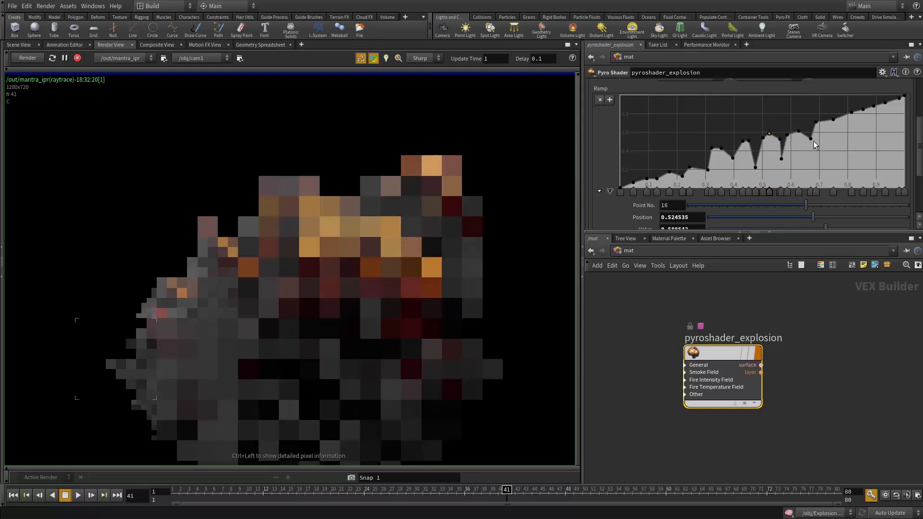
pyautogui.moveTo(810, 139); pyautogui.dragTo(807, 170)
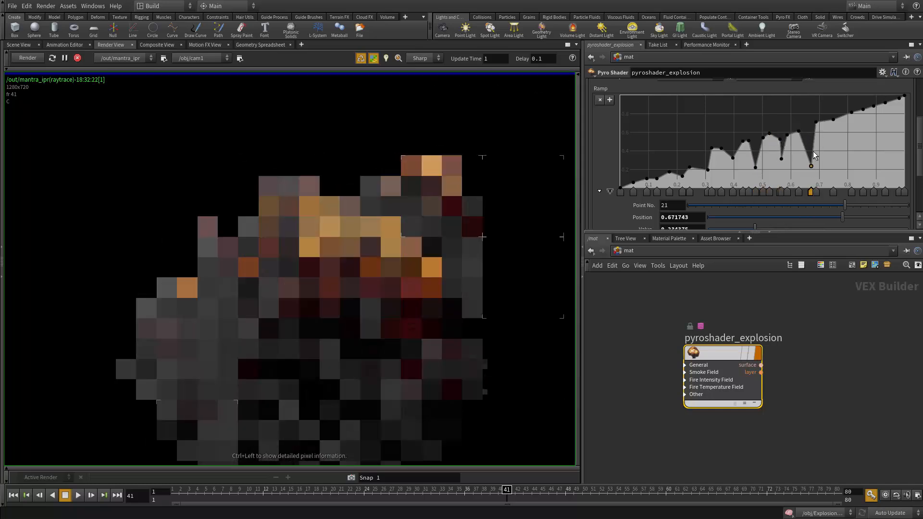
pyautogui.moveTo(816, 122); pyautogui.dragTo(822, 122)
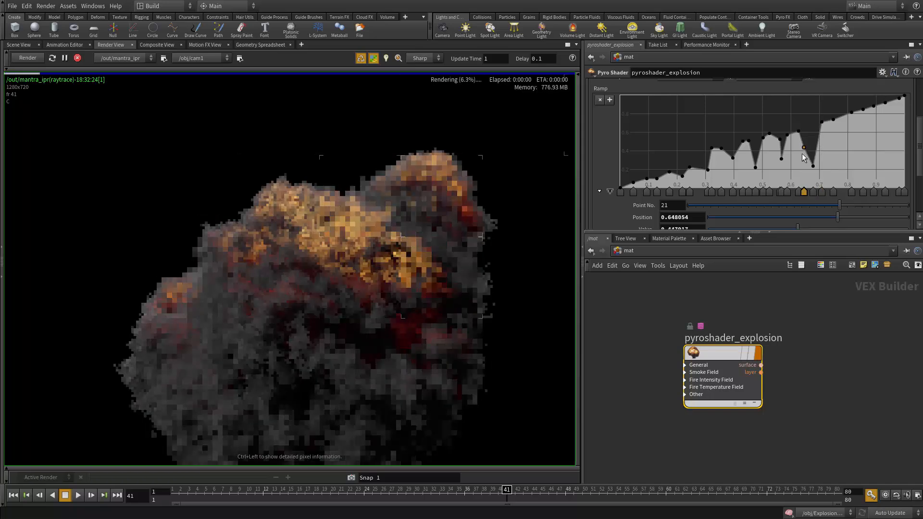
# Step: Shape fire temperature ramp peaks near 0.7 and 0.77, with valleys near 0.66, 0.75 and 0.8
pyautogui.moveTo(804, 169); pyautogui.dragTo(834, 137)
pyautogui.click(830, 136)
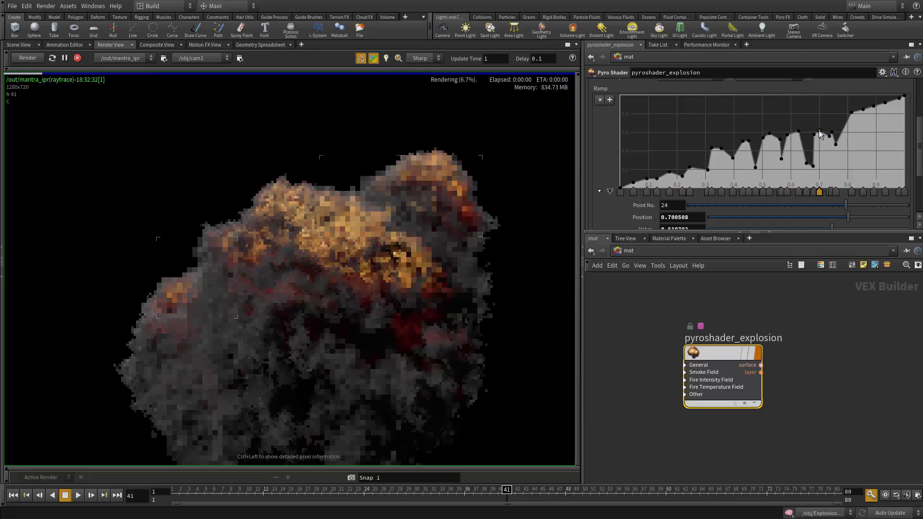
pyautogui.click(830, 144)
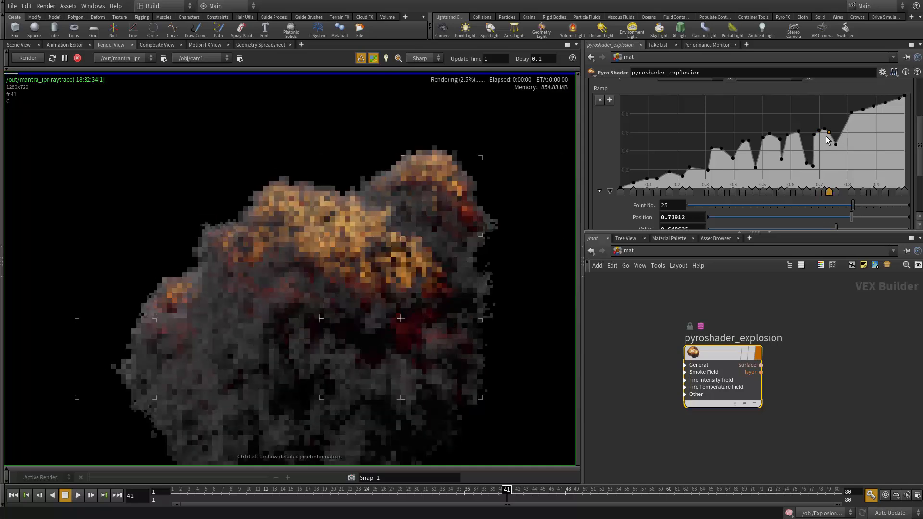
pyautogui.click(836, 124)
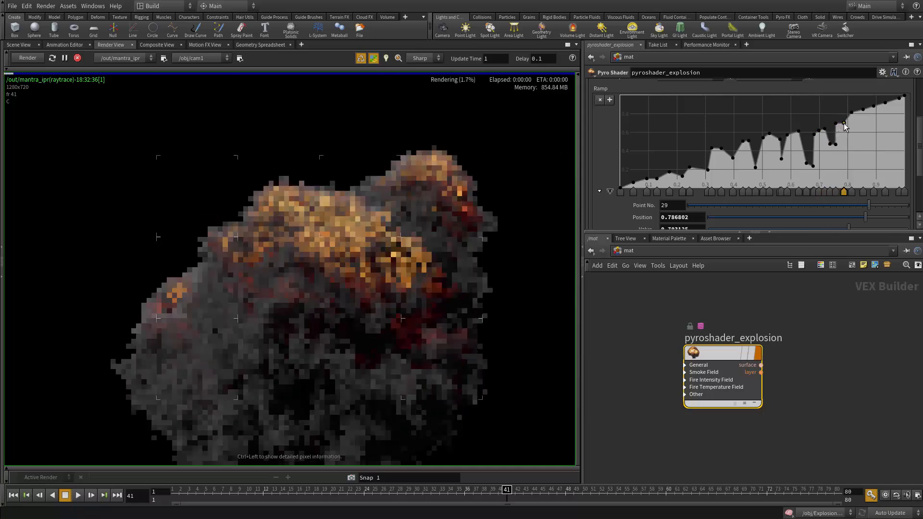
pyautogui.click(843, 127)
pyautogui.click(850, 126)
pyautogui.moveTo(849, 127)
pyautogui.mouseDown()
pyautogui.moveTo(850, 140)
pyautogui.moveTo(852, 116)
pyautogui.mouseUp()
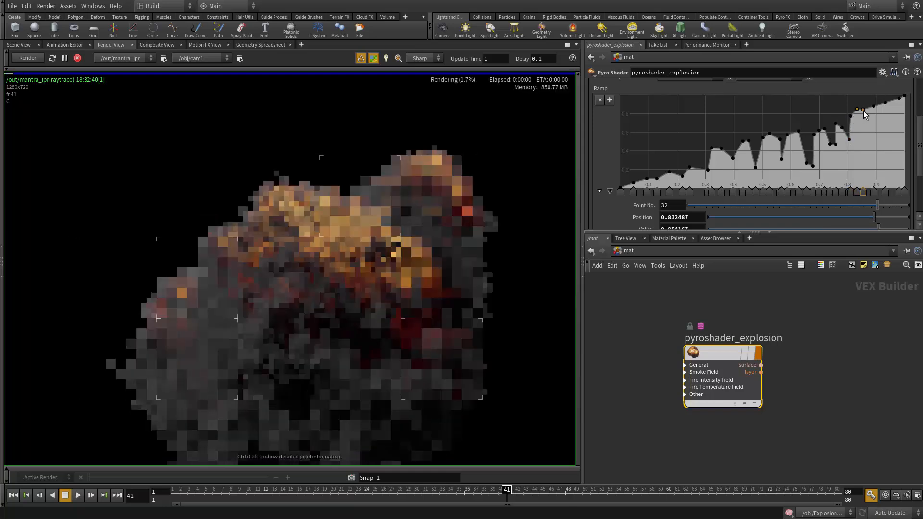
# Step: Carve deep valleys near 0.88 and 0.97 on the fire temperature ramp, leaving peaks near 0.83 and 0.93
pyautogui.click(868, 127)
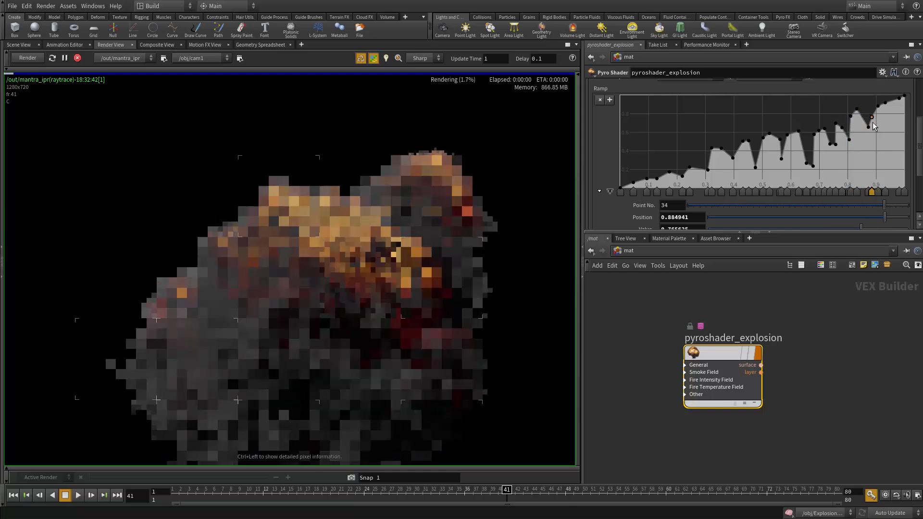
pyautogui.click(876, 138)
pyautogui.moveTo(868, 128)
pyautogui.mouseDown()
pyautogui.moveTo(853, 104)
pyautogui.moveTo(893, 129)
pyautogui.moveTo(895, 149)
pyautogui.moveTo(872, 140)
pyautogui.mouseUp()
pyautogui.click(897, 122)
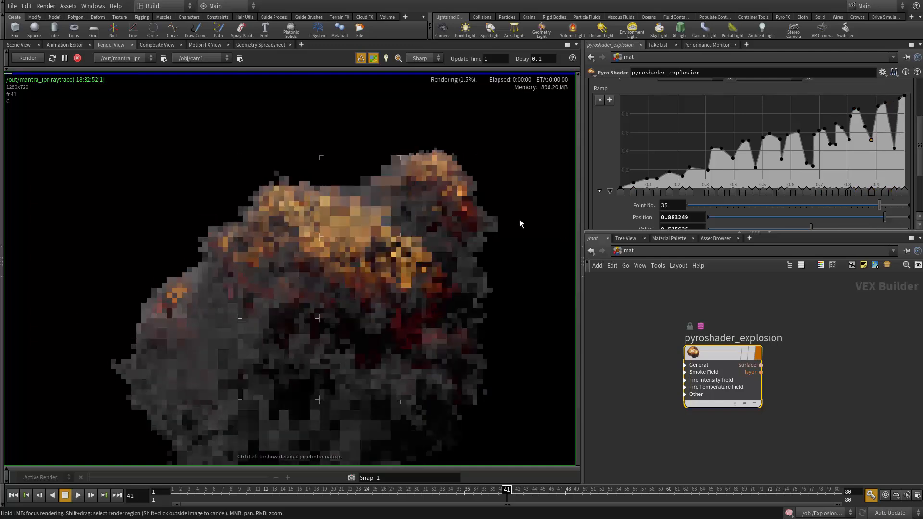
# Step: Limit the preview render to a region around the fiery upper part of the explosion and inspect it
pyautogui.scroll(-4, 322, 246)
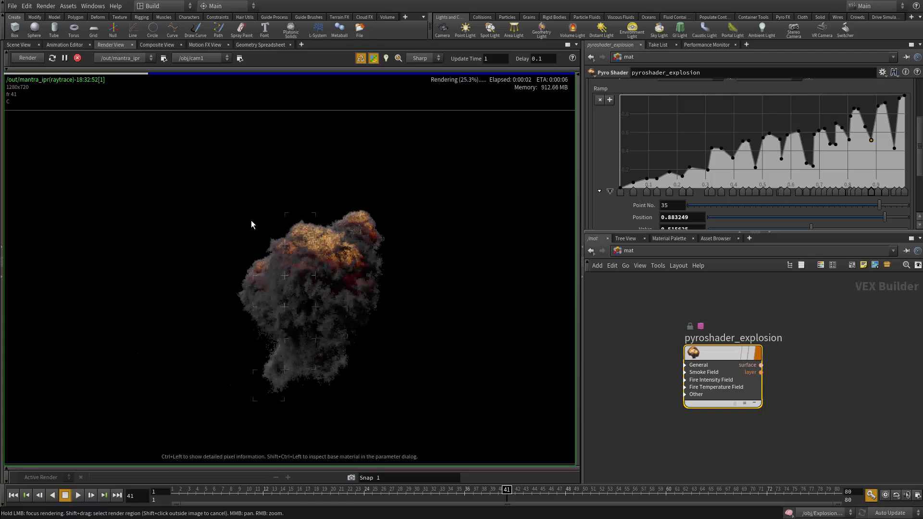
pyautogui.scroll(2, 251, 220)
pyautogui.keyDown('shift'); pyautogui.moveTo(170, 154); pyautogui.dragTo(510, 333); pyautogui.keyUp('shift')
pyautogui.scroll(3, 429, 267)
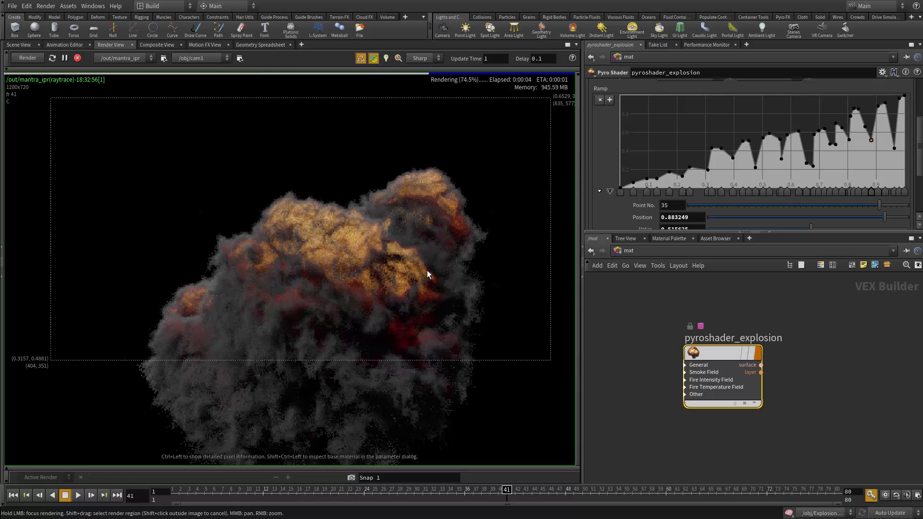
pyautogui.scroll(-4, 428, 271)
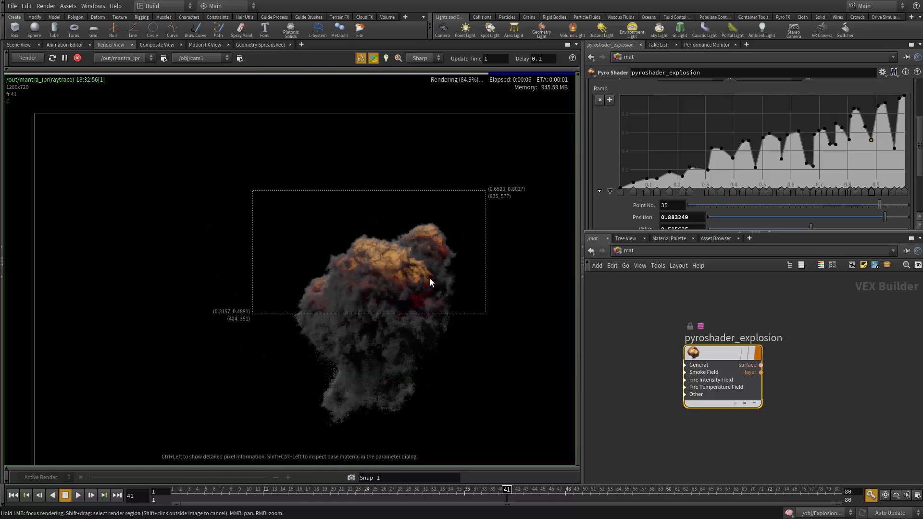
pyautogui.scroll(2, 430, 279)
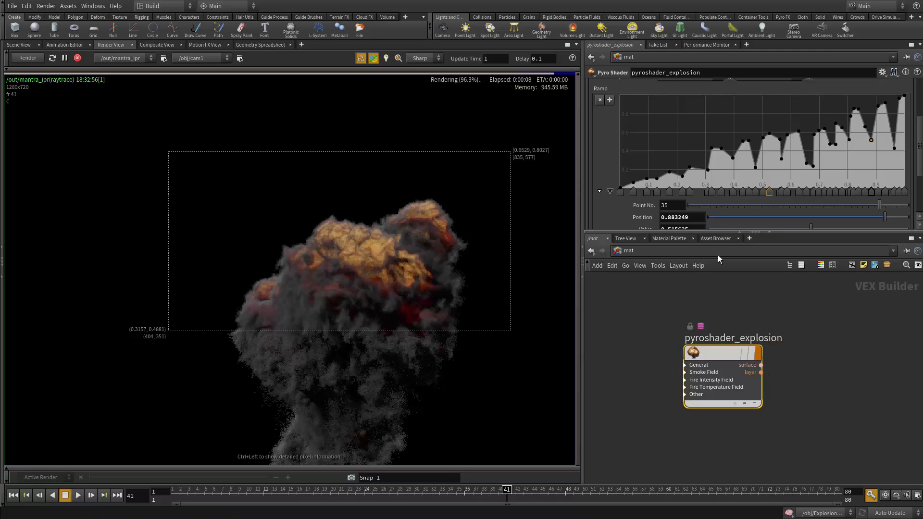
# Step: Set the fire temperature field's source range maximum to 40
pyautogui.click(718, 379)
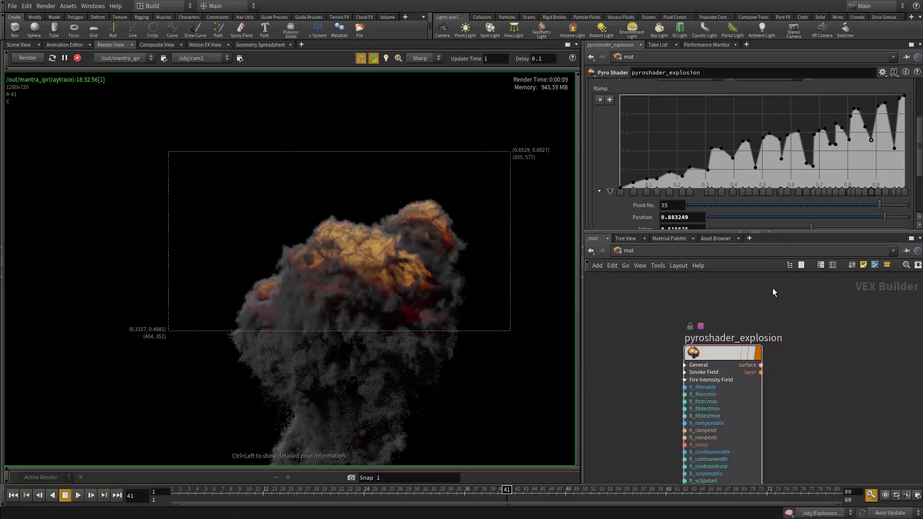
pyautogui.scroll(1, 744, 174)
pyautogui.scroll(1, 743, 174)
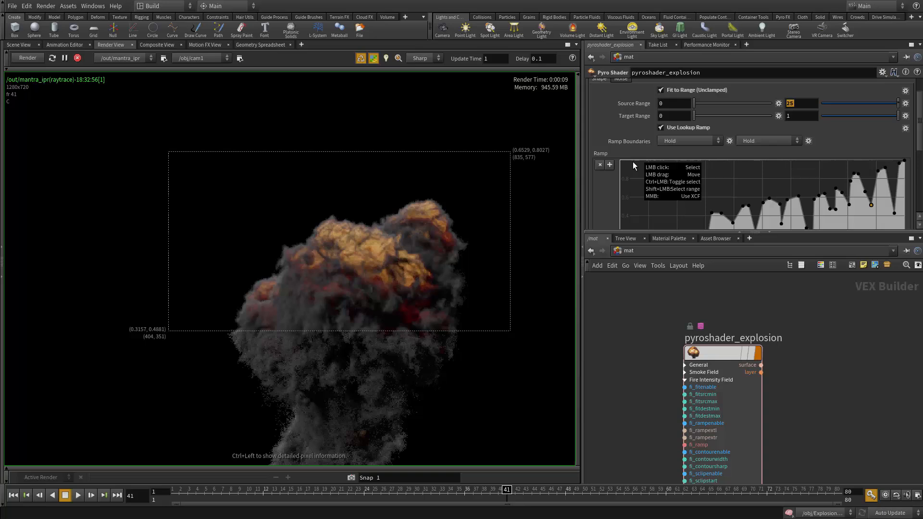
pyautogui.write('40')
pyautogui.press('Return')
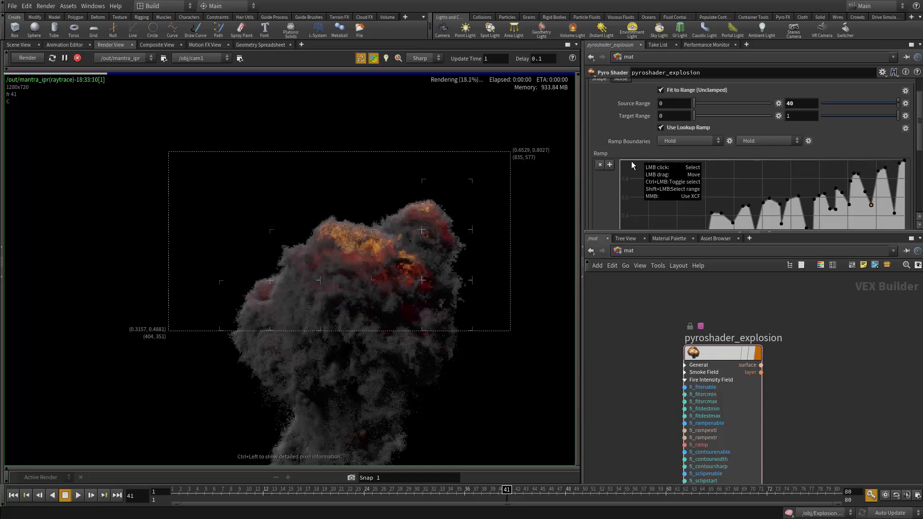
# Step: Move the timeline to frame 32 and redraw the render region around the whole explosion
pyautogui.scroll(9, 364, 241)
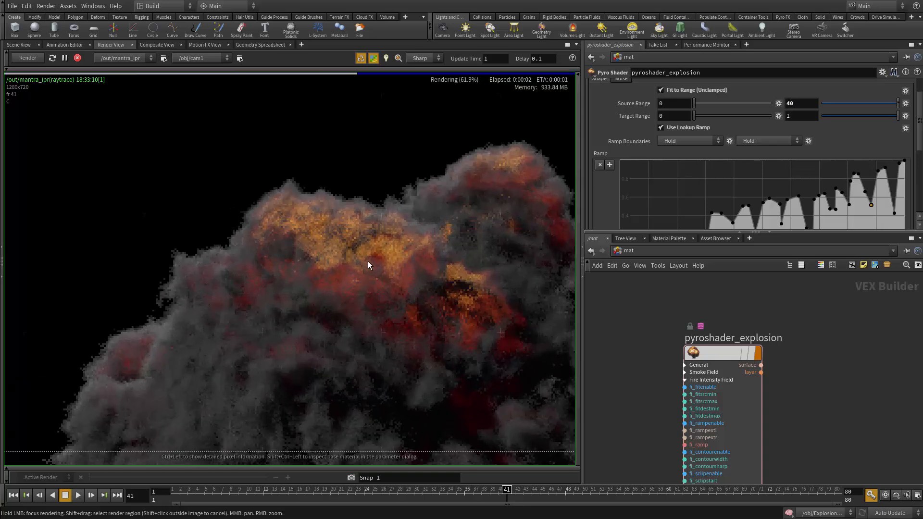
pyautogui.scroll(-10, 368, 261)
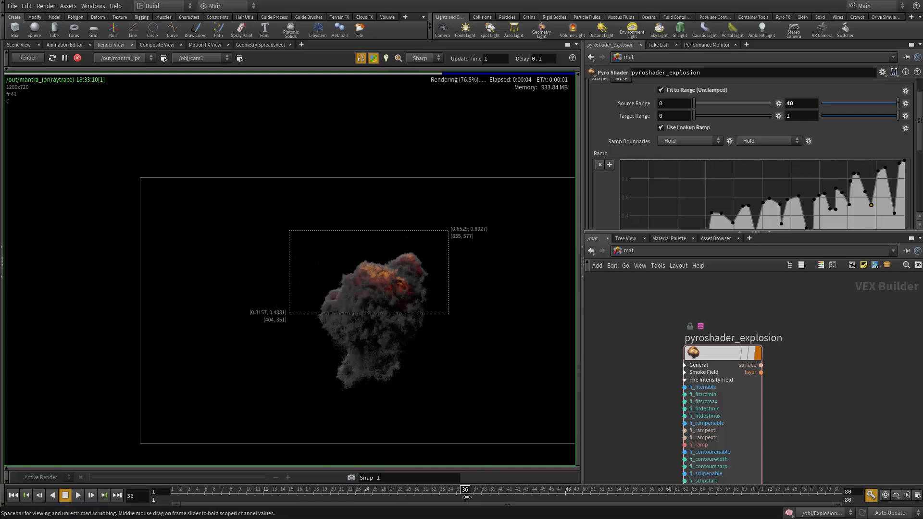
pyautogui.scroll(6, 397, 373)
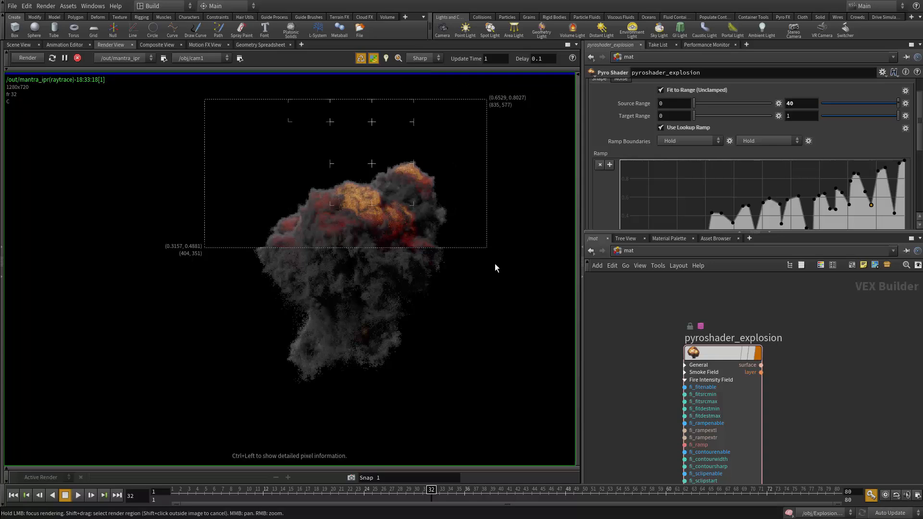
pyautogui.scroll(-3, 373, 286)
pyautogui.moveTo(185, 185)
pyautogui.keyDown('shift'); pyautogui.mouseDown()
pyautogui.moveTo(268, 272)
pyautogui.moveTo(466, 382)
pyautogui.mouseUp(); pyautogui.keyUp('shift')
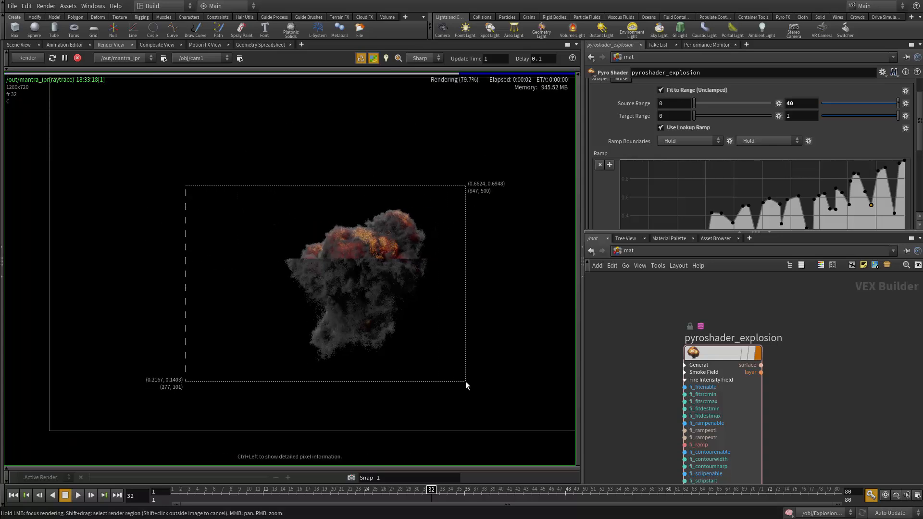
pyautogui.scroll(2, 414, 301)
pyautogui.scroll(6, 371, 255)
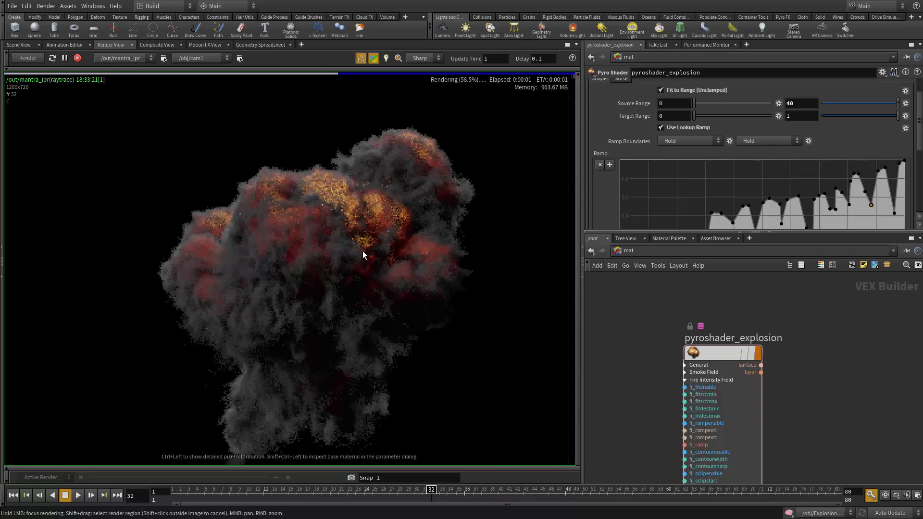
# Step: Clear the render region and inspect the full explosion render at frame 32
pyautogui.scroll(-7, 364, 255)
pyautogui.scroll(3, 388, 354)
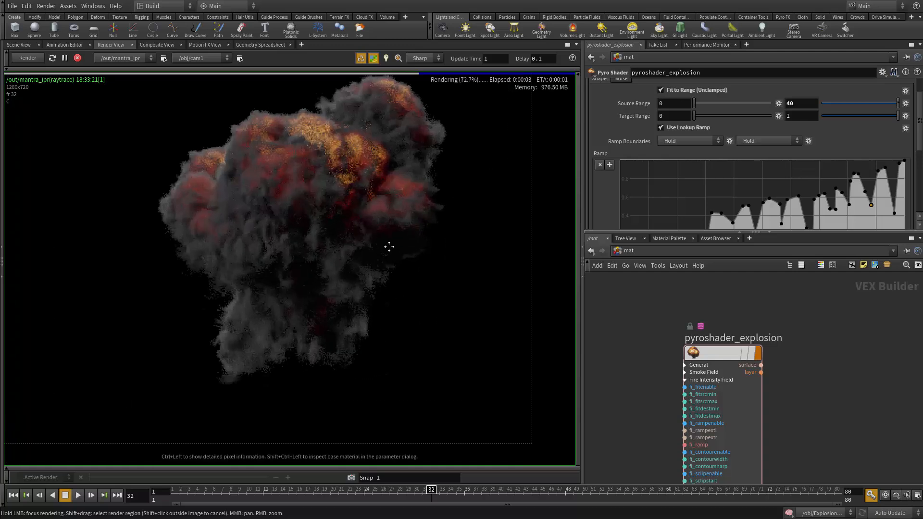
pyautogui.scroll(-7, 299, 292)
pyautogui.scroll(2, 545, 243)
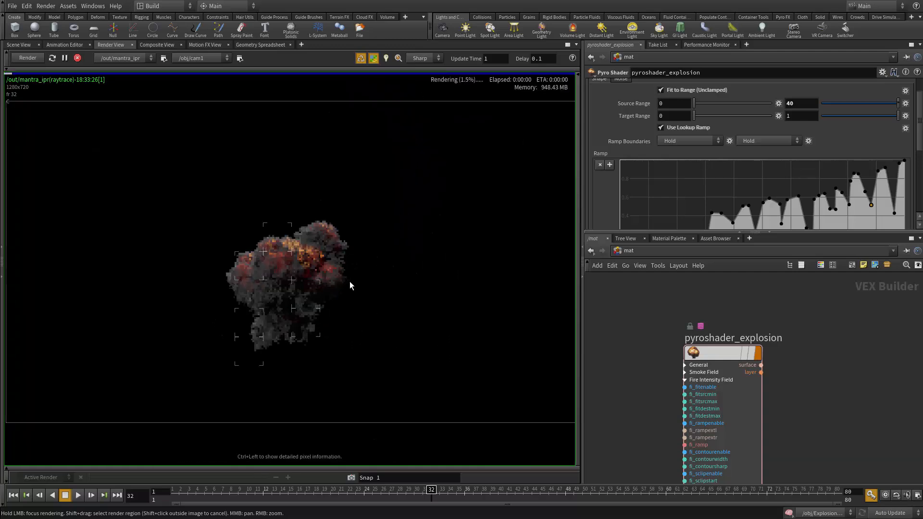
pyautogui.scroll(4, 346, 279)
pyautogui.scroll(1, 365, 267)
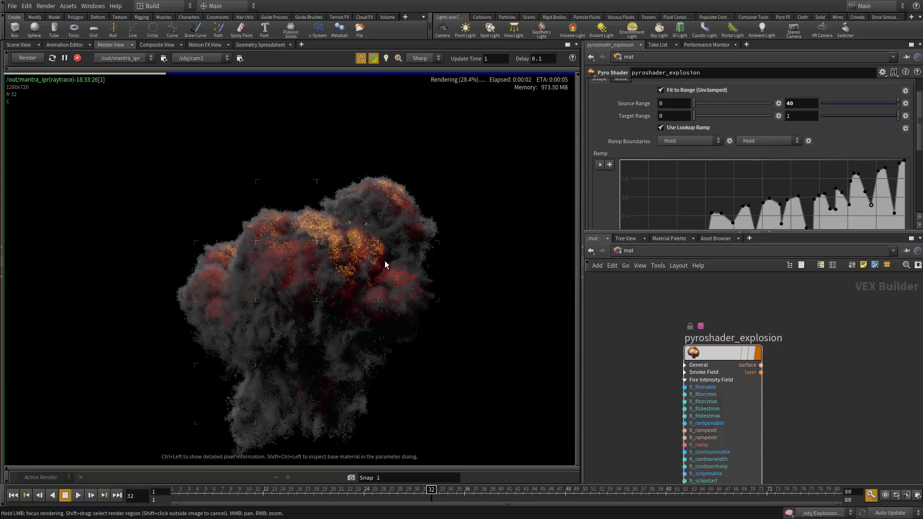
# Step: Set the fire intensity field's final scale to 2
pyautogui.scroll(-3, 769, 220)
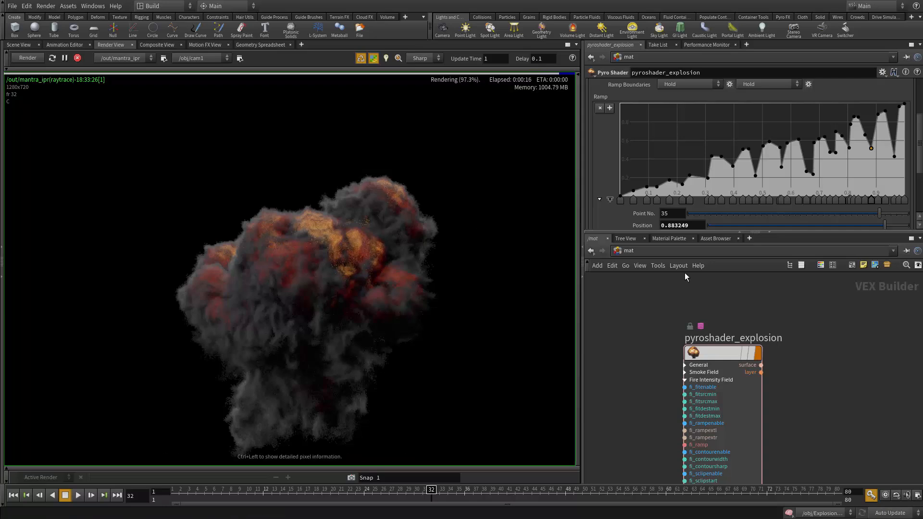
pyautogui.scroll(4, 766, 194)
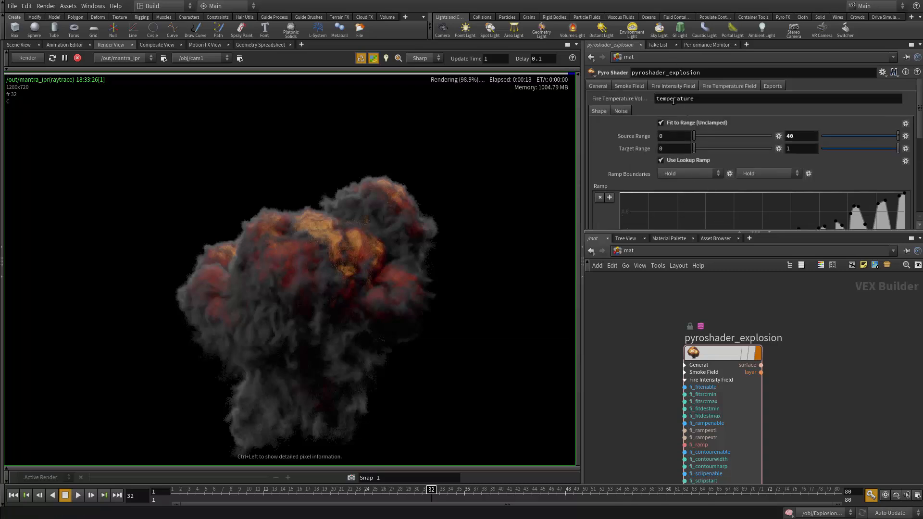
pyautogui.click(669, 89)
pyautogui.scroll(-5, 725, 151)
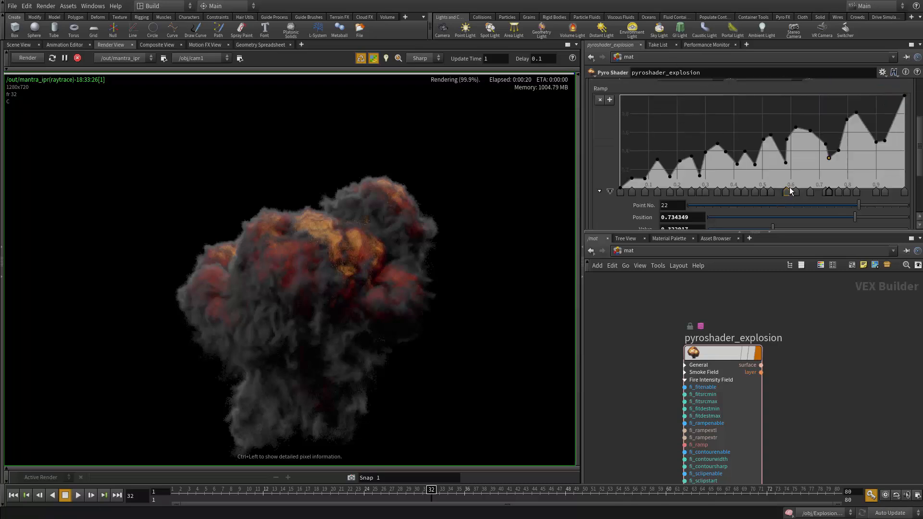
pyautogui.scroll(-3, 779, 207)
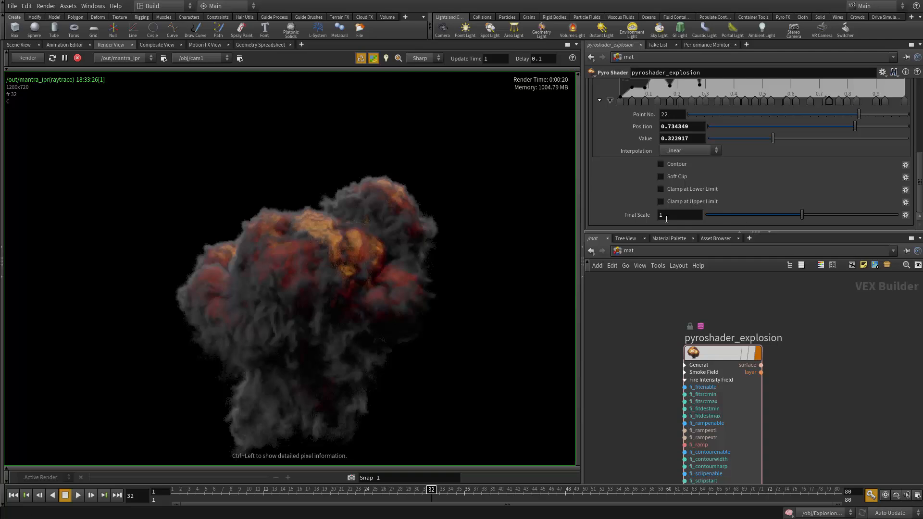
pyautogui.write('2')
pyautogui.press('Return')
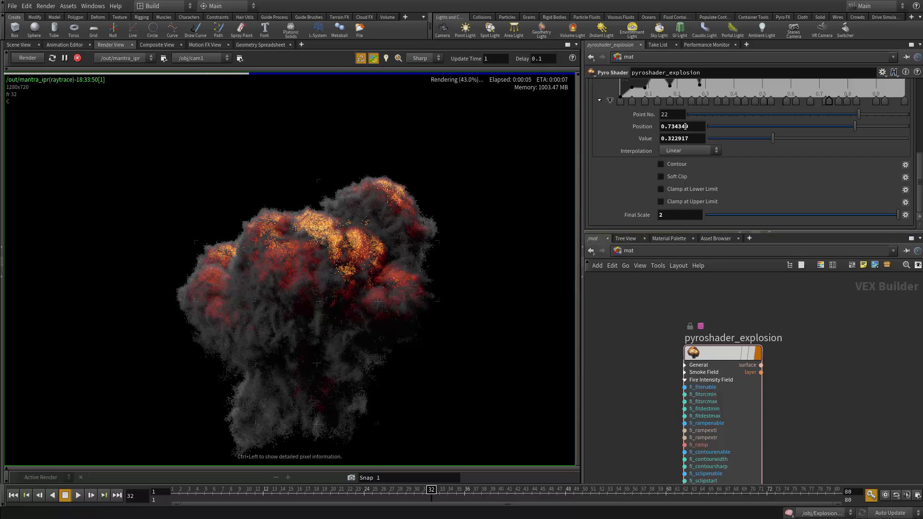
# Step: Recheck the fire intensity settings, and set the fire temperature field's final scale to 2
pyautogui.scroll(5, 685, 126)
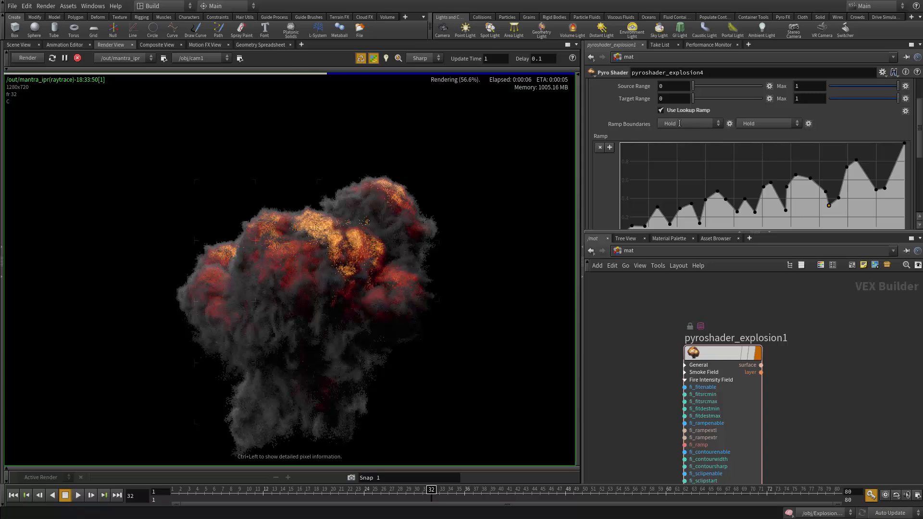
pyautogui.scroll(3, 641, 122)
pyautogui.doubleClick(668, 99)
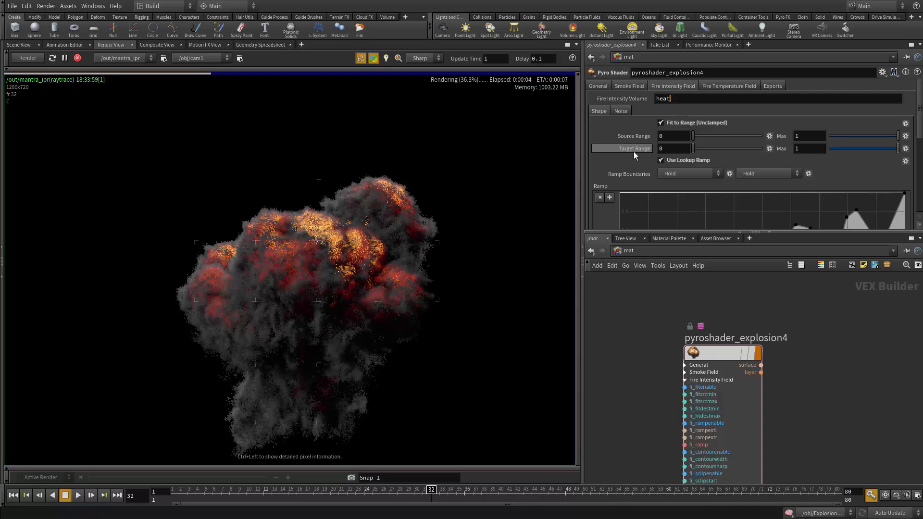
pyautogui.scroll(-3, 659, 184)
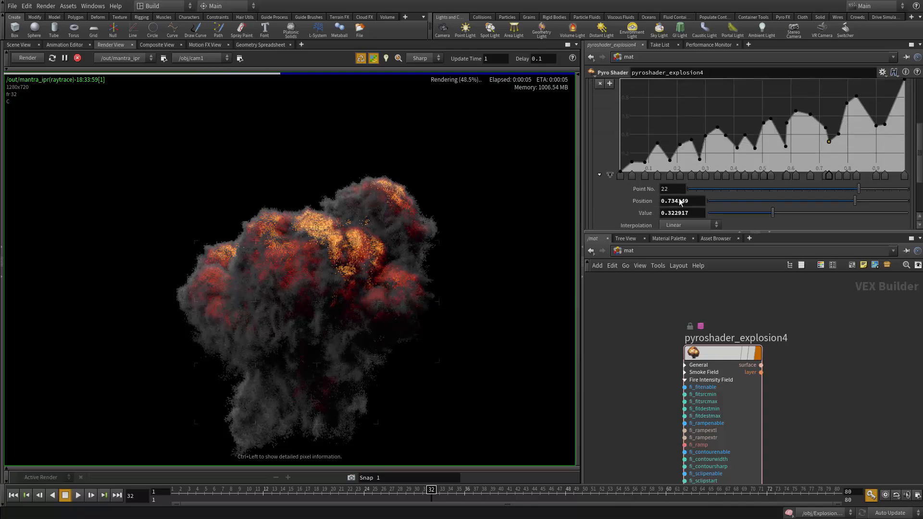
pyautogui.scroll(-3, 681, 202)
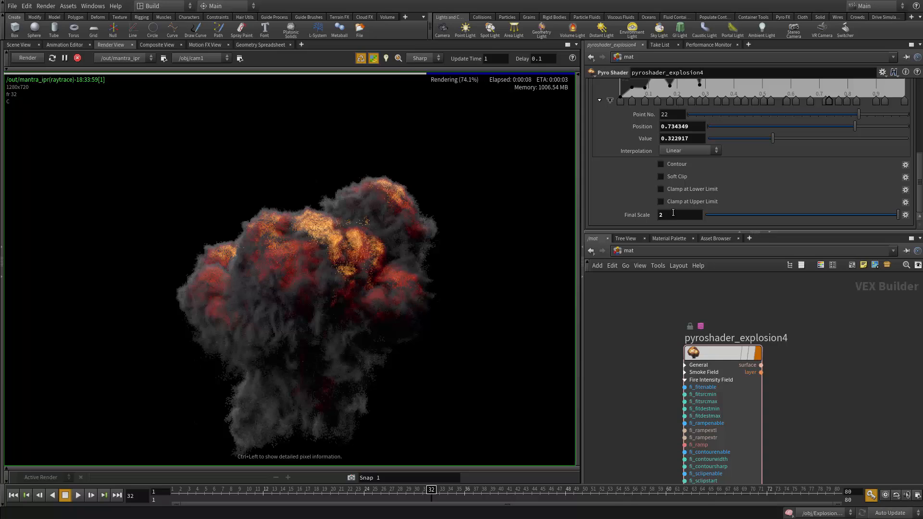
pyautogui.scroll(6, 673, 212)
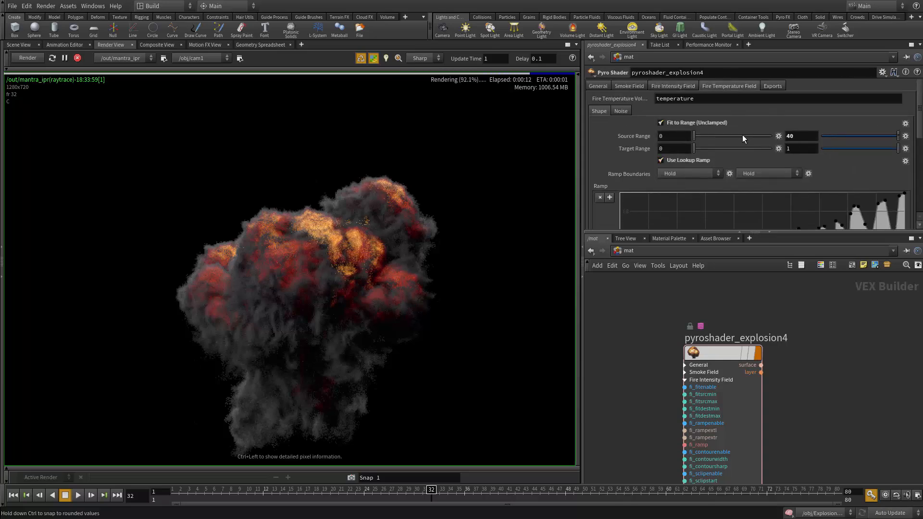
pyautogui.scroll(-3, 745, 154)
pyautogui.scroll(-2, 748, 191)
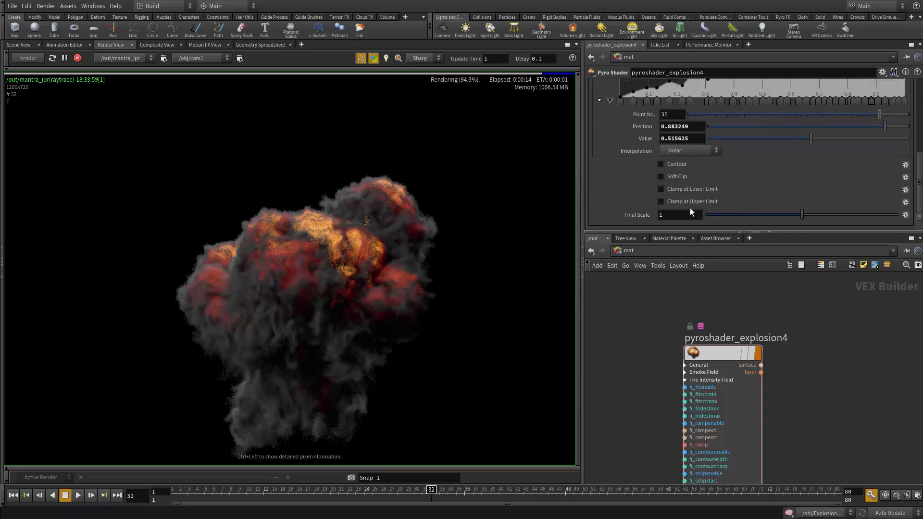
pyautogui.doubleClick(671, 215)
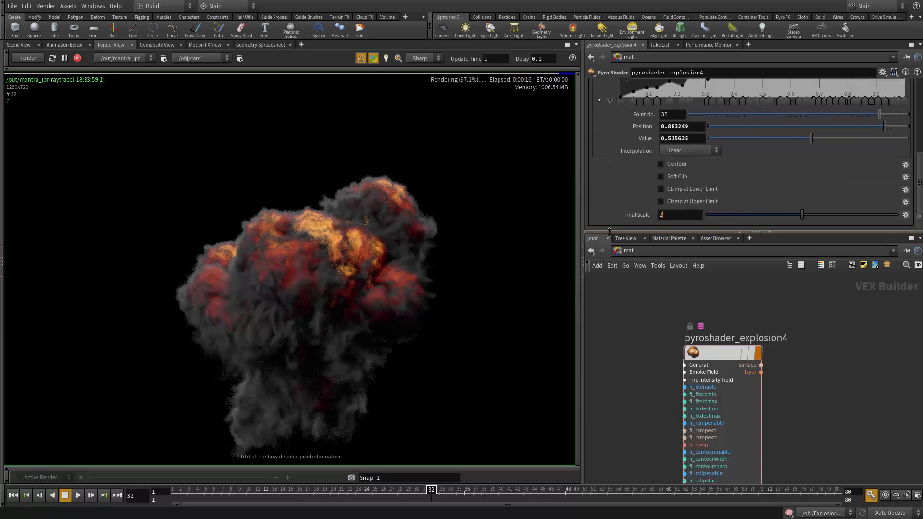
pyautogui.press('Return')
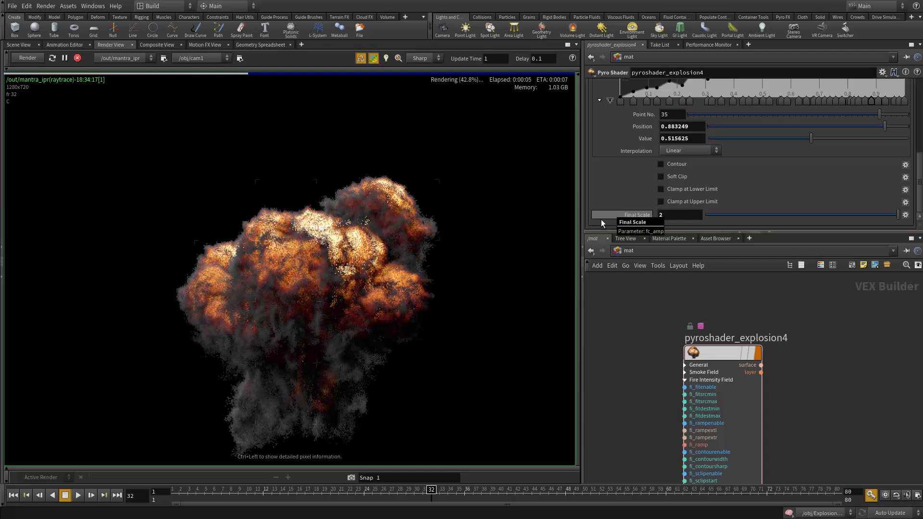
pyautogui.scroll(4, 769, 149)
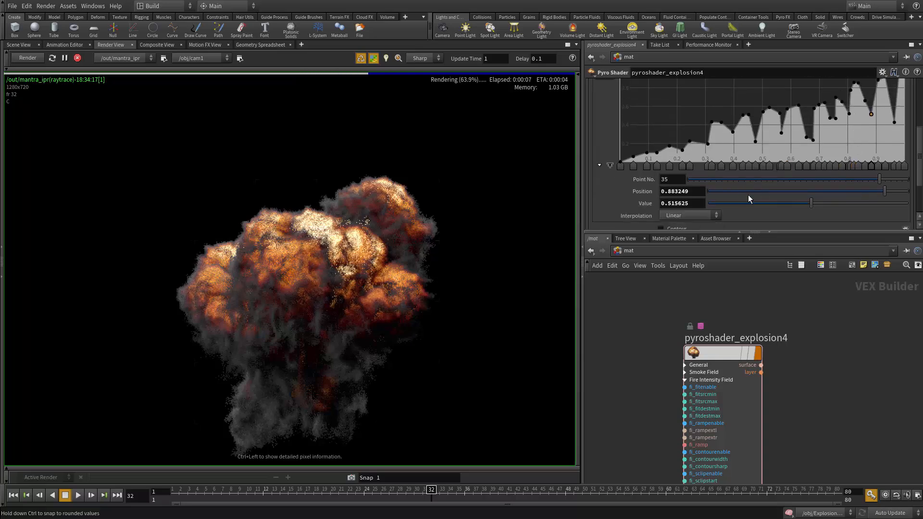
# Step: Set the fire temperature field's final scale to 1.2 and check the explosion render
pyautogui.scroll(-3, 749, 198)
pyautogui.press('BackSpace')
pyautogui.write('1.2')
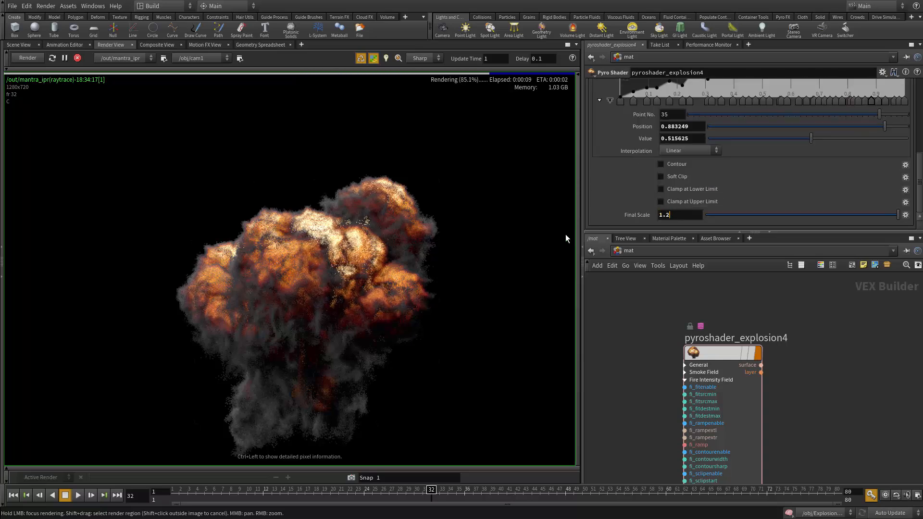
pyautogui.press('Return')
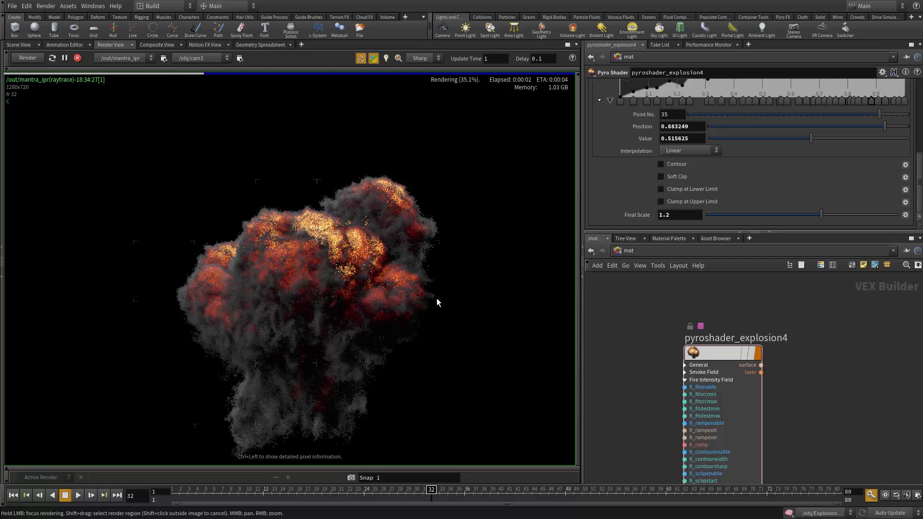
pyautogui.moveTo(396, 296); pyautogui.dragTo(402, 335, button='middle')
pyautogui.moveTo(404, 337)
pyautogui.mouseDown(button='right')
pyautogui.moveTo(445, 361)
pyautogui.moveTo(822, 482)
pyautogui.moveTo(718, 452)
pyautogui.moveTo(74, 354)
pyautogui.moveTo(385, 404)
pyautogui.moveTo(387, 331)
pyautogui.moveTo(390, 340)
pyautogui.moveTo(398, 334)
pyautogui.mouseUp(button='right')
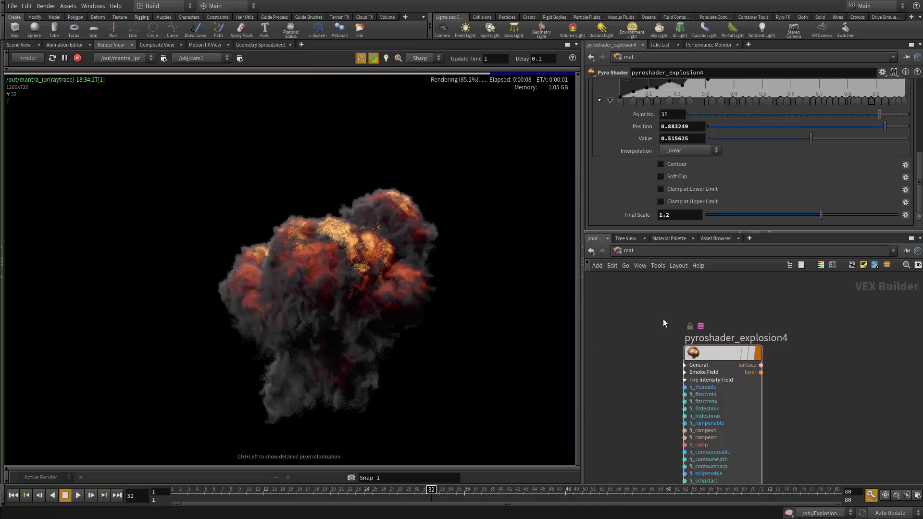
# Step: Enable noise on the fire intensity field of the pyro shader
pyautogui.scroll(10, 661, 143)
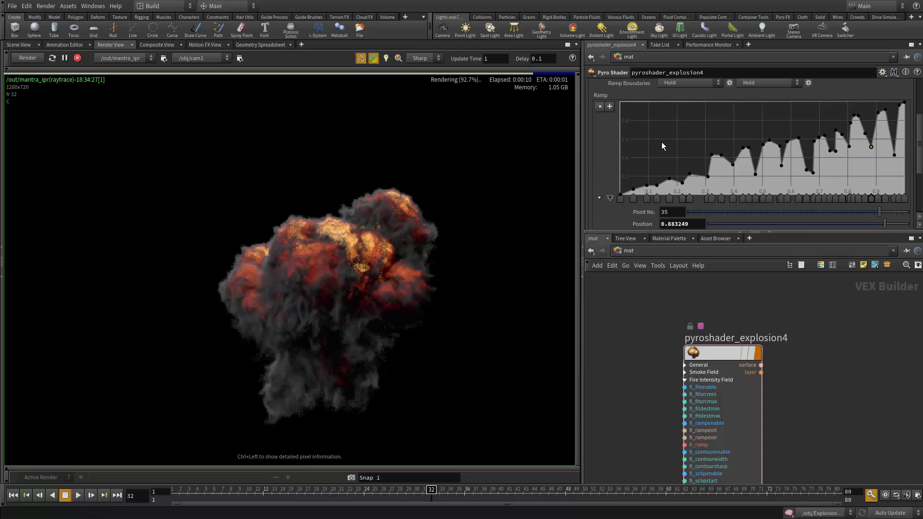
pyautogui.scroll(2, 644, 107)
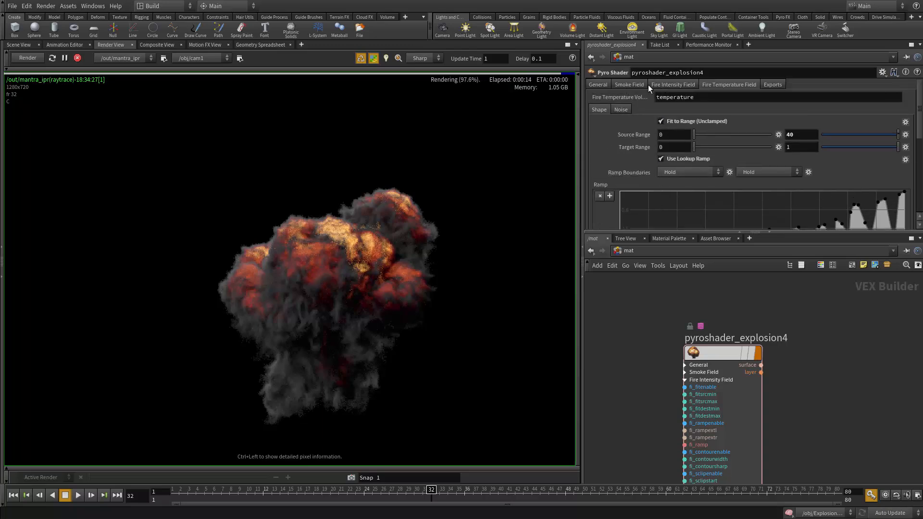
pyautogui.click(661, 84)
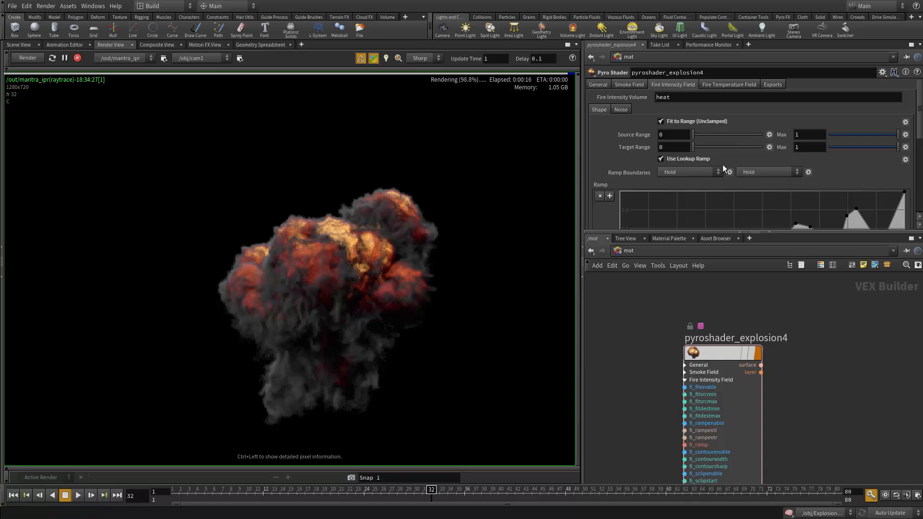
pyautogui.click(623, 110)
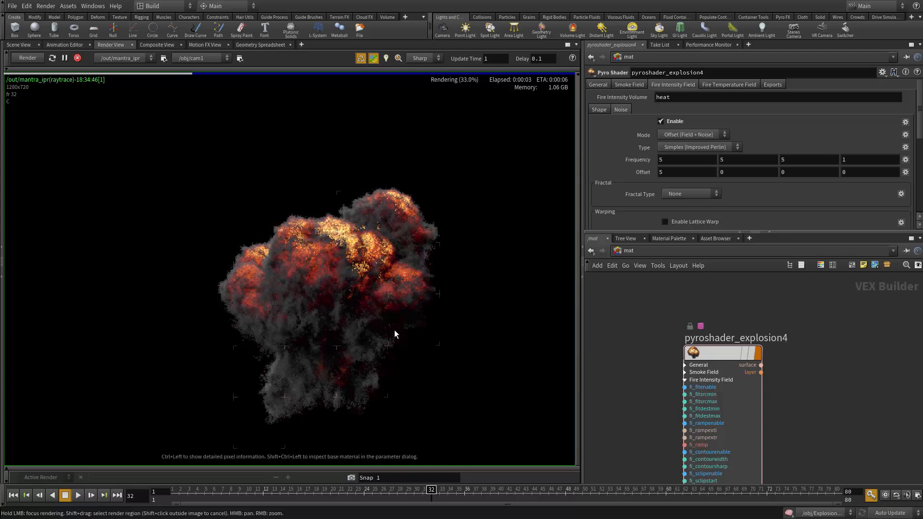
pyautogui.moveTo(381, 313); pyautogui.dragTo(399, 293, button='middle')
pyautogui.scroll(1, 385, 283)
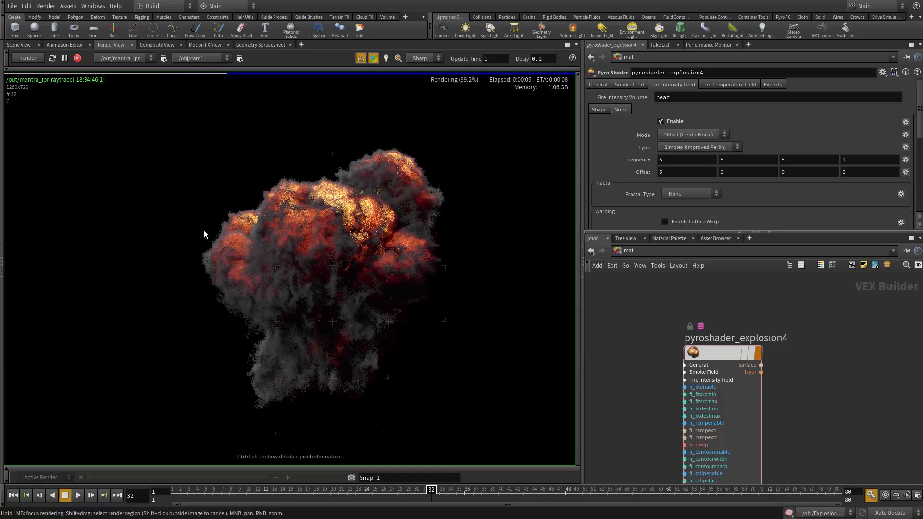
# Step: Show the render view's display options and examine the explosion with fire intensity noise
pyautogui.click(577, 242)
pyautogui.click(575, 170)
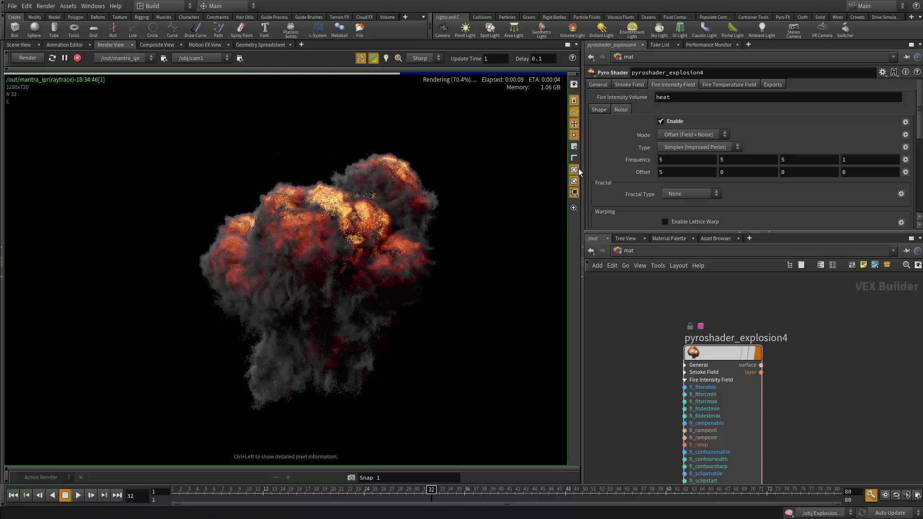
pyautogui.scroll(-2, 275, 341)
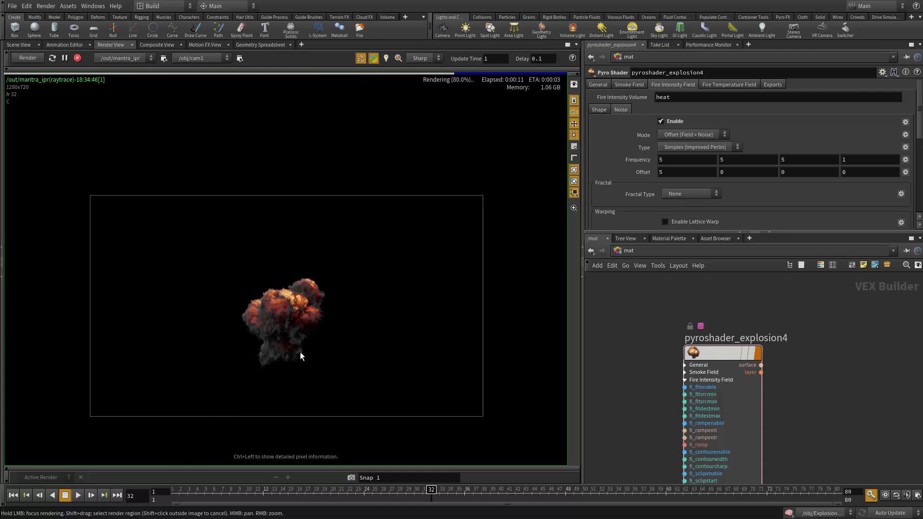
pyautogui.scroll(4, 300, 352)
pyautogui.scroll(2, 337, 304)
pyautogui.moveTo(315, 265); pyautogui.dragTo(474, 271, button='middle')
pyautogui.scroll(-1, 397, 296)
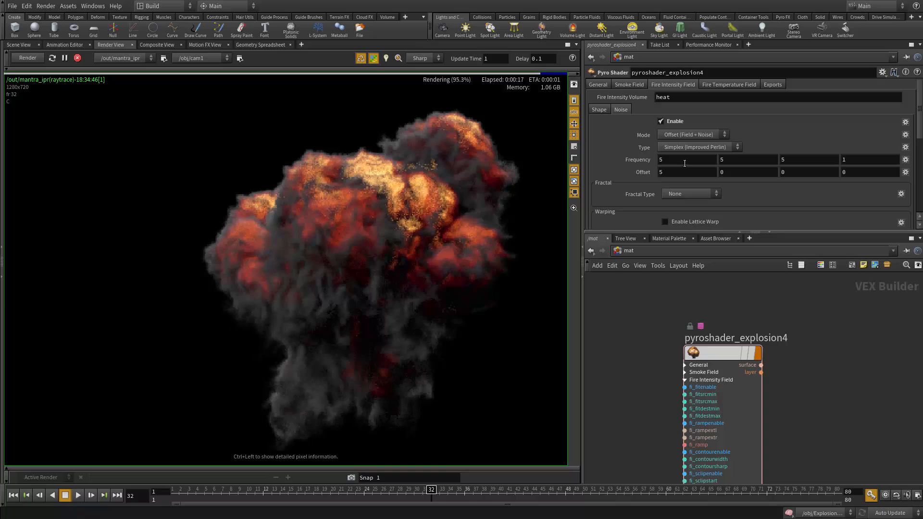
# Step: Enable bias output correction for the fire intensity noise and set its mode to Scale (Field * Noise)
pyautogui.scroll(-5, 734, 209)
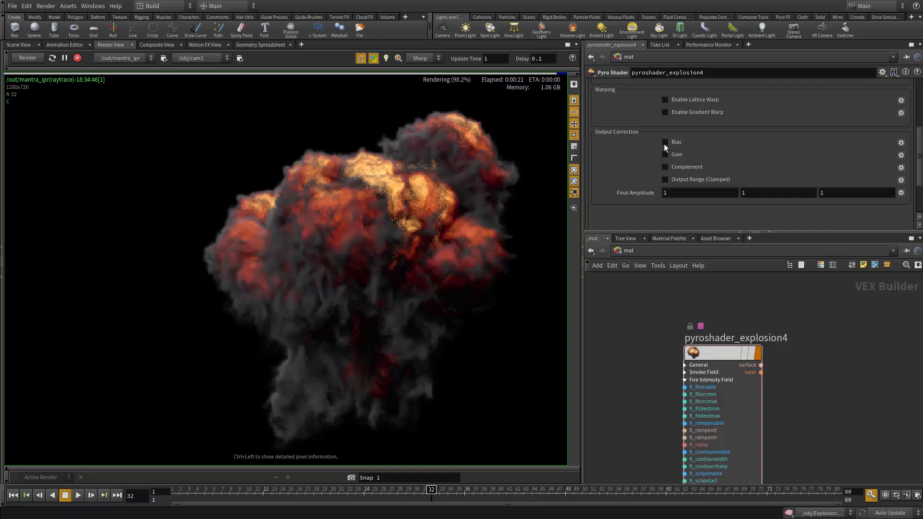
pyautogui.click(666, 142)
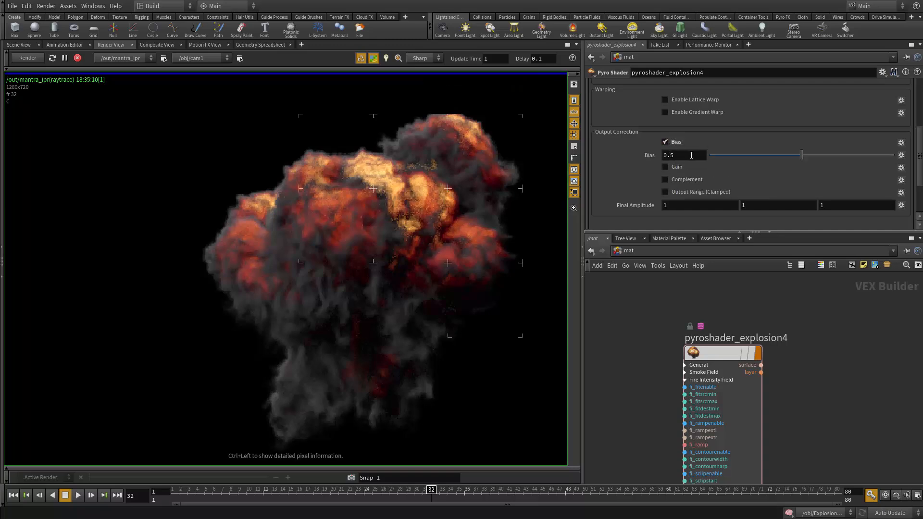
pyautogui.scroll(4, 731, 174)
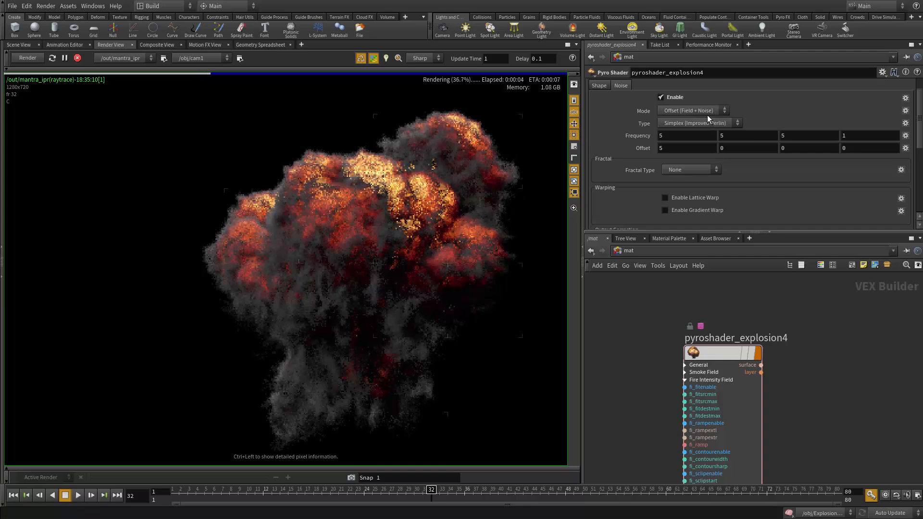
pyautogui.click(708, 115)
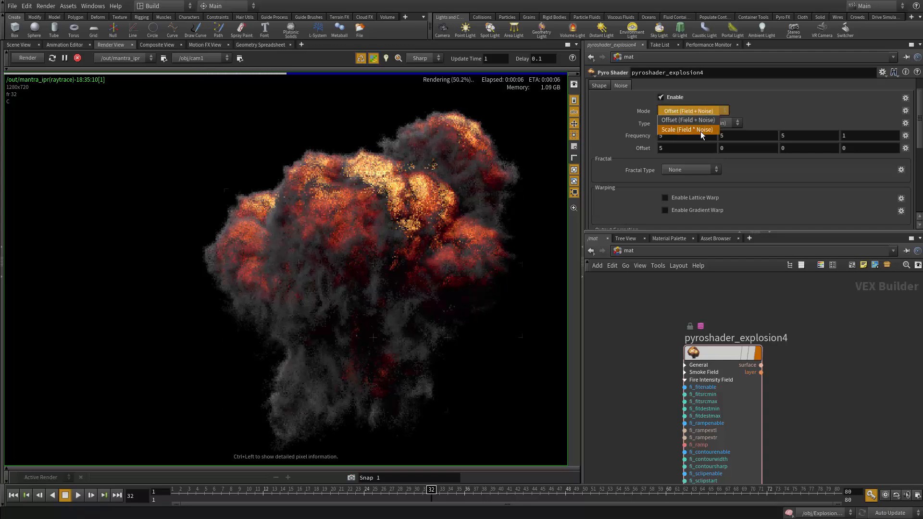
pyautogui.click(700, 131)
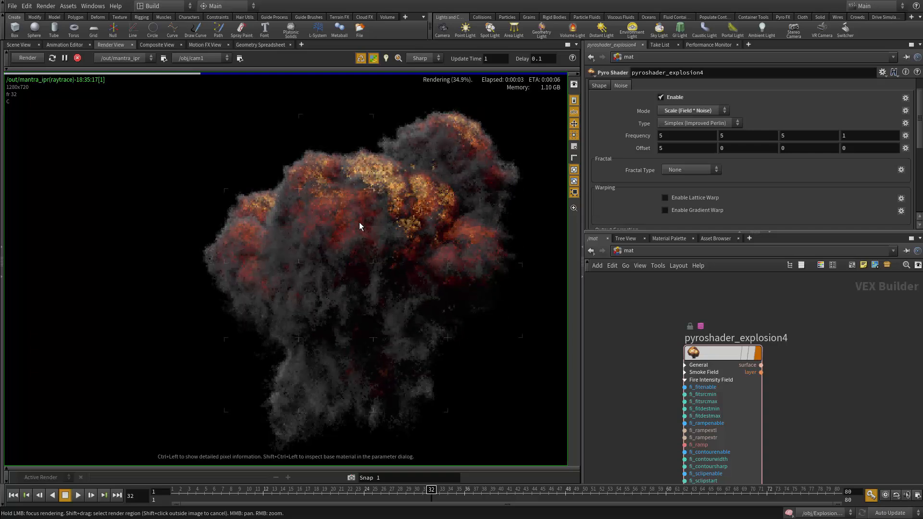
# Step: Set the fire intensity noise's final amplitude to 2 on all three components
pyautogui.scroll(-5, 770, 189)
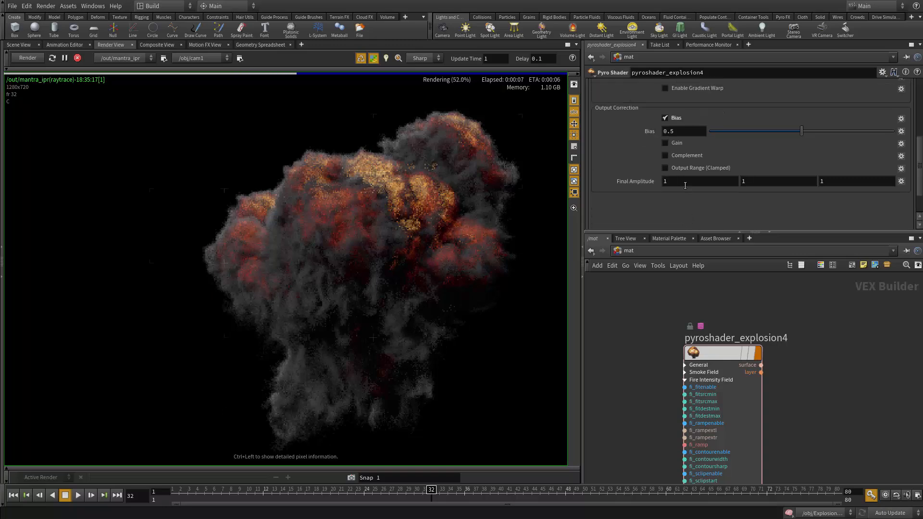
pyautogui.doubleClick(686, 182)
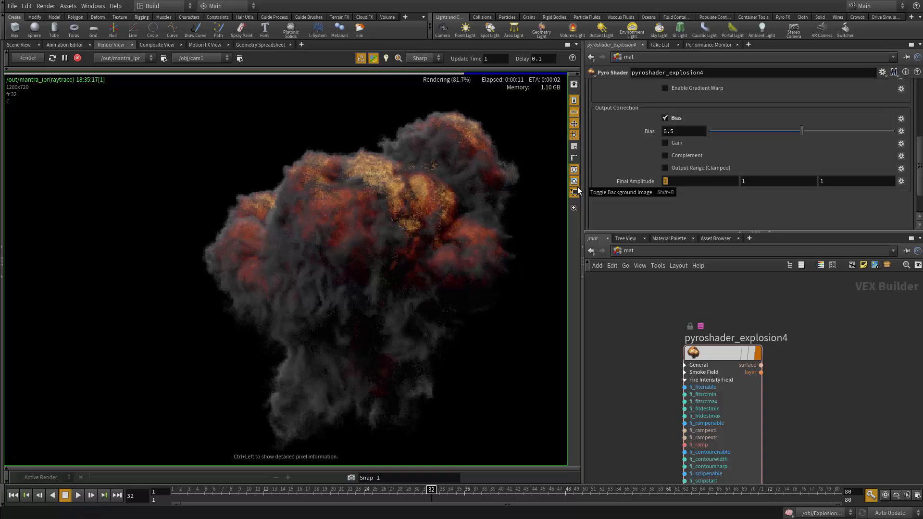
pyautogui.write('2')
pyautogui.press('Return')
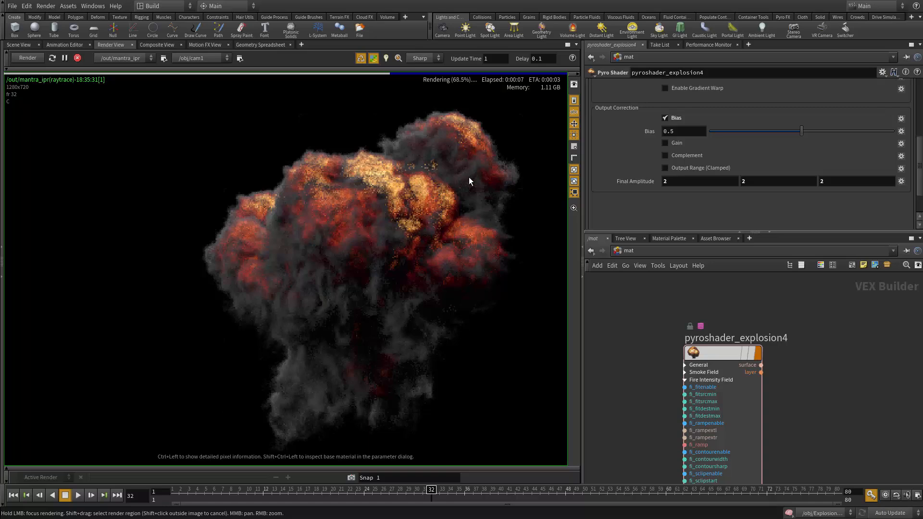
# Step: Examine the fire and smoke detail across the explosion render, both close up and as a whole
pyautogui.scroll(-8, 431, 284)
pyautogui.moveTo(484, 289); pyautogui.dragTo(433, 319, button='middle')
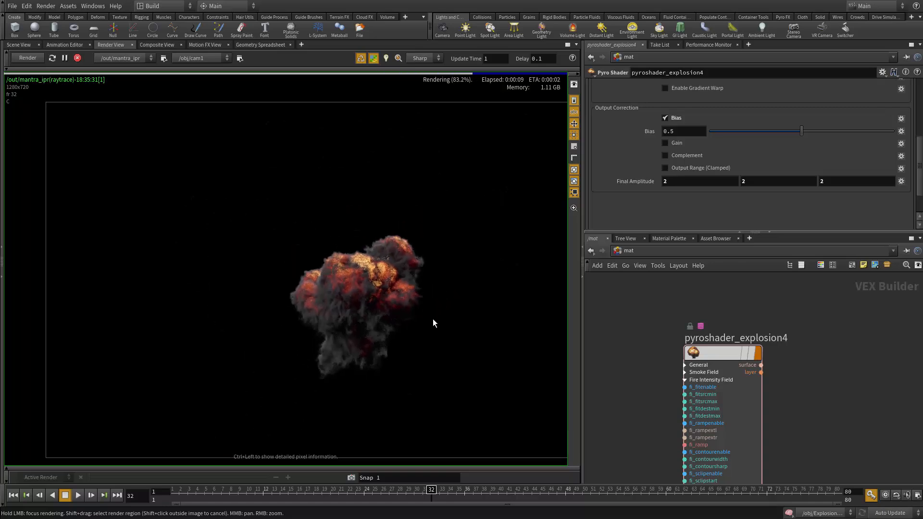
pyautogui.scroll(5, 432, 318)
pyautogui.scroll(-2, 364, 247)
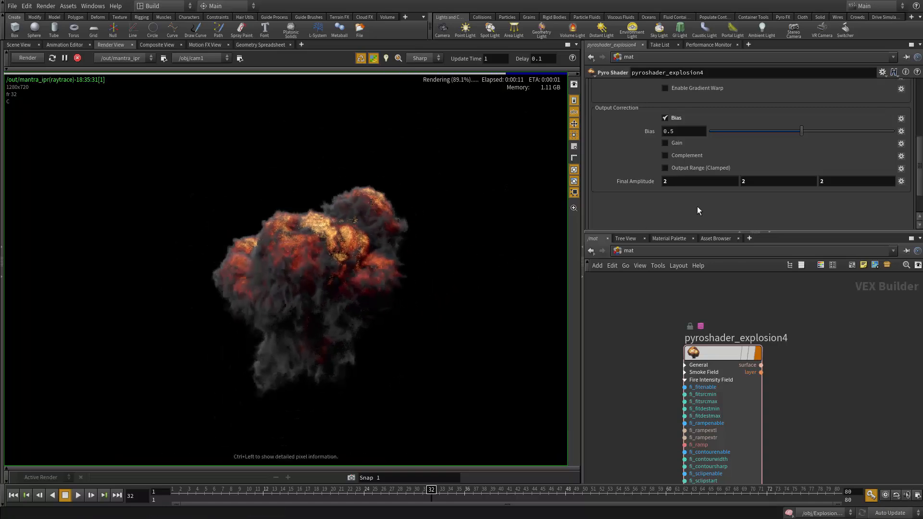
pyautogui.scroll(4, 740, 173)
pyautogui.scroll(3, 723, 131)
pyautogui.scroll(5, 363, 222)
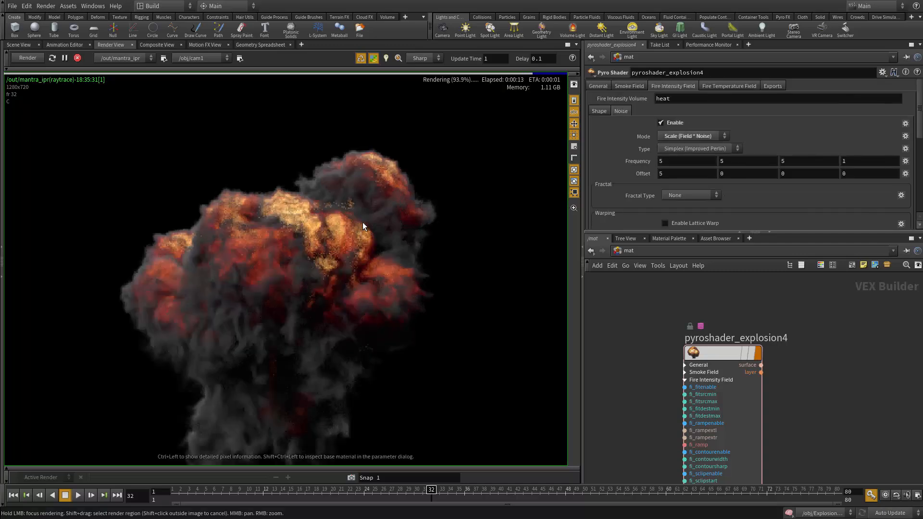
pyautogui.scroll(2, 370, 233)
pyautogui.scroll(3, 321, 235)
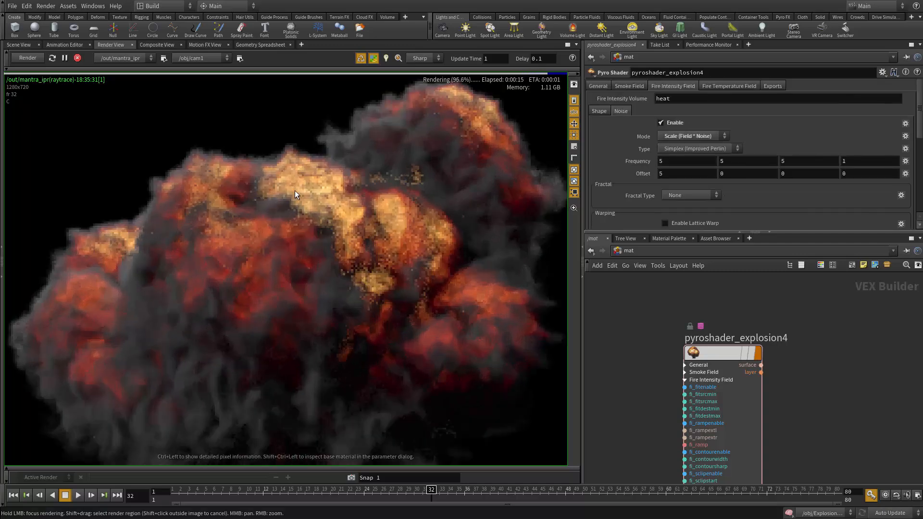
pyautogui.scroll(-3, 397, 224)
pyautogui.scroll(2, 326, 203)
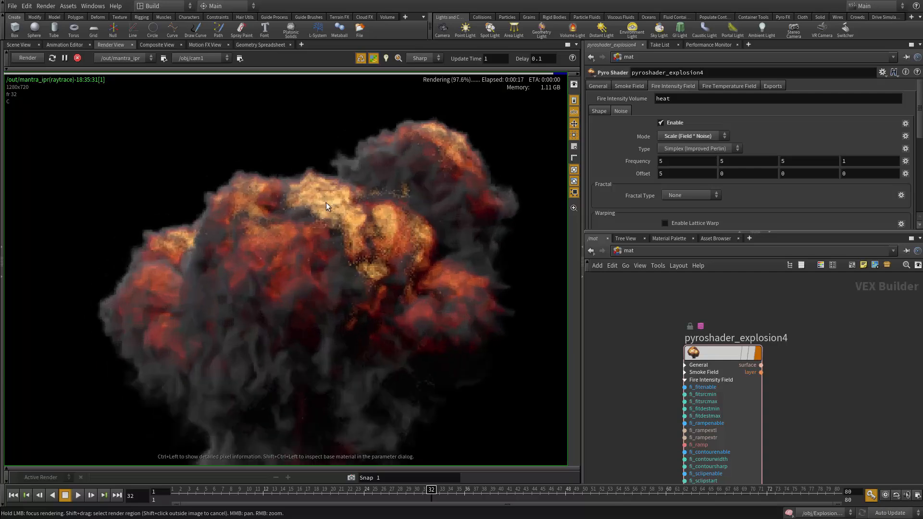
pyautogui.scroll(2, 207, 251)
pyautogui.moveTo(439, 233); pyautogui.dragTo(503, 191, button='middle')
pyautogui.moveTo(250, 259); pyautogui.dragTo(166, 291, button='middle')
pyautogui.scroll(-5, 231, 287)
pyautogui.moveTo(323, 288); pyautogui.dragTo(383, 246, button='middle')
pyautogui.scroll(1, 350, 244)
# Step: Enable noise on the fire temperature field of the pyro shader
pyautogui.click(728, 88)
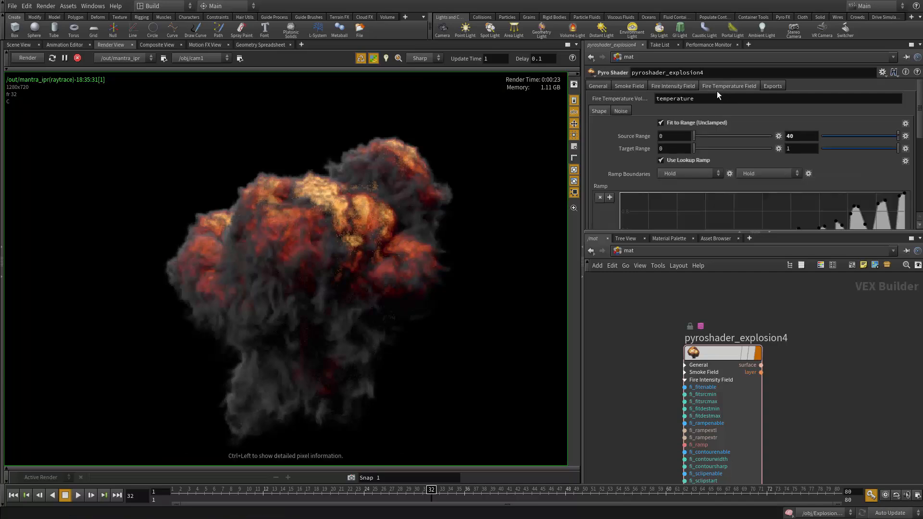
pyautogui.click(620, 111)
pyautogui.click(662, 123)
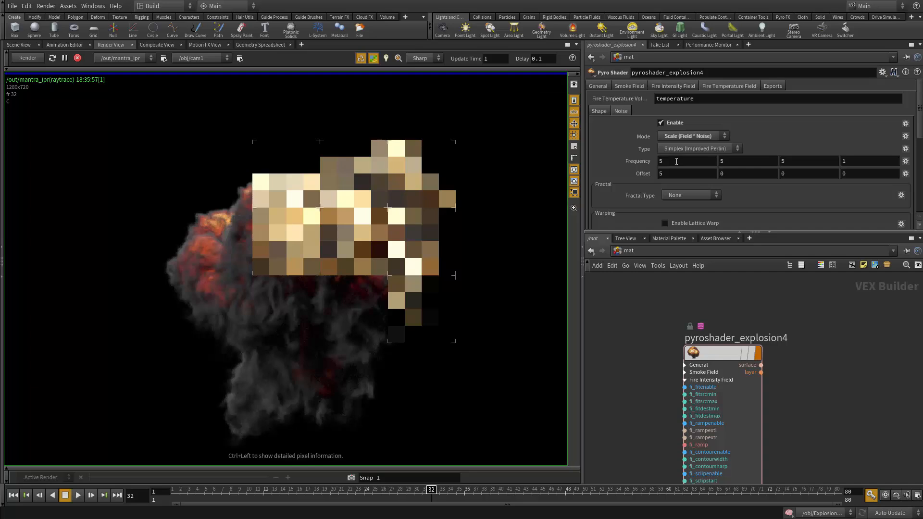
# Step: Draw a render region around the brightest fire in the upper explosion and inspect the temperature noise there
pyautogui.scroll(1, 325, 236)
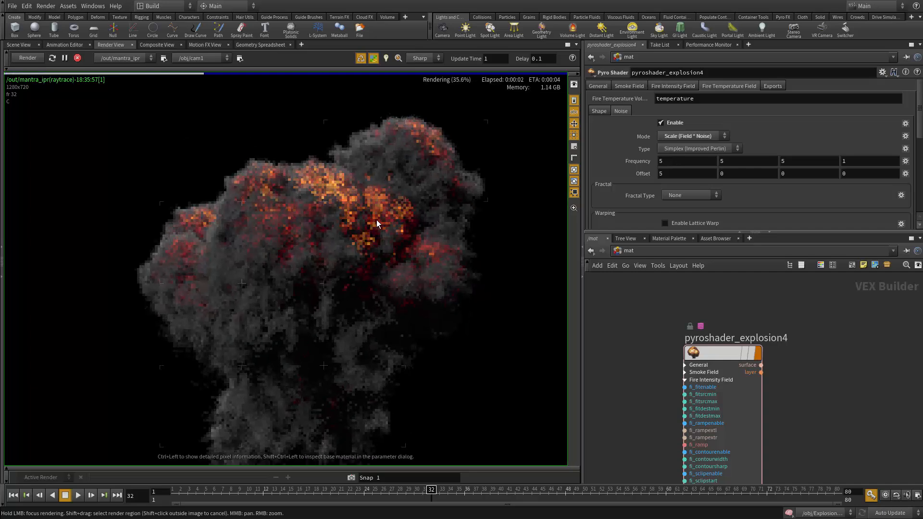
pyautogui.scroll(5, 373, 194)
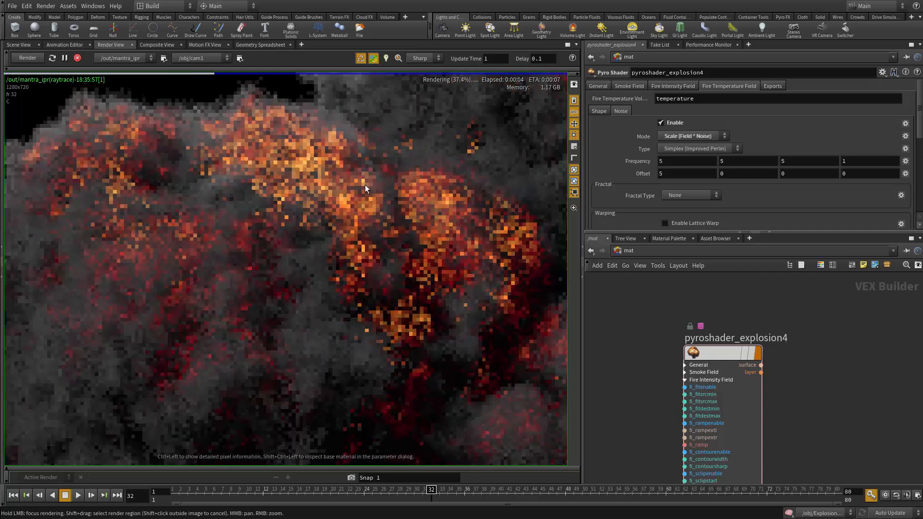
pyautogui.scroll(-4, 333, 185)
pyautogui.keyDown('shift'); pyautogui.moveTo(273, 167); pyautogui.dragTo(425, 254); pyautogui.keyUp('shift')
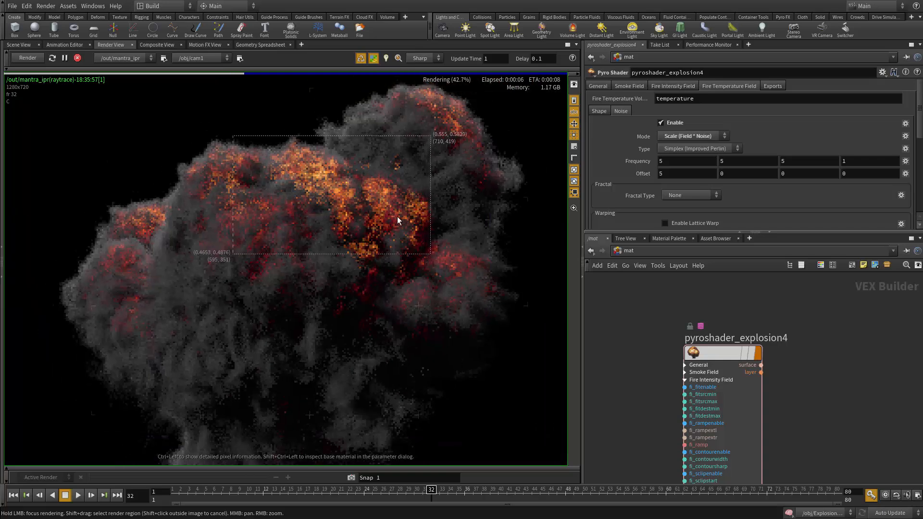
pyautogui.scroll(3, 397, 217)
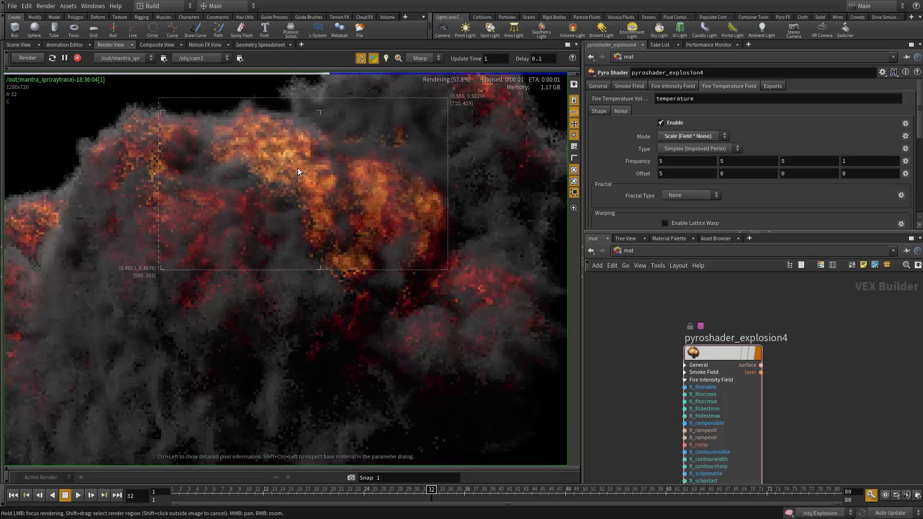
pyautogui.scroll(-4, 333, 221)
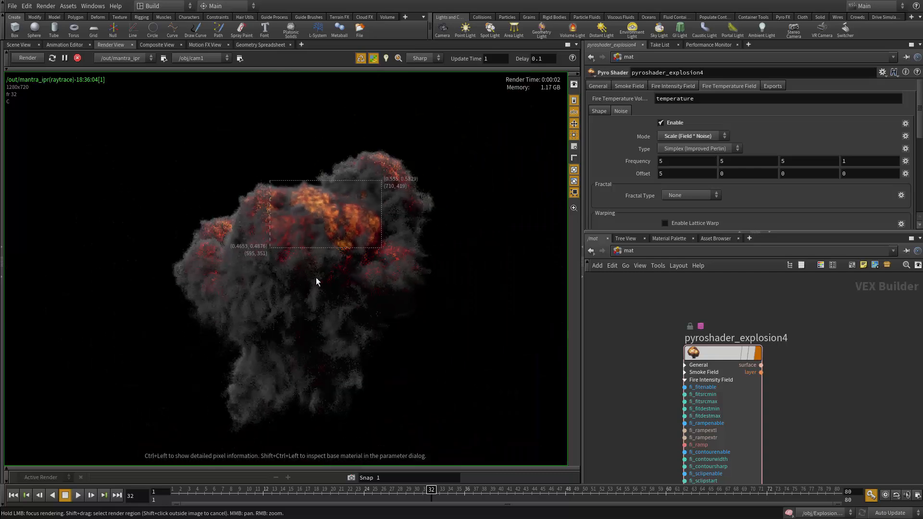
pyautogui.scroll(2, 308, 281)
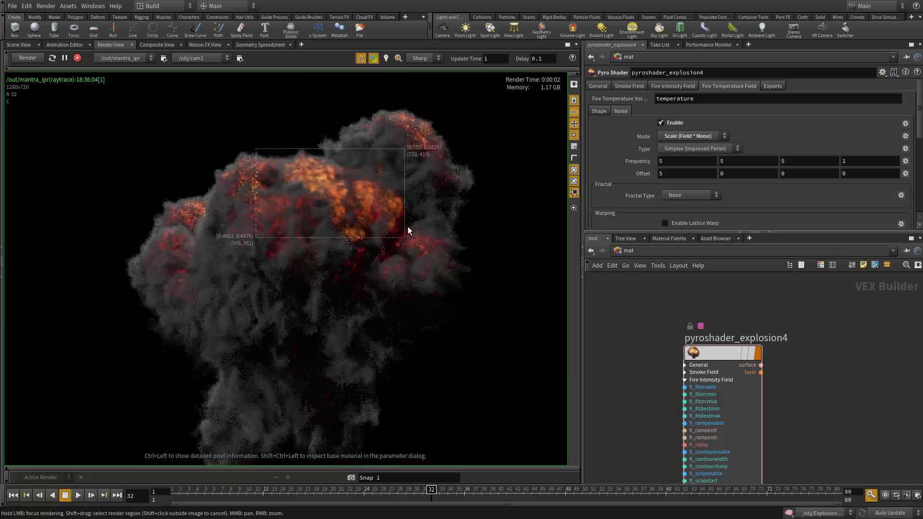
# Step: Set the first three frequency values of the fire temperature noise to 2 and check the render region
pyautogui.click(667, 161)
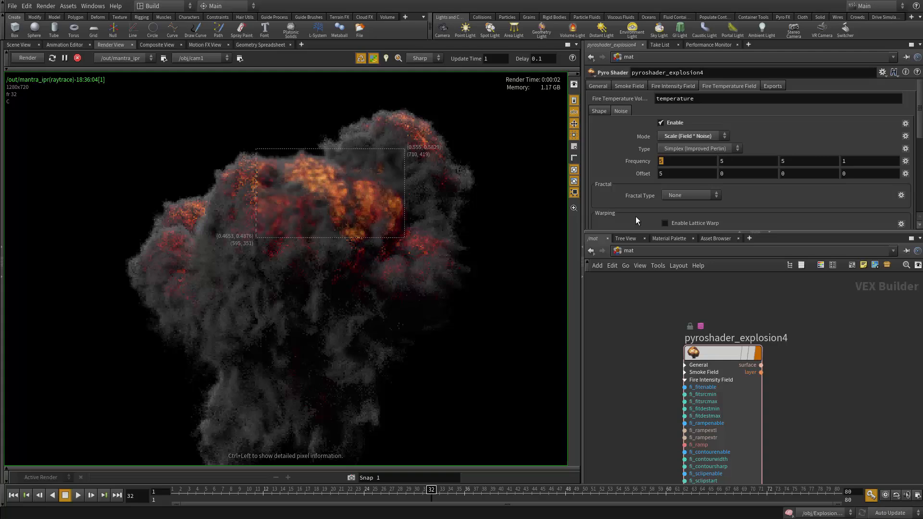
pyautogui.write('2')
pyautogui.press('Tab')
pyautogui.write('2')
pyautogui.press('Tab')
pyautogui.write('2')
pyautogui.press('Return')
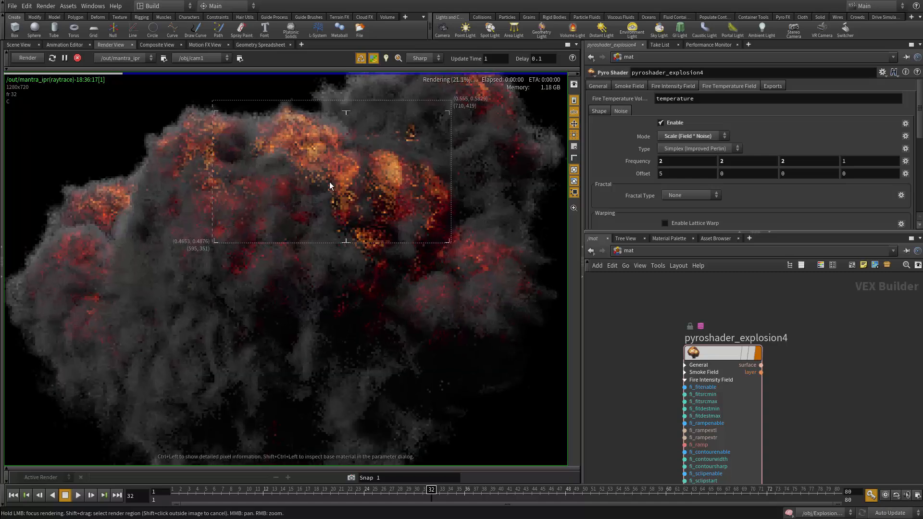
pyautogui.scroll(-3, 300, 154)
pyautogui.scroll(-2, 216, 181)
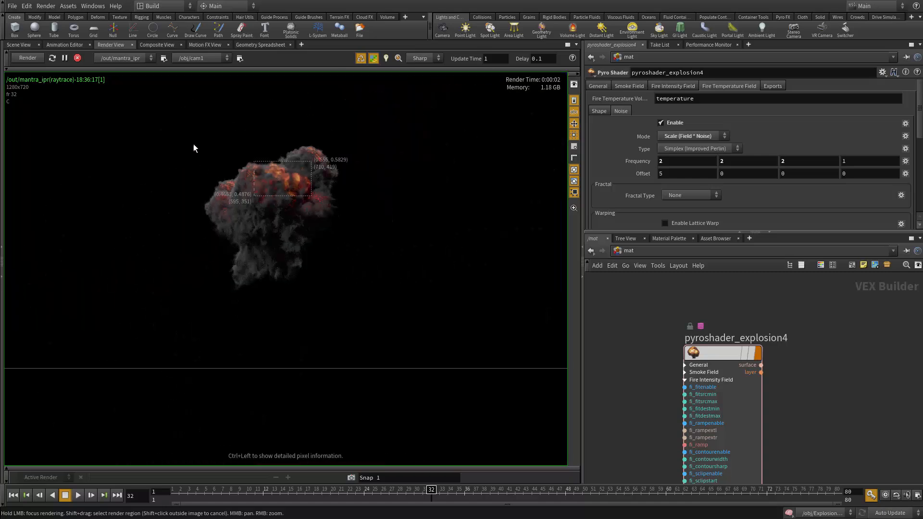
# Step: Draw a render region around the whole explosion and check the fire detail in it
pyautogui.moveTo(179, 119)
pyautogui.keyDown('shift'); pyautogui.mouseDown()
pyautogui.moveTo(364, 220)
pyautogui.moveTo(373, 282)
pyautogui.moveTo(365, 295)
pyautogui.mouseUp(); pyautogui.keyUp('shift')
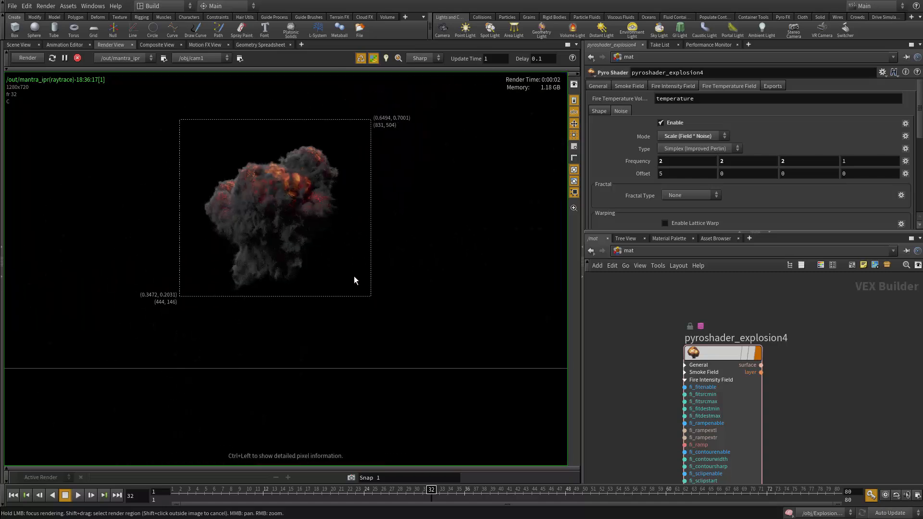
pyautogui.scroll(4, 279, 218)
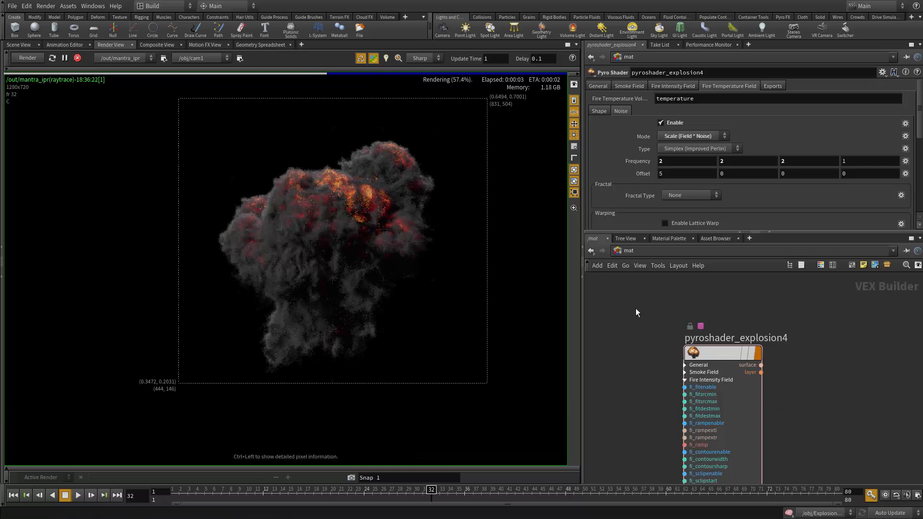
pyautogui.moveTo(635, 307); pyautogui.dragTo(665, 289, button='middle')
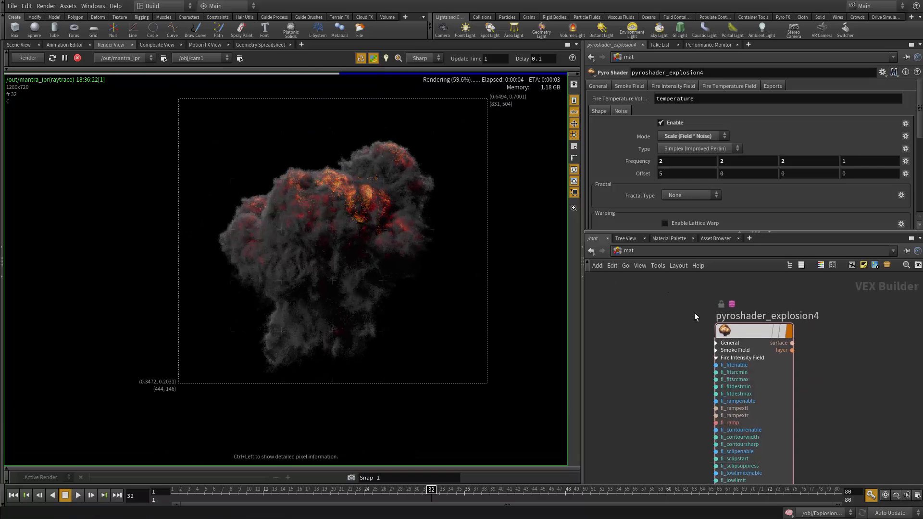
# Step: Set the pyro shader's smoke color to pure white (1, 1, 1) and check the render
pyautogui.click(596, 86)
pyautogui.click(666, 133)
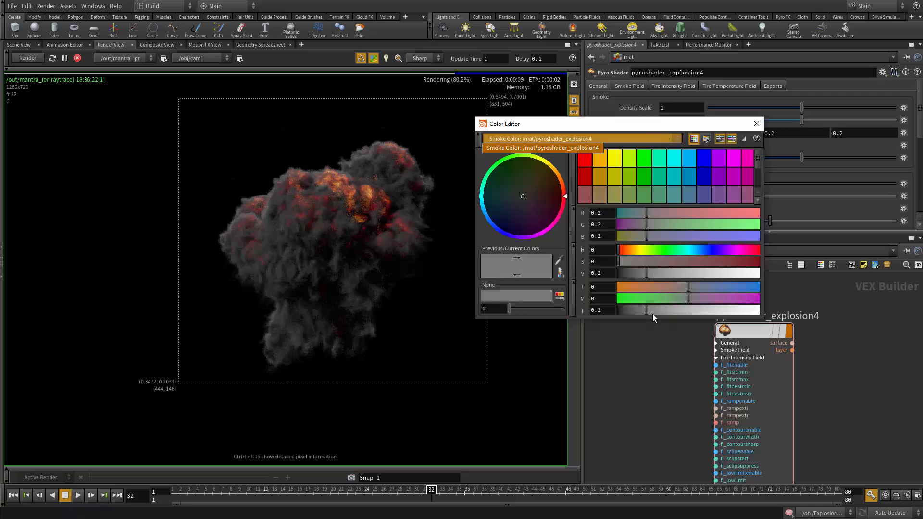
pyautogui.moveTo(736, 310); pyautogui.dragTo(762, 314)
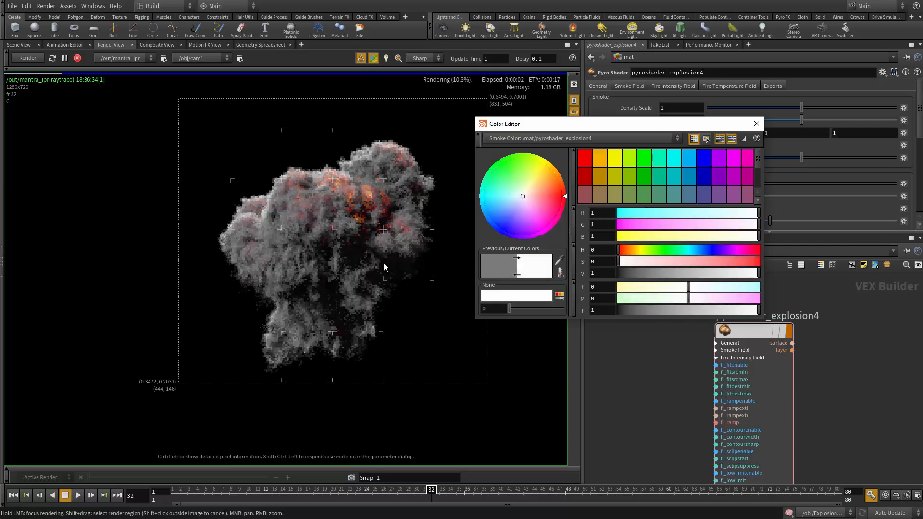
pyautogui.scroll(1, 373, 258)
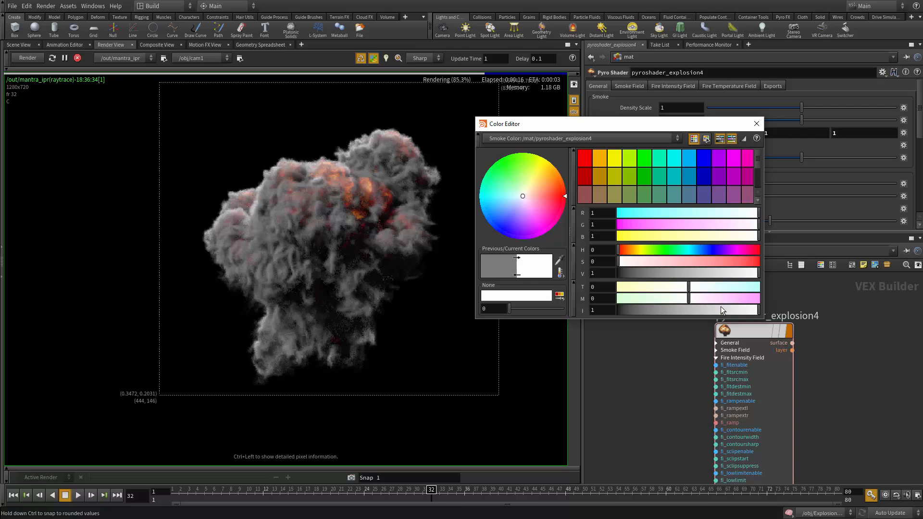
# Step: Try smoke color brightness values of 0.109, 0.048 and 0.939 and compare the renders
pyautogui.click(633, 309)
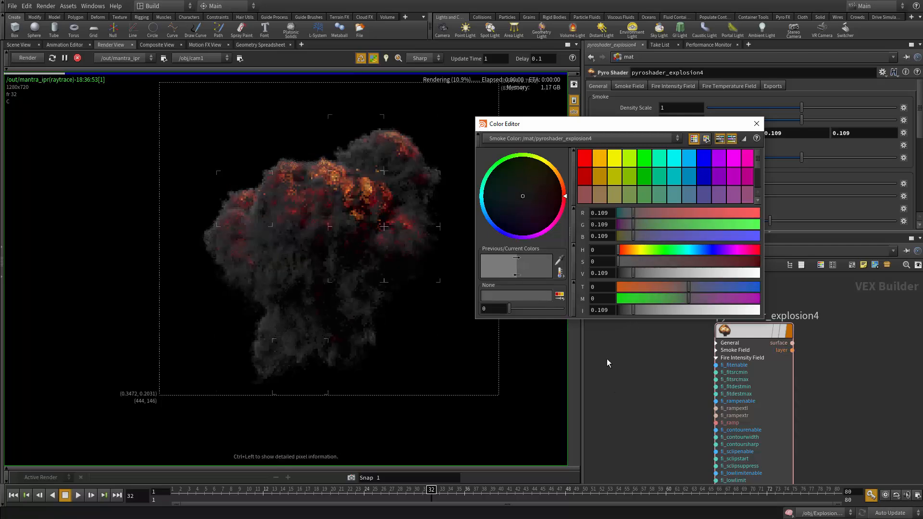
pyautogui.click(626, 310)
pyautogui.click(625, 311)
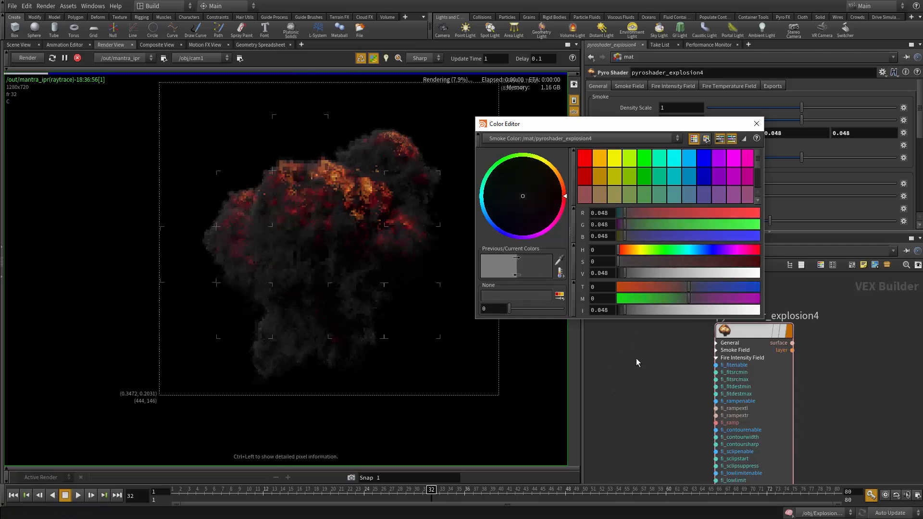
pyautogui.click(750, 310)
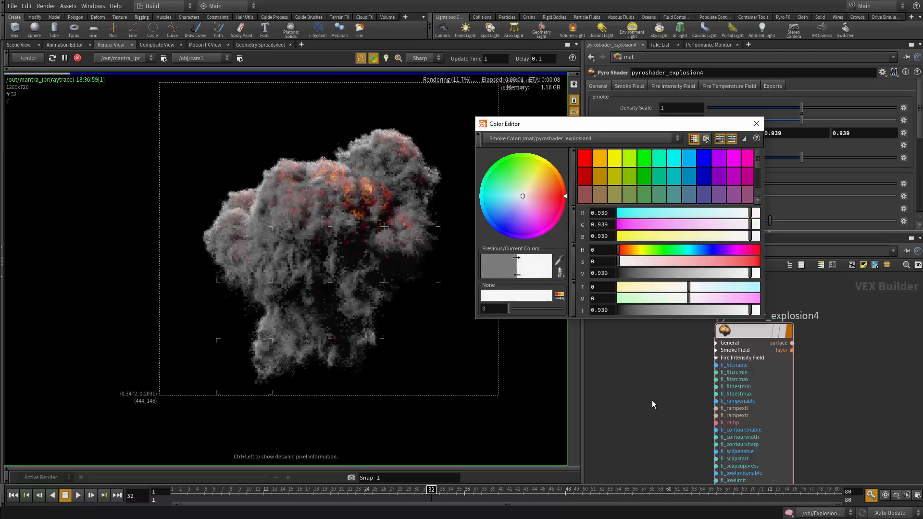
# Step: Set the smoke color to 0.184 grey, close the color editor and inspect the explosion render
pyautogui.click(650, 310)
pyautogui.moveTo(633, 313); pyautogui.dragTo(645, 312)
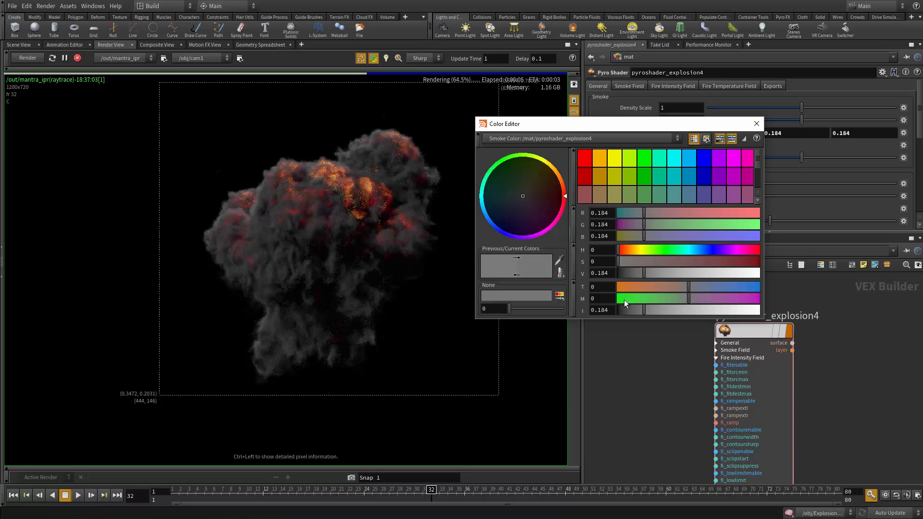
pyautogui.scroll(4, 339, 199)
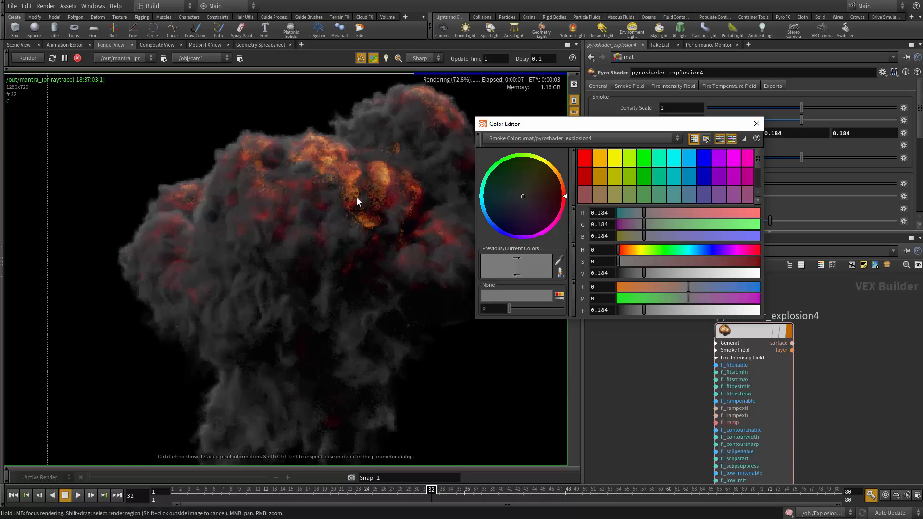
pyautogui.scroll(-8, 357, 197)
pyautogui.scroll(1, 394, 245)
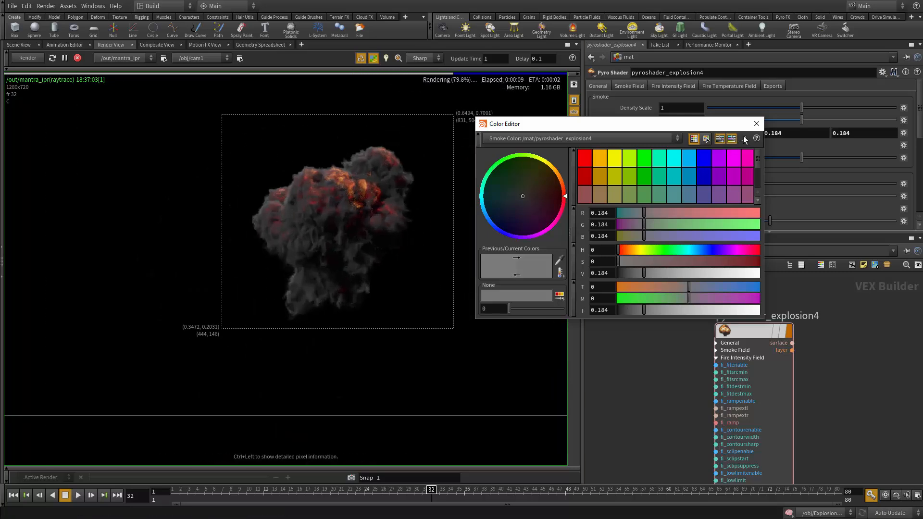
pyautogui.click(757, 124)
pyautogui.scroll(-2, 394, 290)
pyautogui.scroll(3, 379, 263)
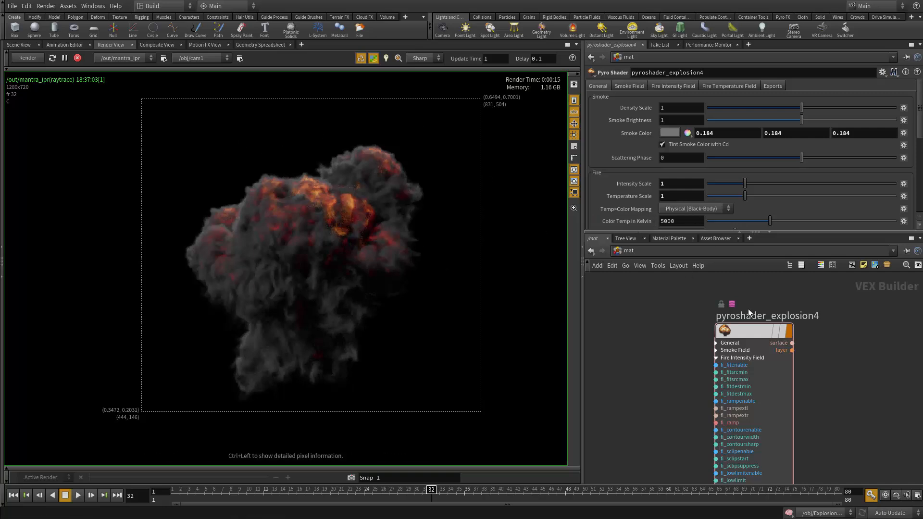
# Step: Set the smoke density scale of the pyro shader to 0.1
pyautogui.moveTo(639, 302); pyautogui.dragTo(633, 331, button='middle')
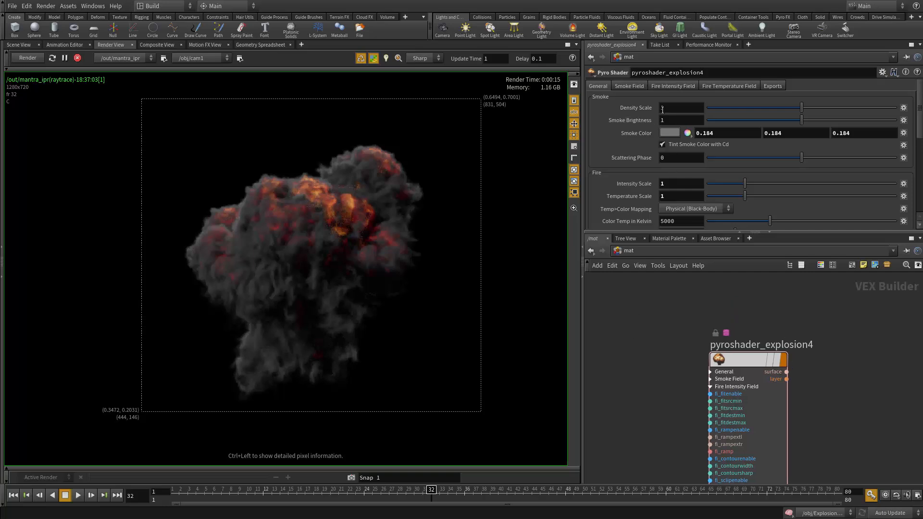
pyautogui.write('0.1')
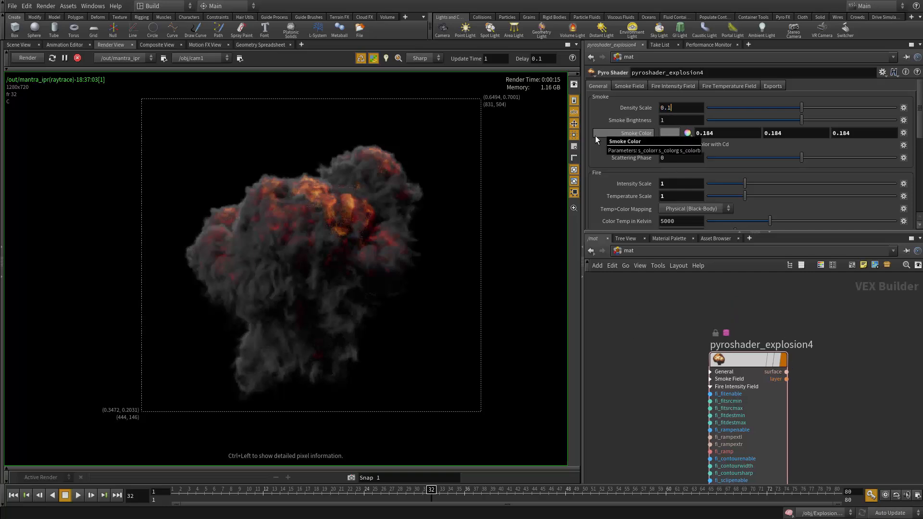
pyautogui.press('Return')
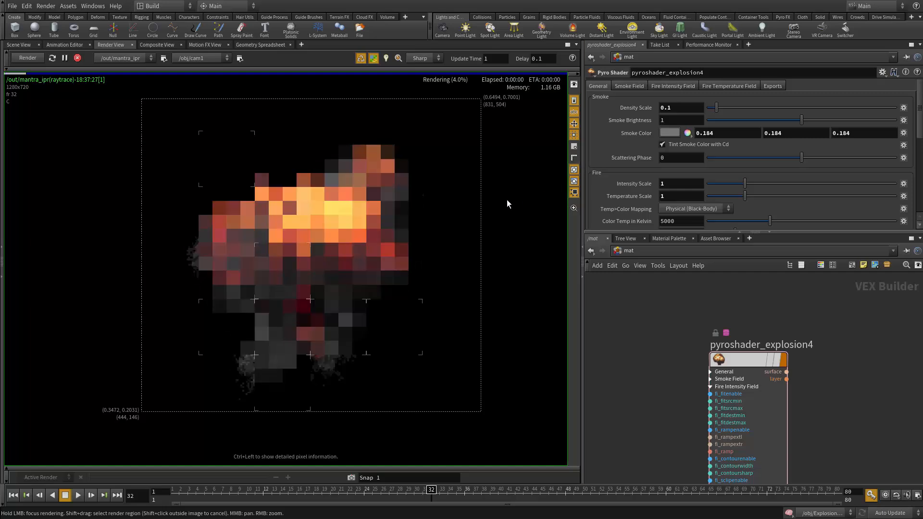
# Step: Set the smoke density scale to 0.5 and check the explosion render
pyautogui.click(679, 109)
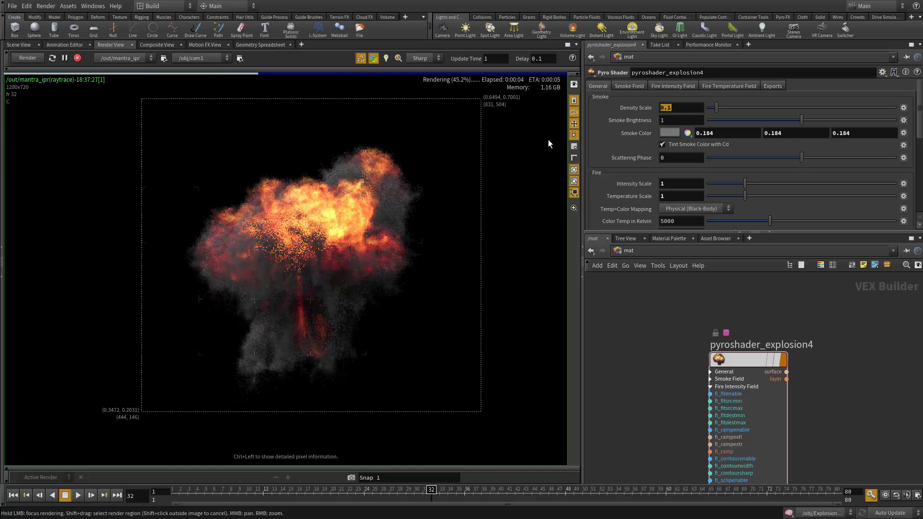
pyautogui.write('0.5')
pyautogui.press('Return')
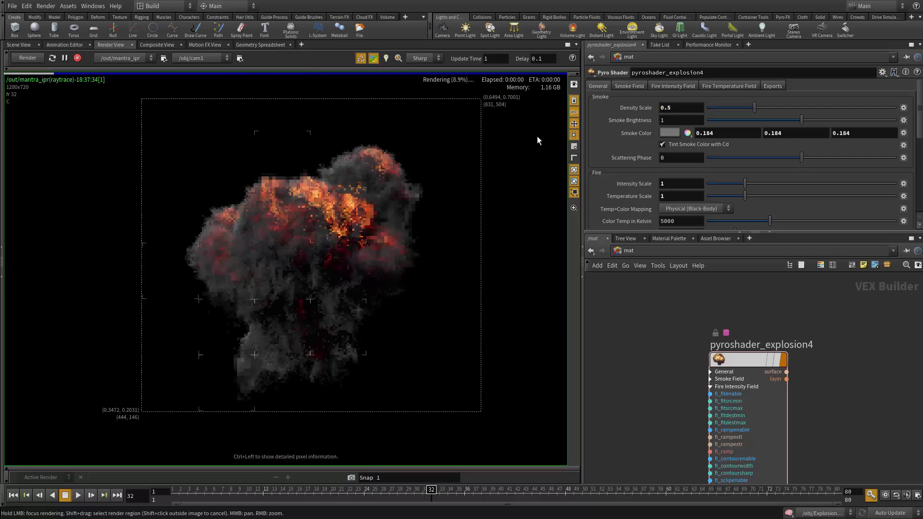
pyautogui.scroll(-1, 369, 246)
pyautogui.scroll(1, 371, 277)
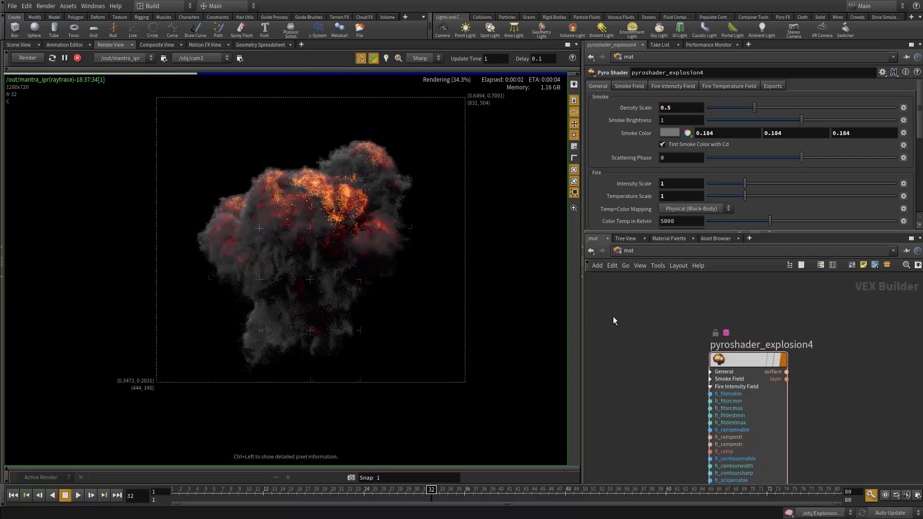
# Step: Go to the object network and add a volume light for the ExplosionSimCache geometry
pyautogui.moveTo(635, 326); pyautogui.dragTo(658, 349, button='middle')
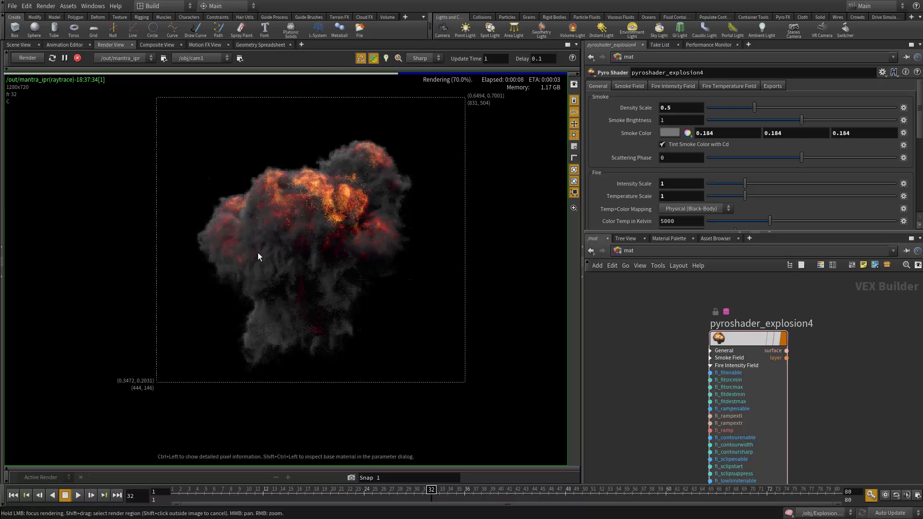
pyautogui.moveTo(663, 306); pyautogui.dragTo(632, 275, button='middle')
pyautogui.click(629, 251)
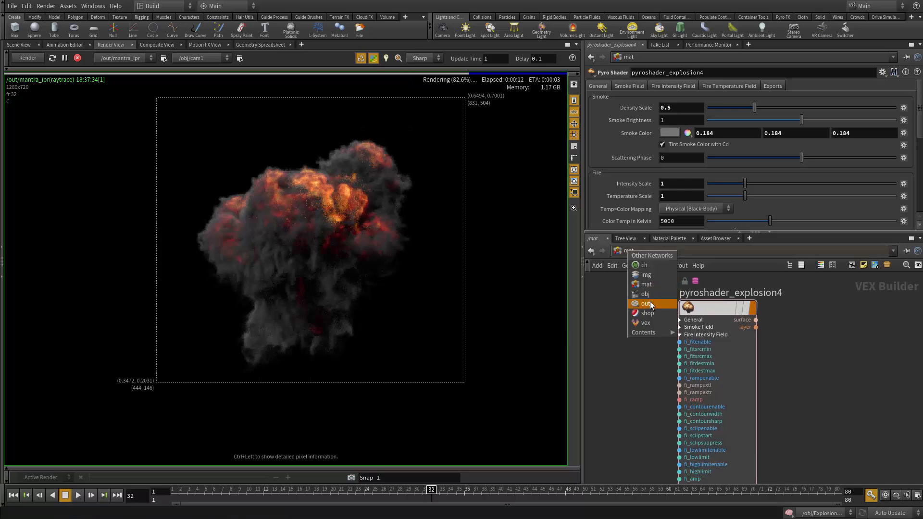
pyautogui.click(646, 294)
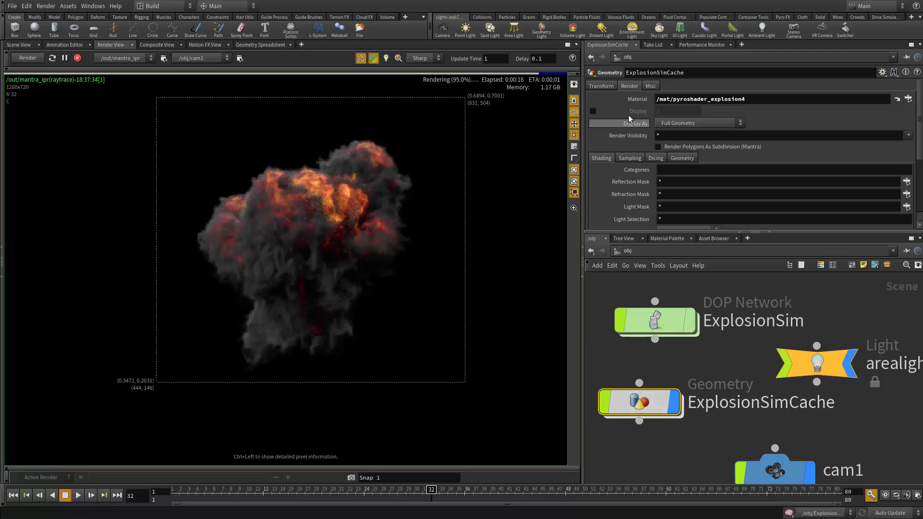
pyautogui.click(573, 30)
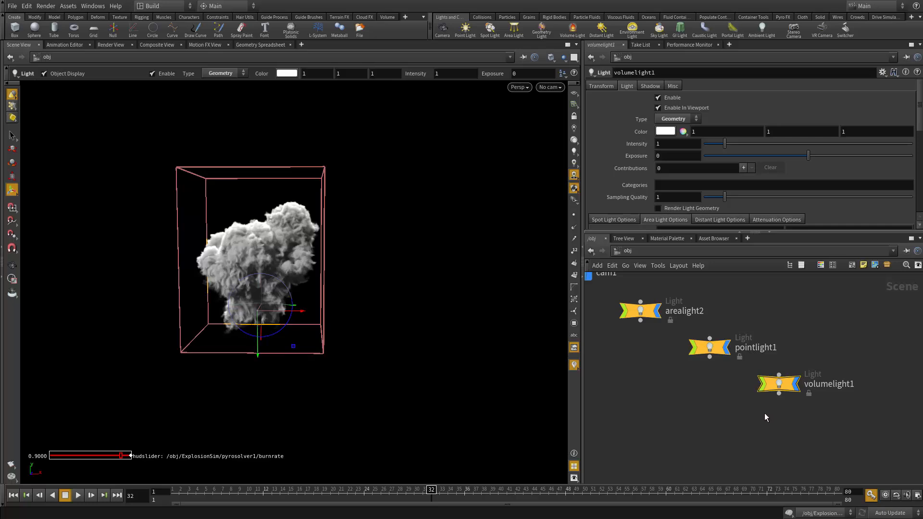
# Step: Examine the explosion render with the new volume light in the scene
pyautogui.moveTo(802, 333); pyautogui.dragTo(803, 358, button='middle')
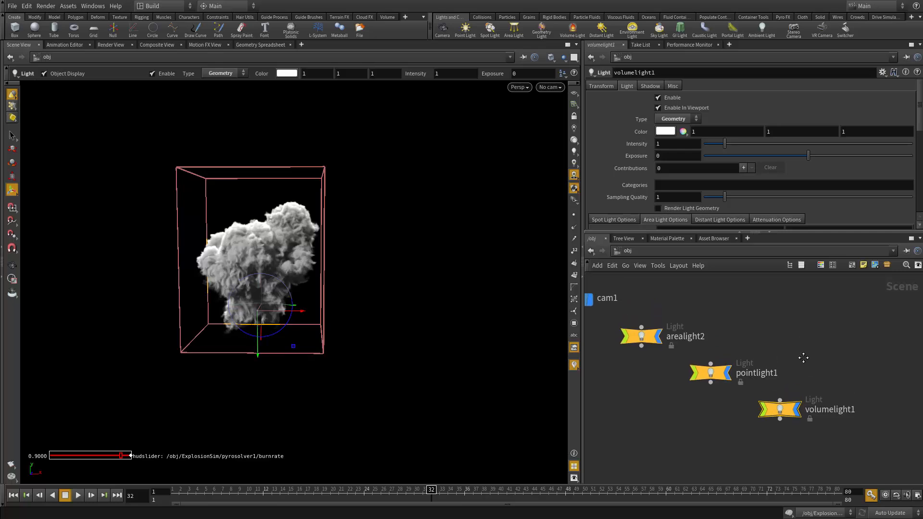
pyautogui.click(113, 45)
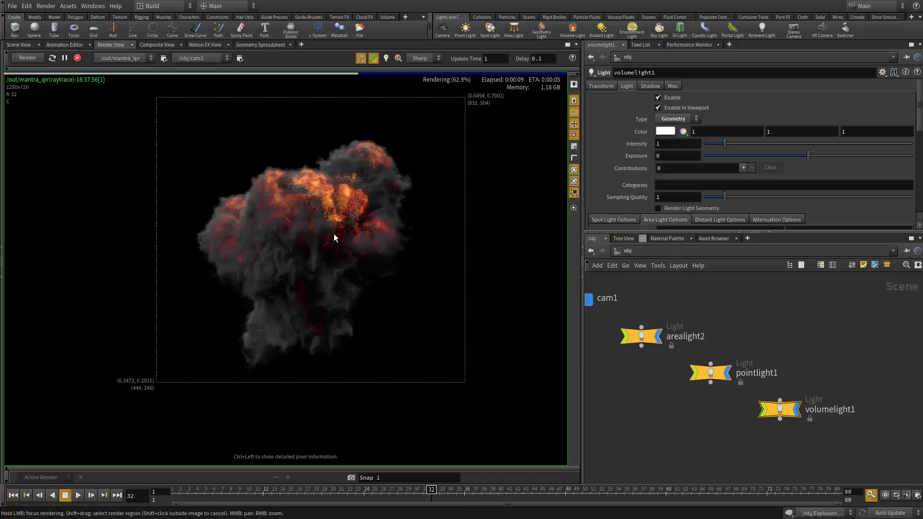
pyautogui.moveTo(737, 428); pyautogui.dragTo(680, 406, button='middle')
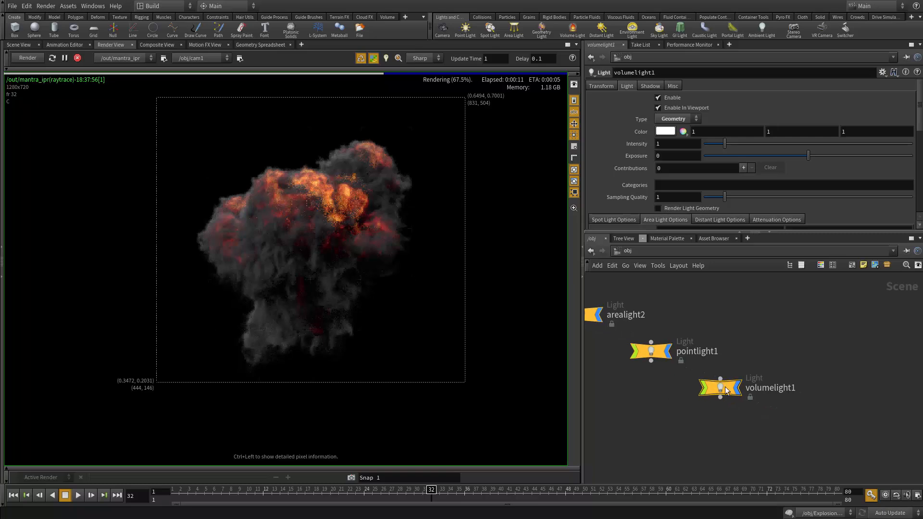
pyautogui.scroll(3, 784, 375)
pyautogui.scroll(2, 784, 374)
pyautogui.moveTo(841, 372); pyautogui.dragTo(611, 432)
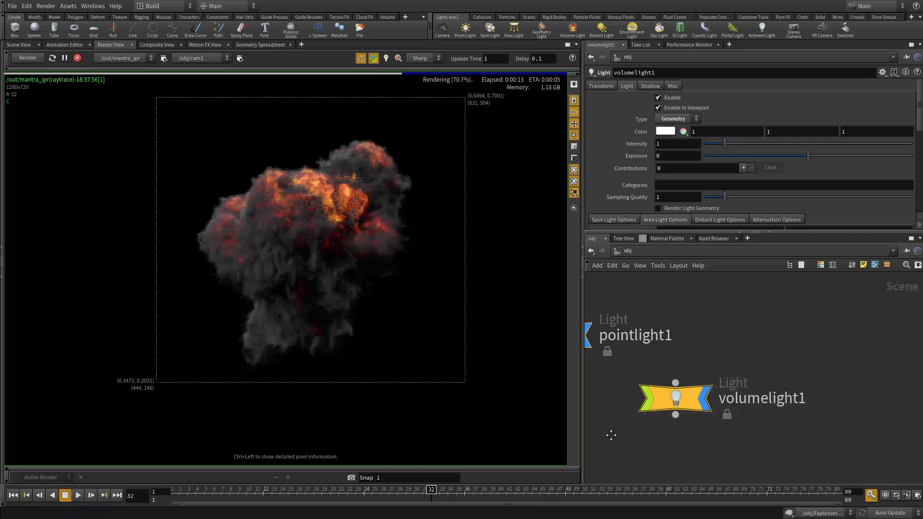
pyautogui.moveTo(611, 435); pyautogui.dragTo(654, 444, button='middle')
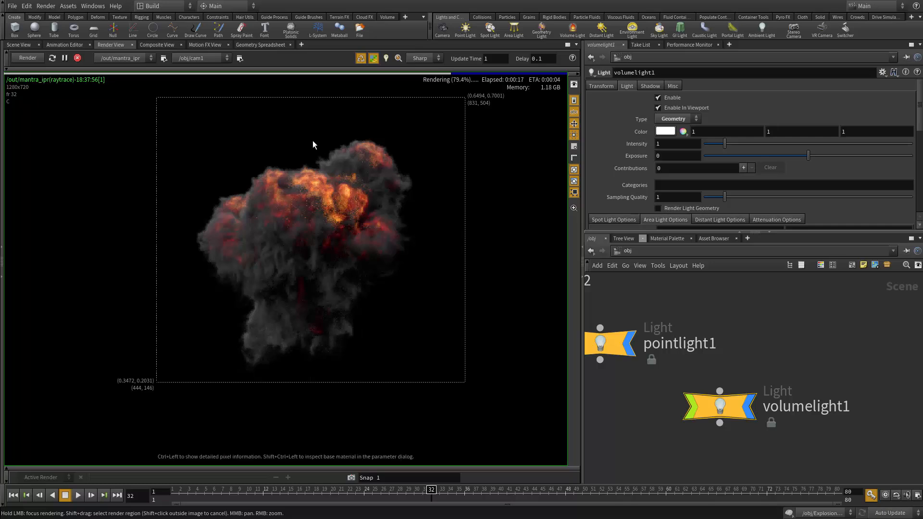
pyautogui.moveTo(851, 355); pyautogui.dragTo(671, 439)
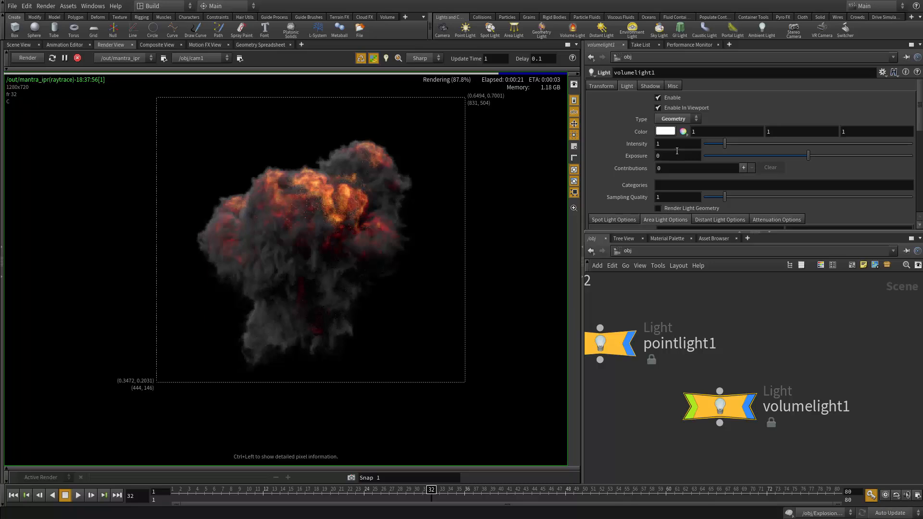
# Step: Set the volume light's exposure to 3
pyautogui.click(677, 154)
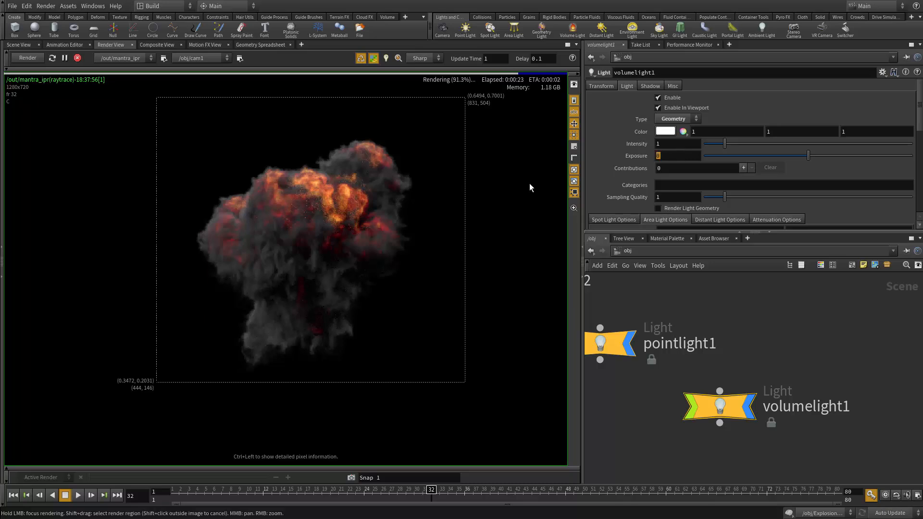
pyautogui.write('3')
pyautogui.press('Return')
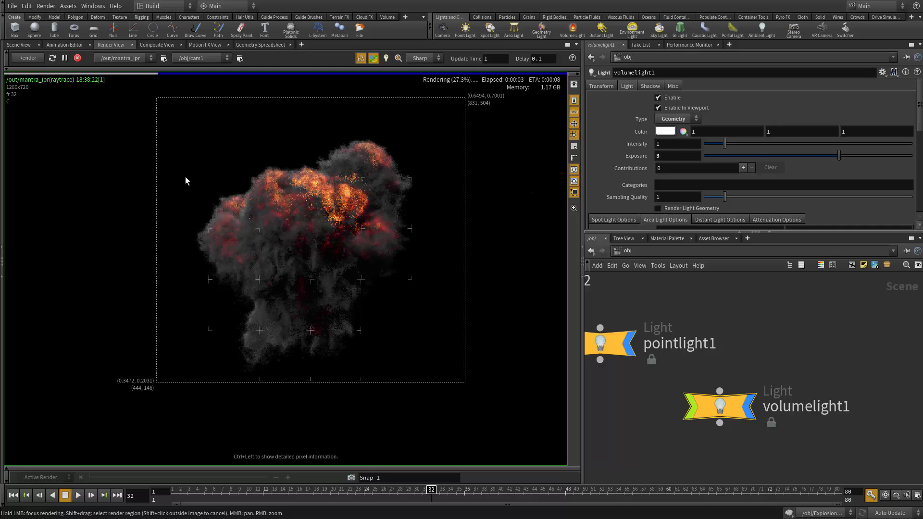
# Step: Set the volume light's exposure to 10
pyautogui.moveTo(670, 156); pyautogui.dragTo(577, 182)
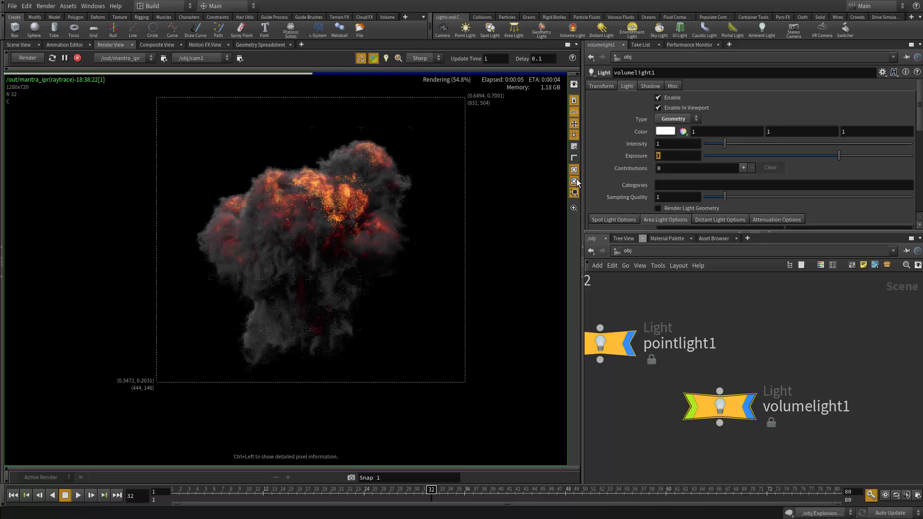
pyautogui.write('10')
pyautogui.press('Return')
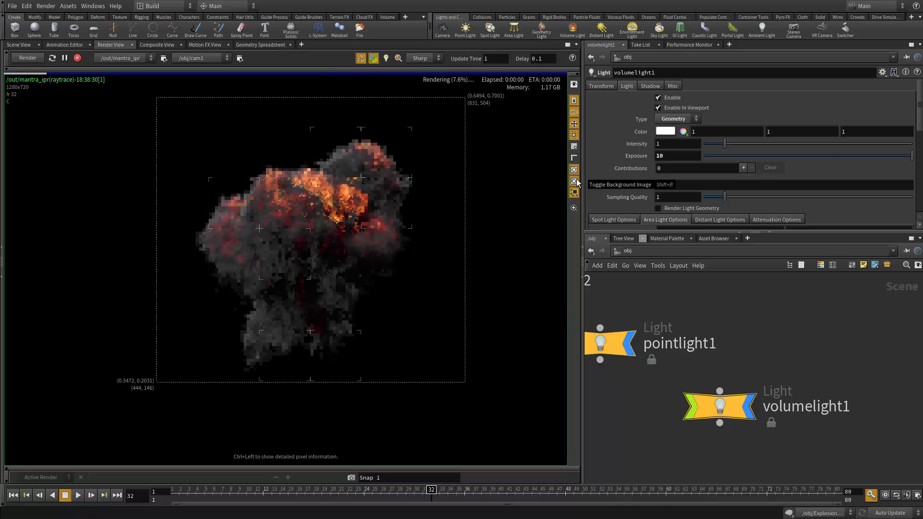
# Step: Examine the effect of the volume light's exposure on the explosion render, from afar and close up
pyautogui.scroll(-5, 406, 226)
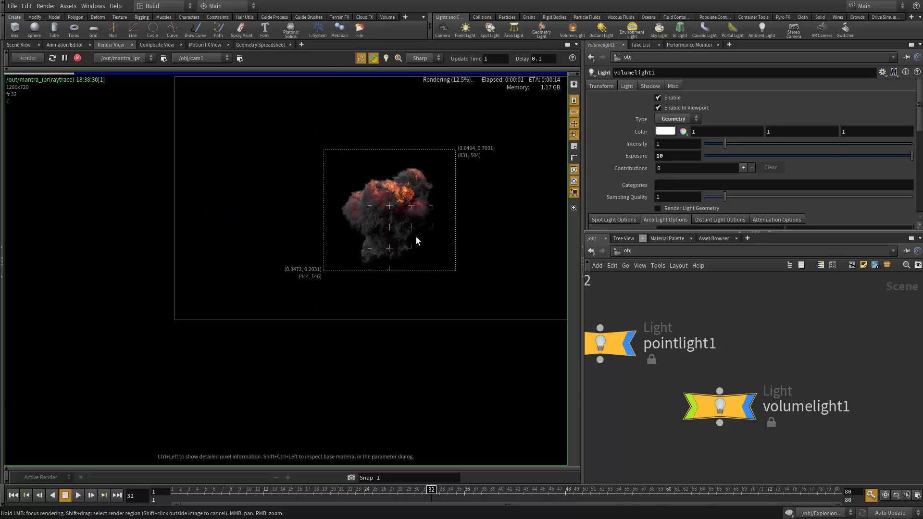
pyautogui.moveTo(416, 241); pyautogui.dragTo(82, 319, button='middle')
pyautogui.moveTo(150, 305); pyautogui.dragTo(505, 284, button='middle')
pyautogui.scroll(3, 388, 260)
pyautogui.scroll(-4, 216, 230)
pyautogui.moveTo(388, 261); pyautogui.dragTo(222, 177, button='middle')
pyautogui.scroll(4, 211, 229)
pyautogui.scroll(2, 223, 177)
pyautogui.moveTo(377, 210); pyautogui.dragTo(342, 201, button='middle')
pyautogui.scroll(2, 341, 201)
pyautogui.moveTo(275, 227); pyautogui.dragTo(305, 233, button='middle')
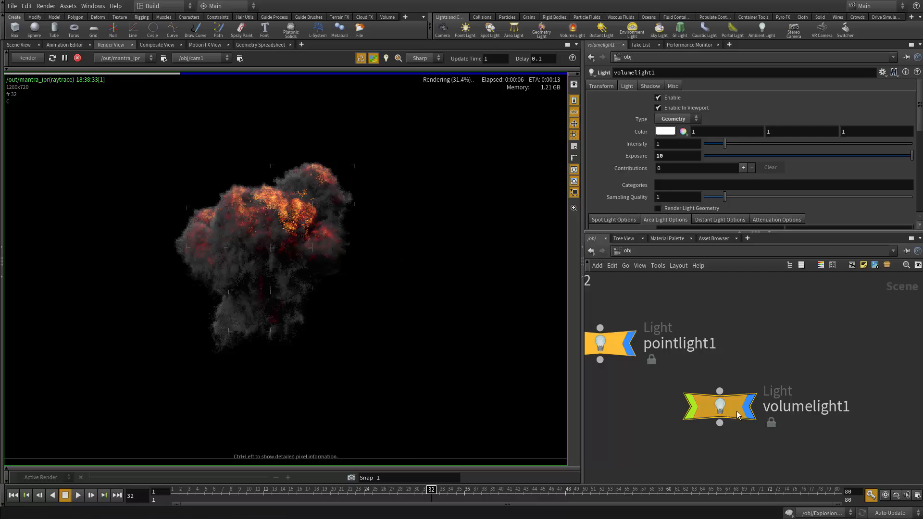
# Step: Save a snapshot of the current explosion render lit by the volume light
pyautogui.scroll(-5, 725, 184)
pyautogui.scroll(-2, 725, 184)
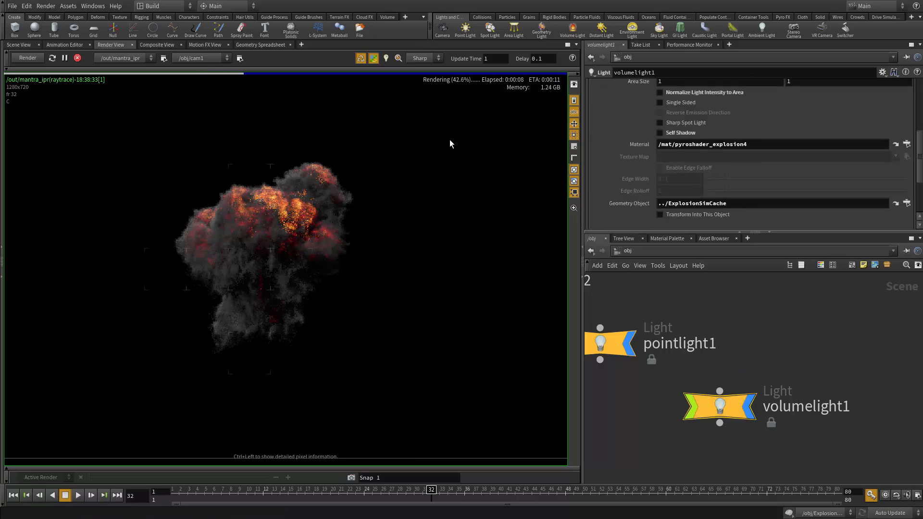
pyautogui.click(351, 478)
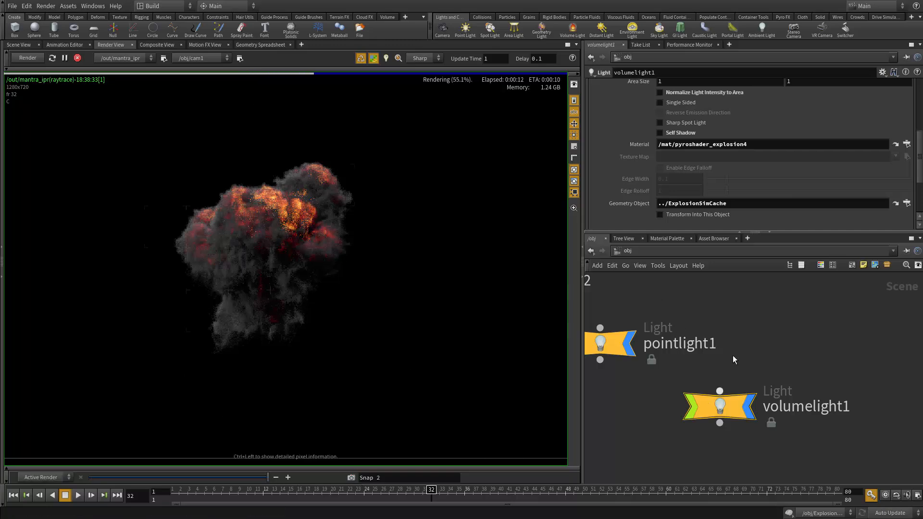
# Step: Disable the volume light, compare the explosion render against the saved snapshot, and re-enable the light
pyautogui.scroll(7, 699, 163)
pyautogui.scroll(5, 667, 130)
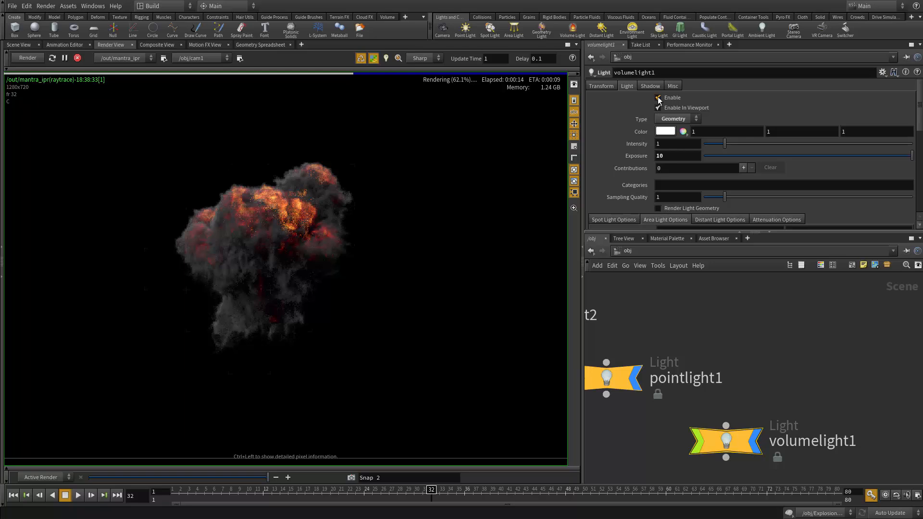
pyautogui.click(658, 97)
pyautogui.scroll(4, 324, 236)
pyautogui.scroll(3, 325, 371)
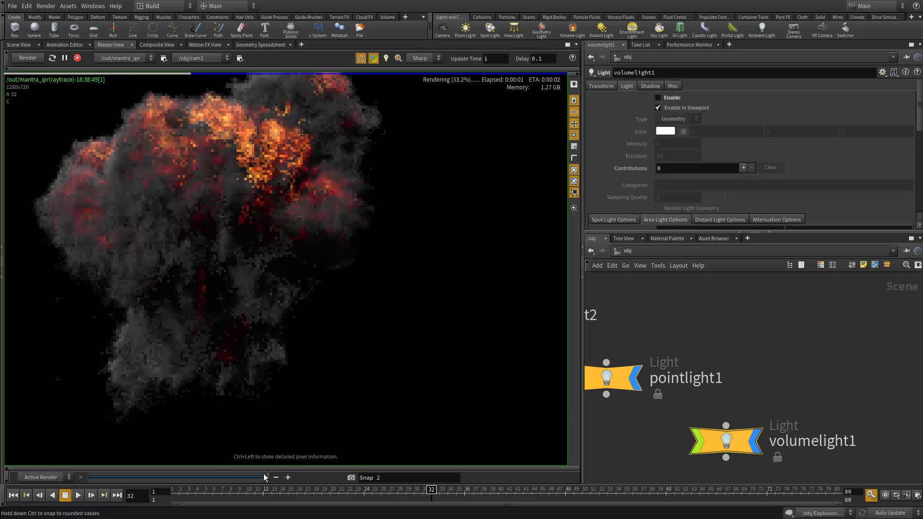
pyautogui.moveTo(268, 477)
pyautogui.mouseDown()
pyautogui.moveTo(82, 457)
pyautogui.moveTo(340, 472)
pyautogui.moveTo(62, 455)
pyautogui.moveTo(354, 476)
pyautogui.moveTo(141, 462)
pyautogui.moveTo(268, 478)
pyautogui.mouseUp()
pyautogui.moveTo(760, 403); pyautogui.dragTo(757, 436, button='middle')
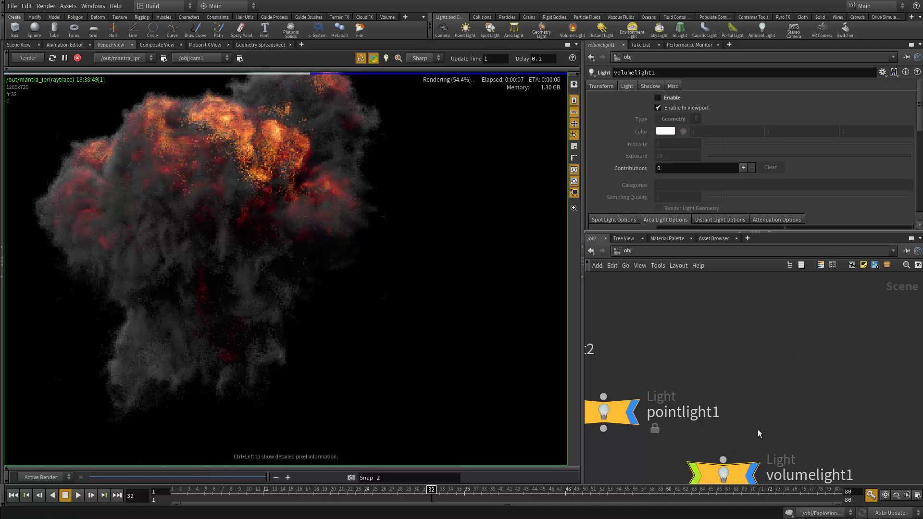
pyautogui.moveTo(739, 348); pyautogui.dragTo(739, 285, button='middle')
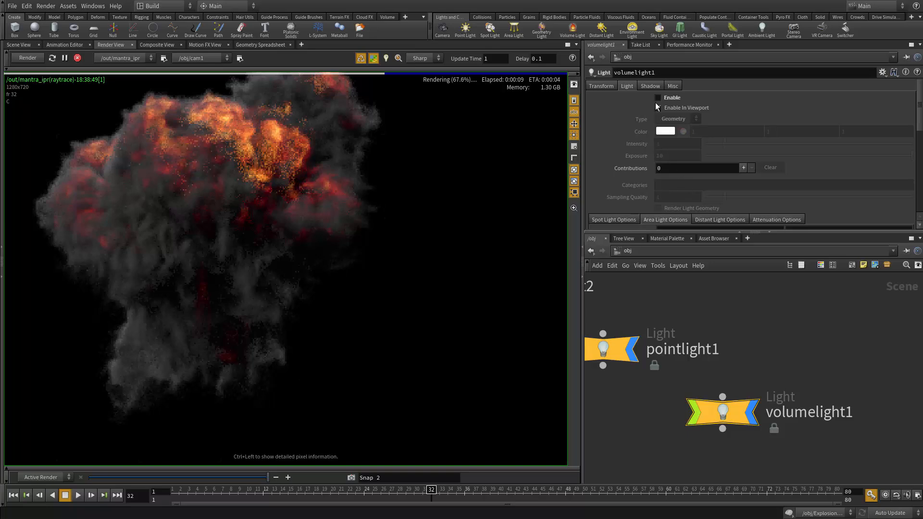
pyautogui.click(658, 98)
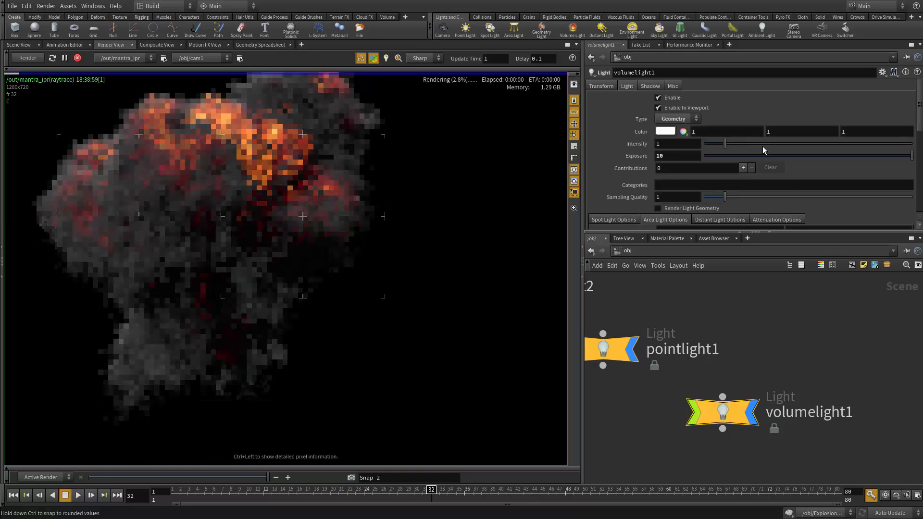
# Step: Examine the volume light's area light options, including its assigned material and geometry object
pyautogui.scroll(-3, 762, 147)
pyautogui.scroll(3, 651, 163)
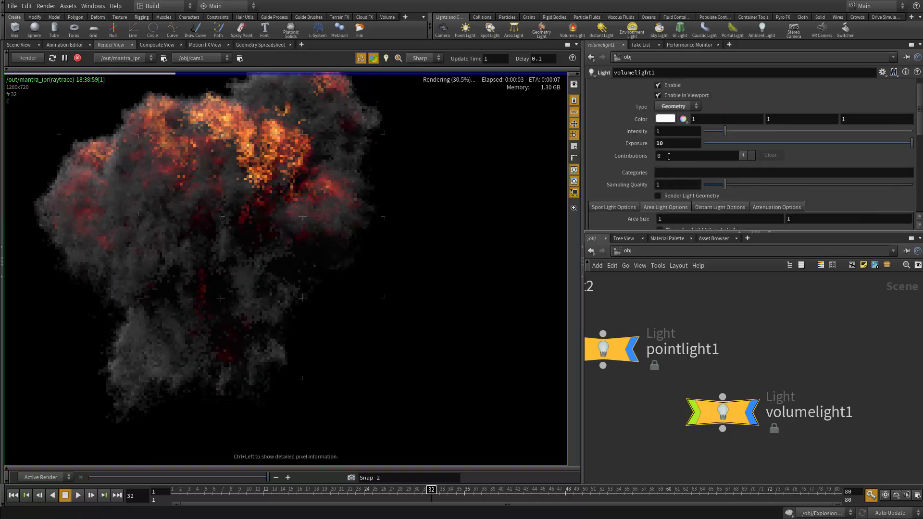
pyautogui.scroll(-5, 673, 154)
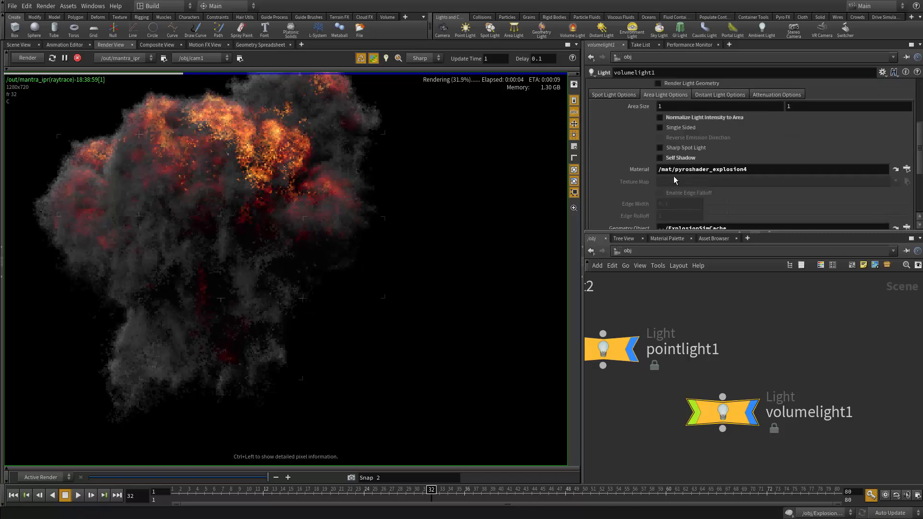
pyautogui.scroll(-2, 744, 175)
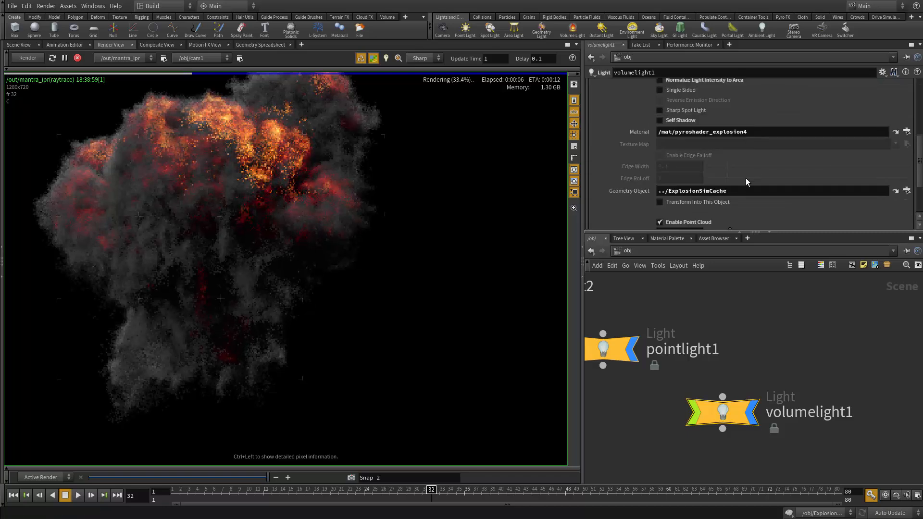
pyautogui.click(753, 134)
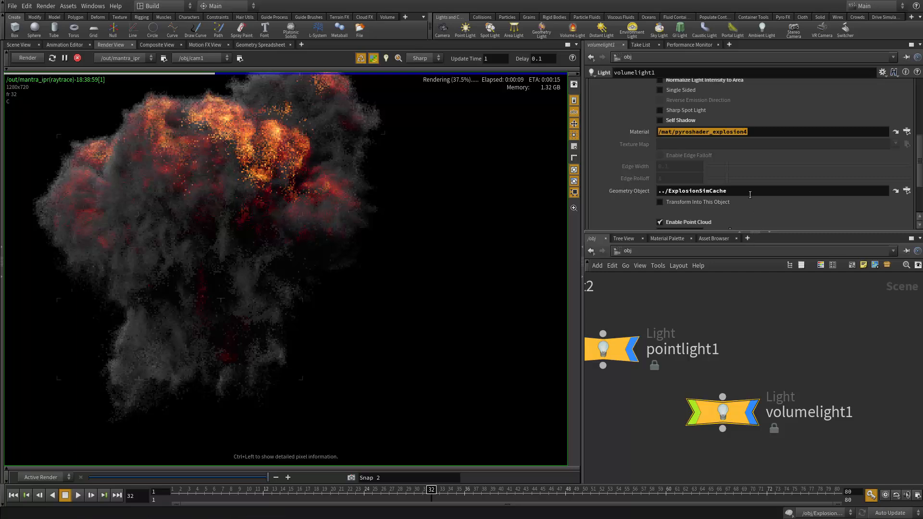
pyautogui.press('Tab')
pyautogui.scroll(4, 734, 186)
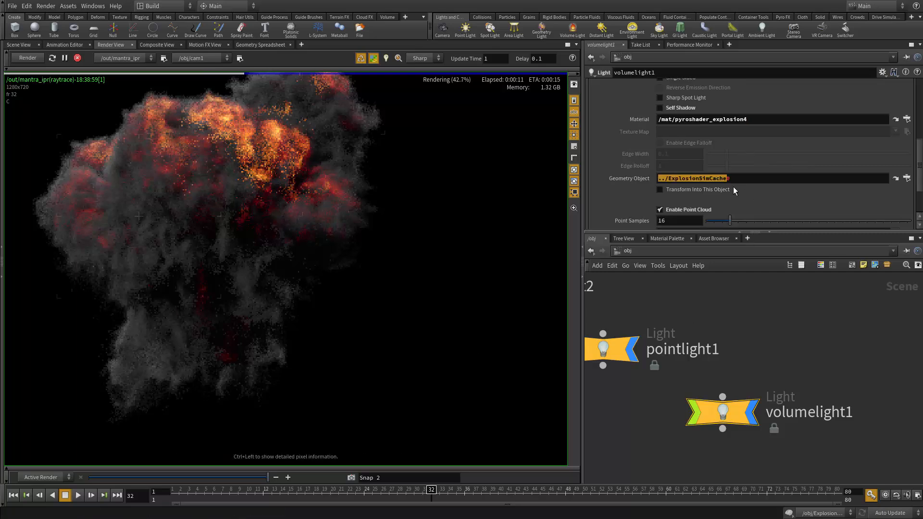
pyautogui.scroll(2, 714, 112)
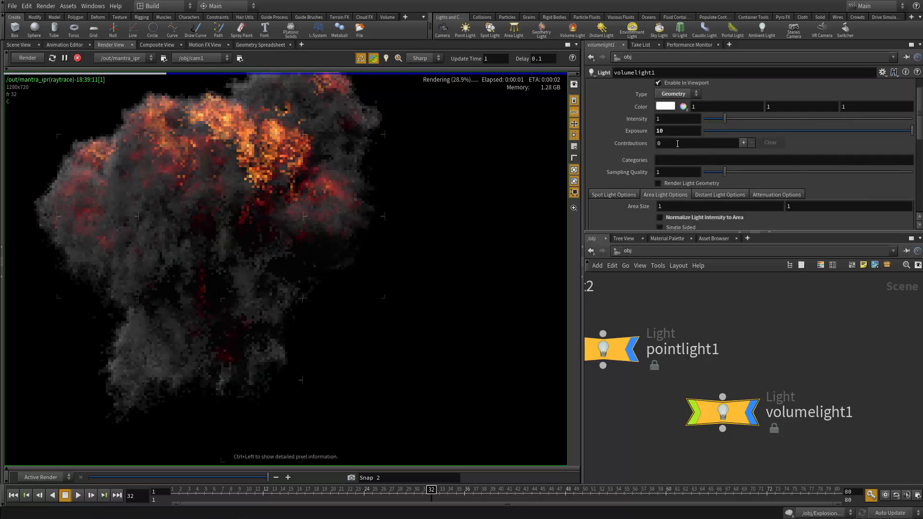
# Step: Set the volume light's exposure to 100 and restart the preview render of the explosion
pyautogui.write('10')
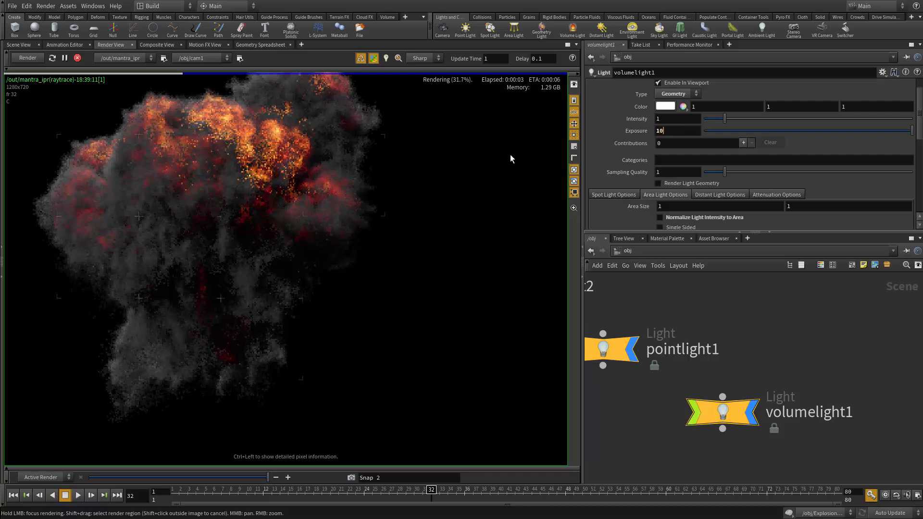
pyautogui.press('Return')
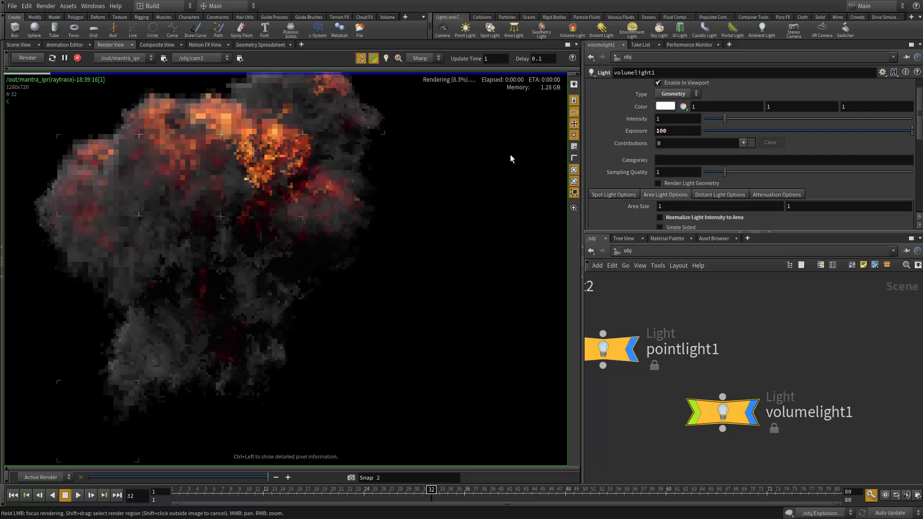
pyautogui.moveTo(307, 208); pyautogui.dragTo(289, 248, button='right')
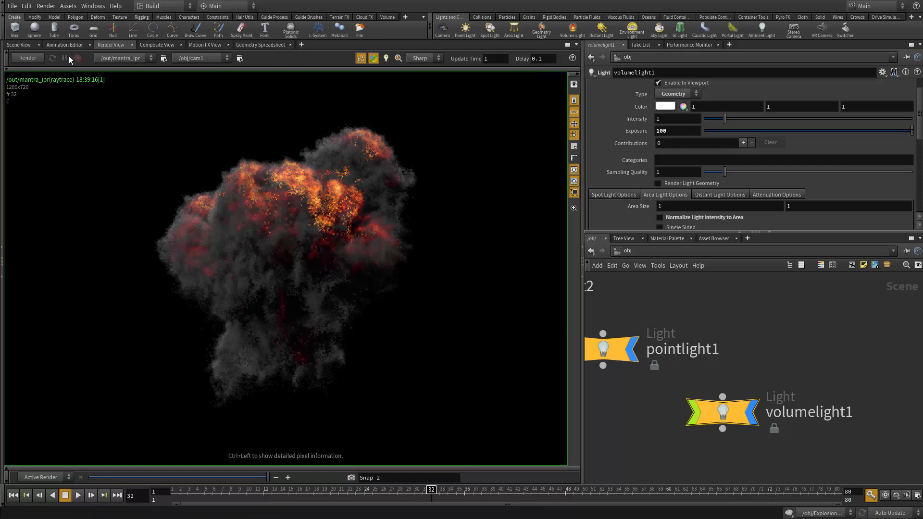
pyautogui.click(19, 45)
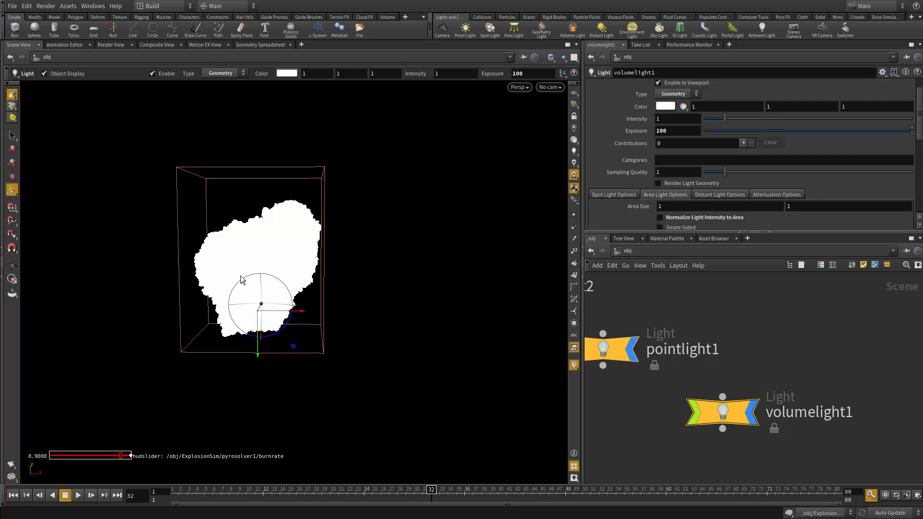
pyautogui.click(104, 45)
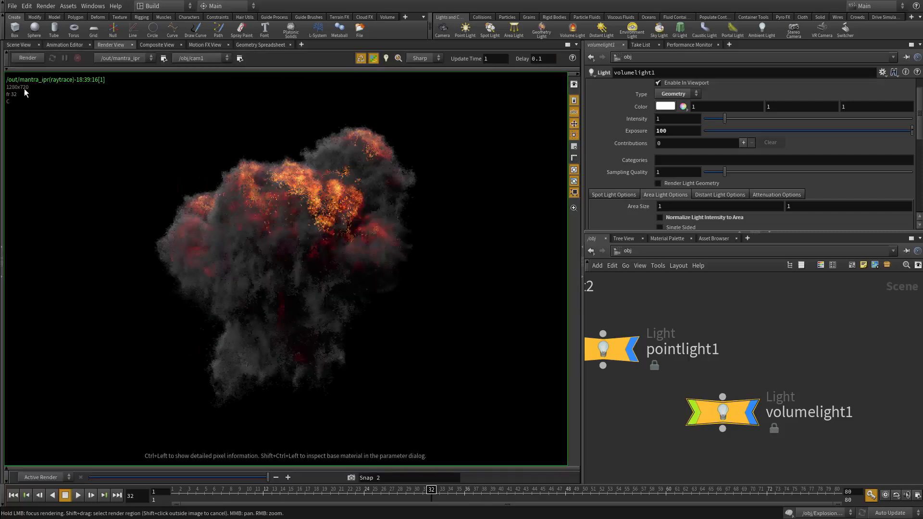
pyautogui.click(27, 59)
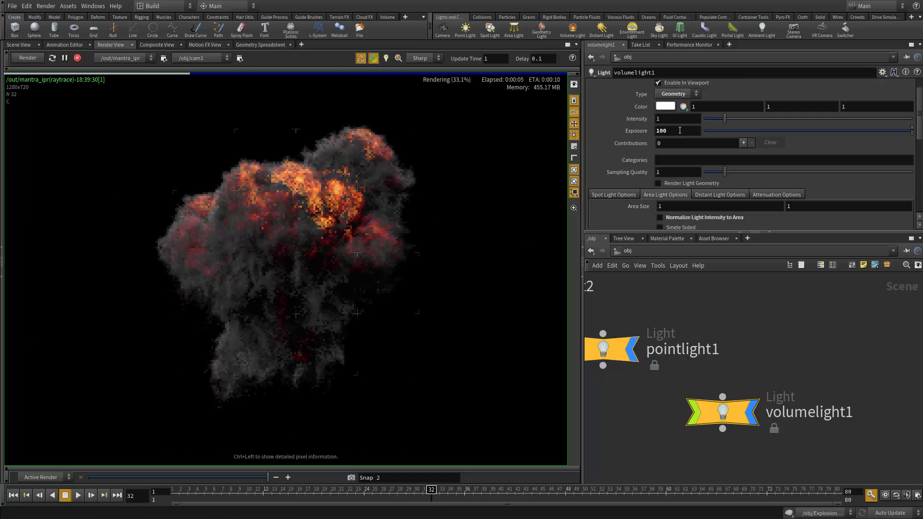
# Step: Set the volume light's exposure to 100.2
pyautogui.moveTo(679, 131); pyautogui.dragTo(517, 125)
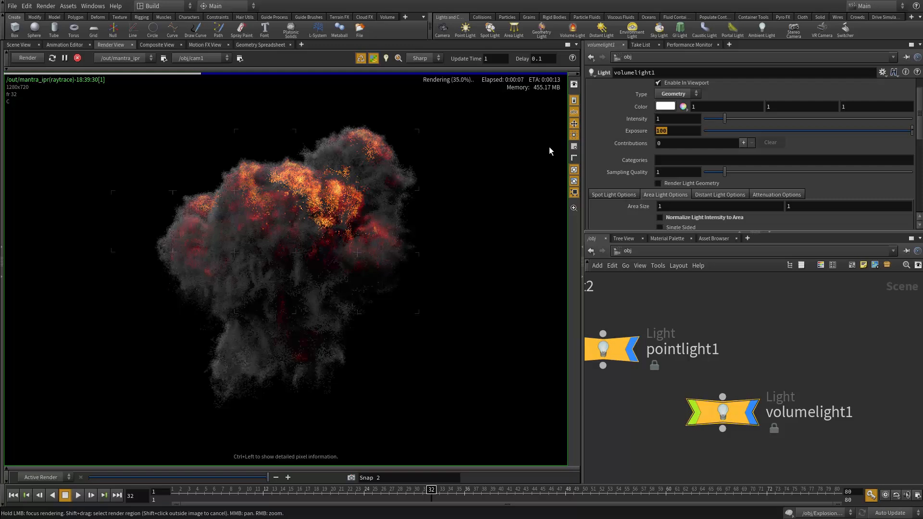
pyautogui.write('100.2')
pyautogui.press('Return')
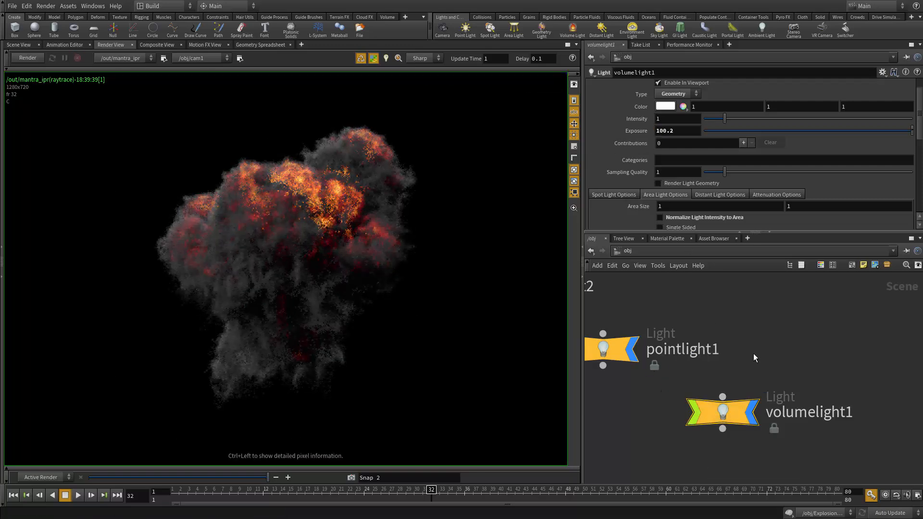
# Step: Delete the existing volume light and create a new volume light from the ExplosionSimCache geometry
pyautogui.moveTo(899, 363); pyautogui.dragTo(705, 447)
pyautogui.press('Delete')
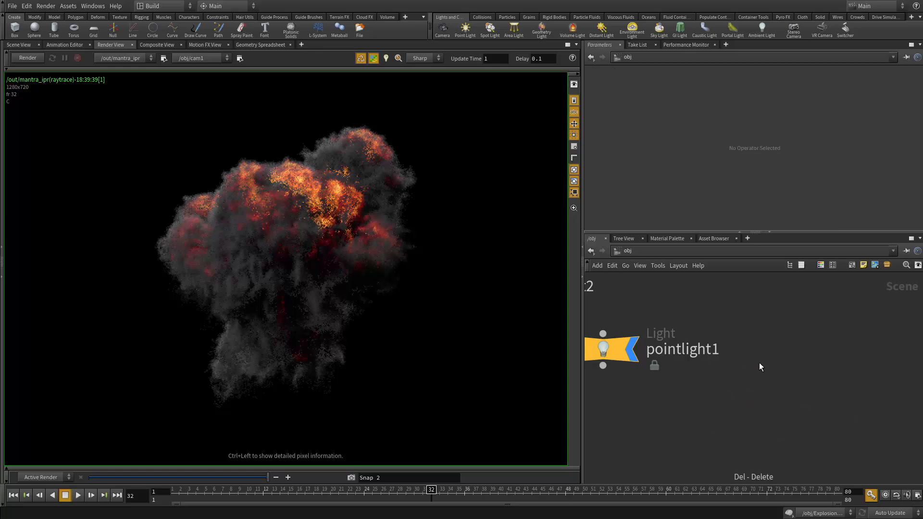
pyautogui.moveTo(760, 367); pyautogui.dragTo(849, 455, button='middle')
pyautogui.moveTo(588, 280); pyautogui.dragTo(782, 382, button='middle')
pyautogui.moveTo(587, 369); pyautogui.dragTo(699, 388, button='middle')
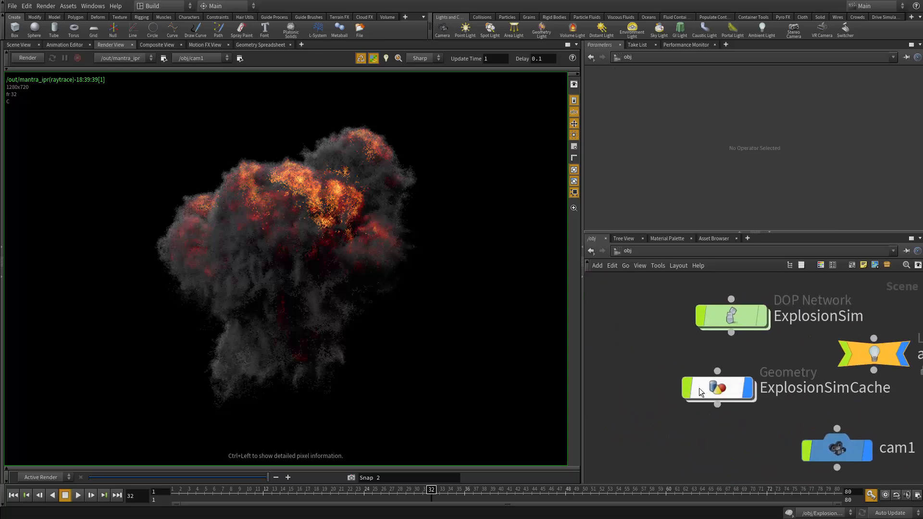
pyautogui.click(701, 387)
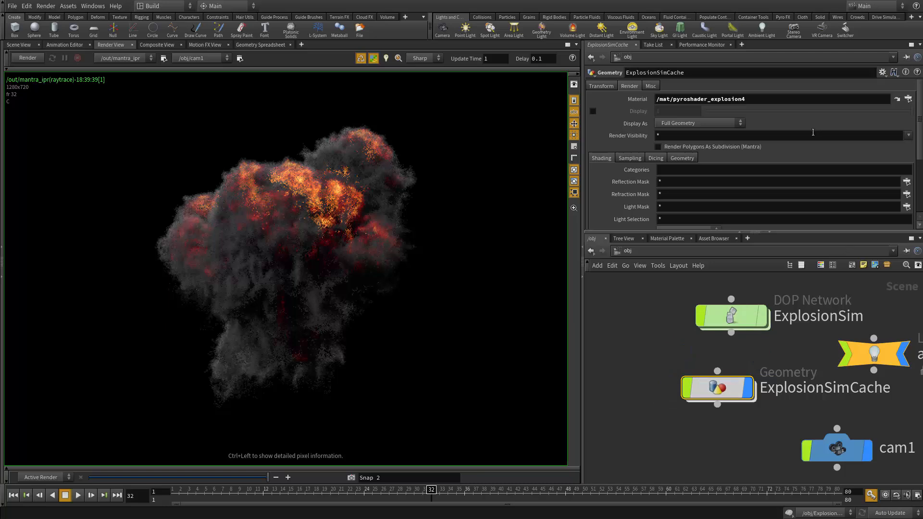
pyautogui.scroll(-4, 812, 133)
pyautogui.scroll(4, 810, 134)
pyautogui.scroll(-4, 726, 210)
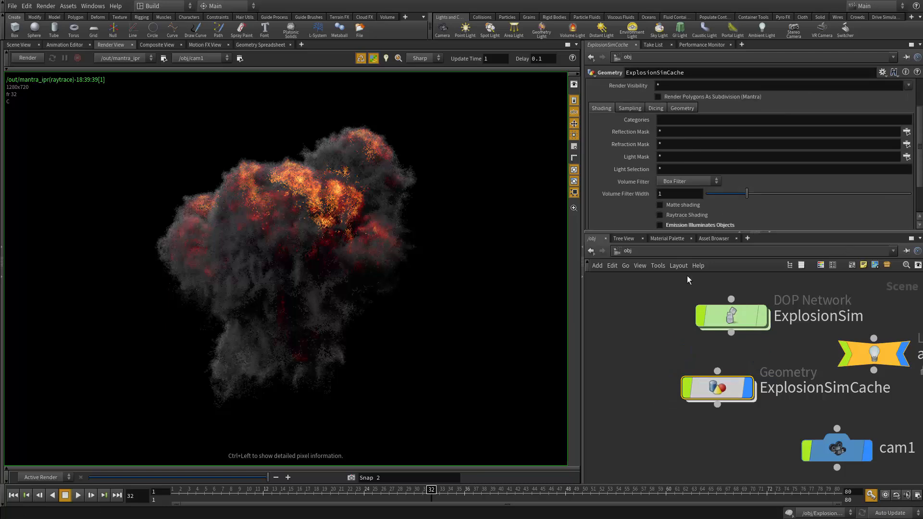
pyautogui.click(577, 30)
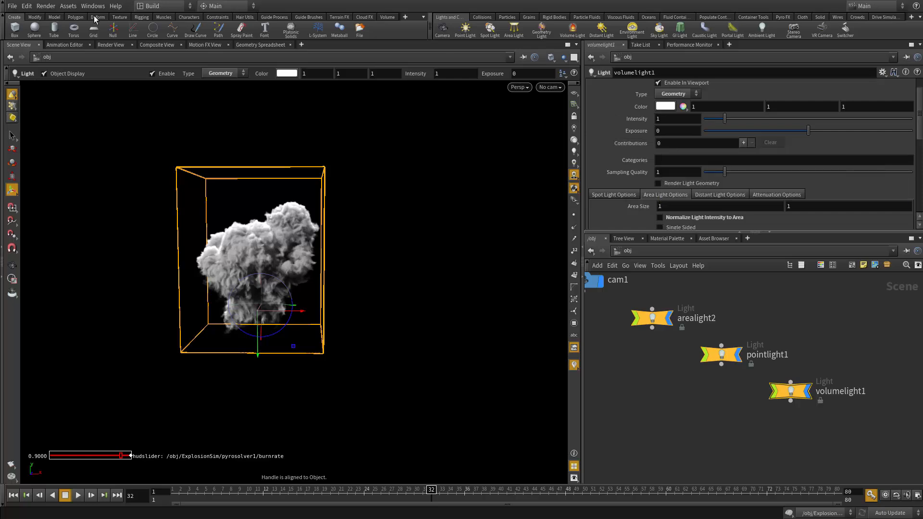
# Step: Render the explosion with the new volume light and set the light's exposure to 10
pyautogui.click(107, 46)
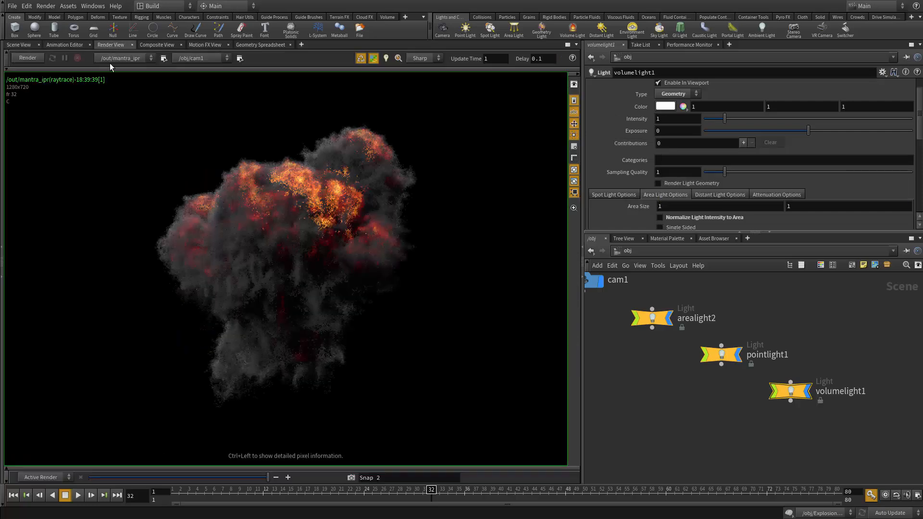
pyautogui.click(28, 59)
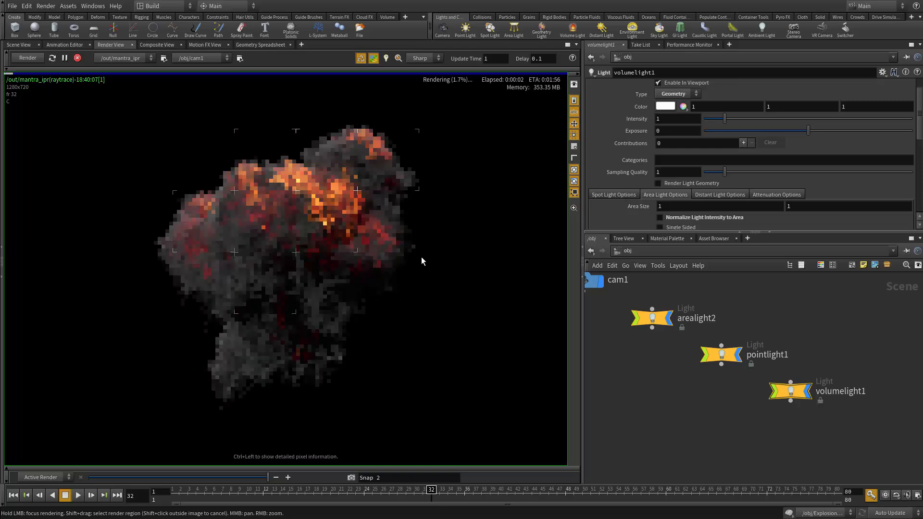
pyautogui.click(669, 142)
pyautogui.click(675, 132)
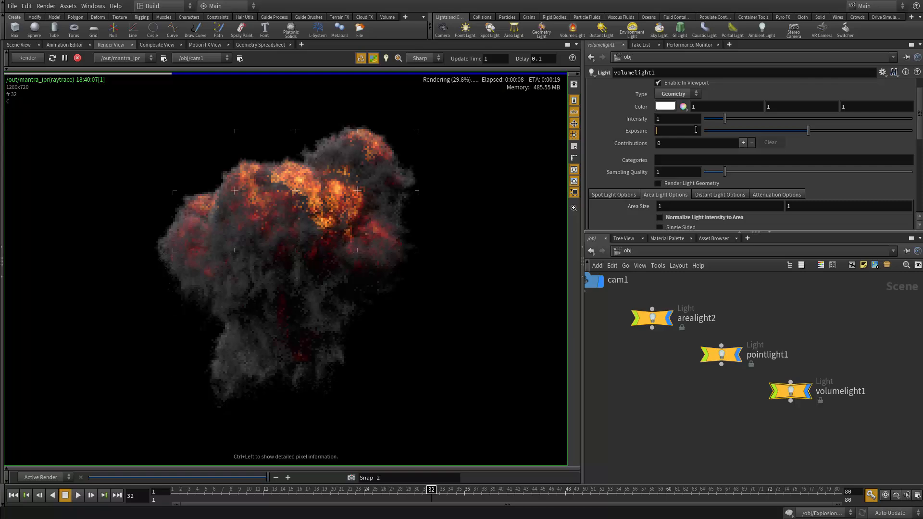
pyautogui.write('10')
pyautogui.press('Return')
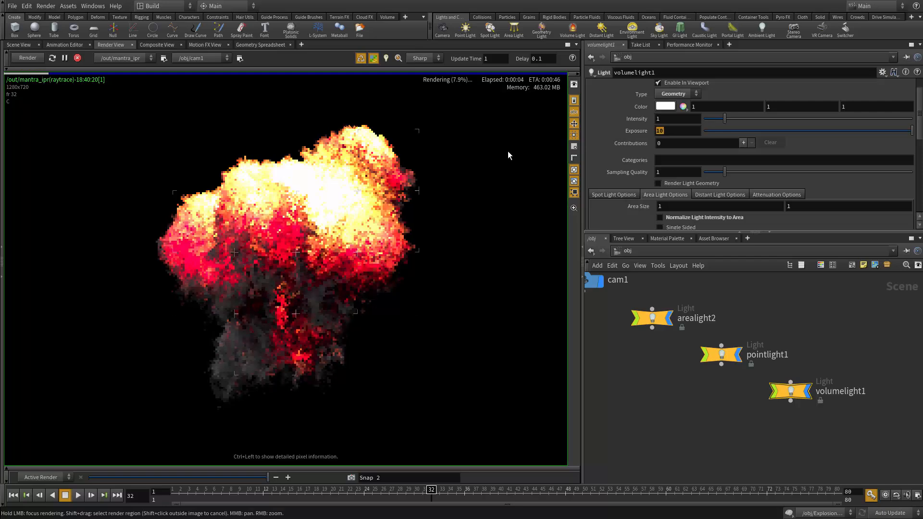
# Step: Set the new volume light's exposure to 2 and compare the explosion render with the saved snapshot
pyautogui.write('2')
pyautogui.press('Return')
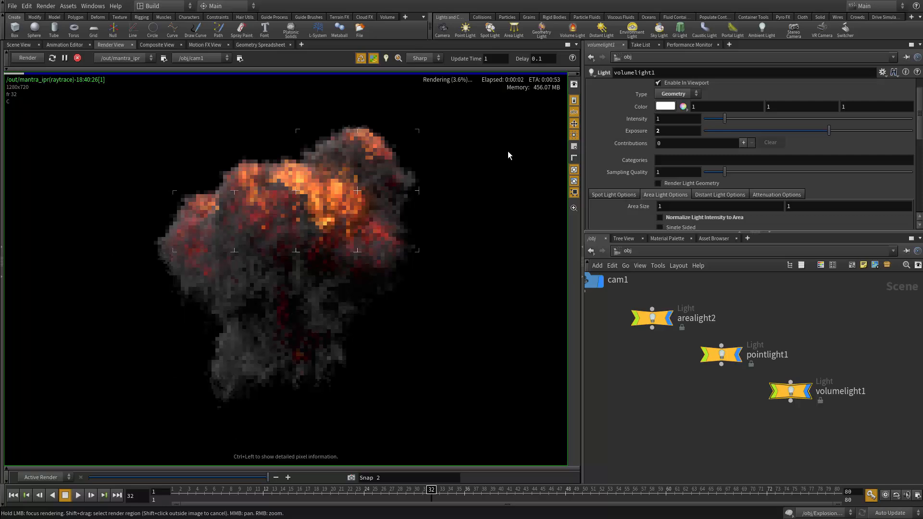
pyautogui.scroll(2, 285, 257)
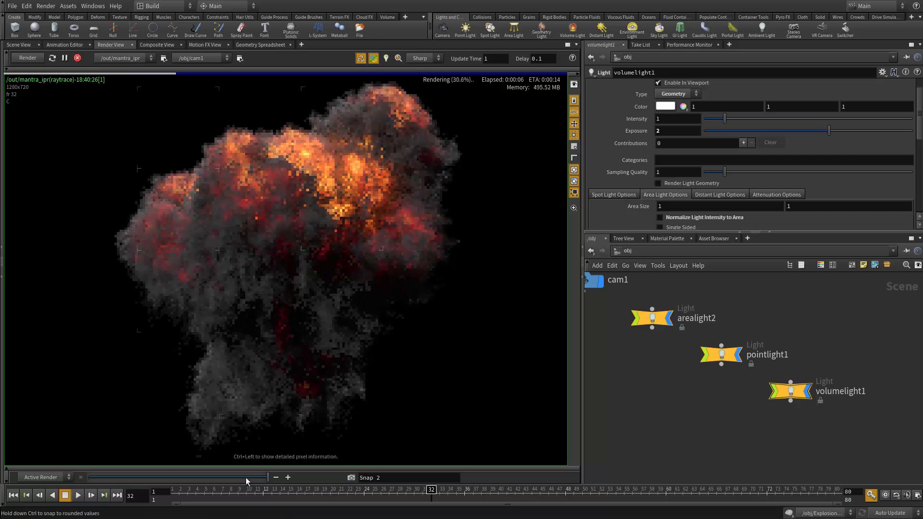
pyautogui.moveTo(245, 480); pyautogui.dragTo(242, 411)
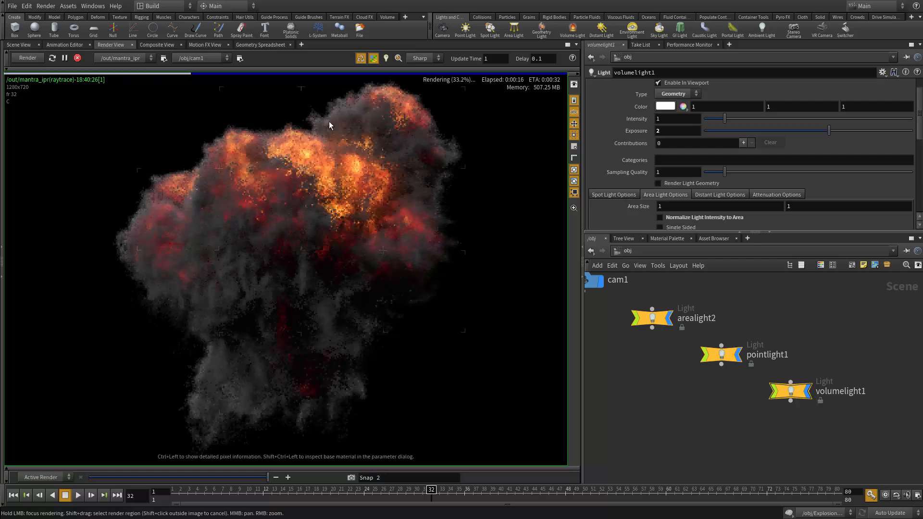
pyautogui.moveTo(268, 477); pyautogui.dragTo(173, 480)
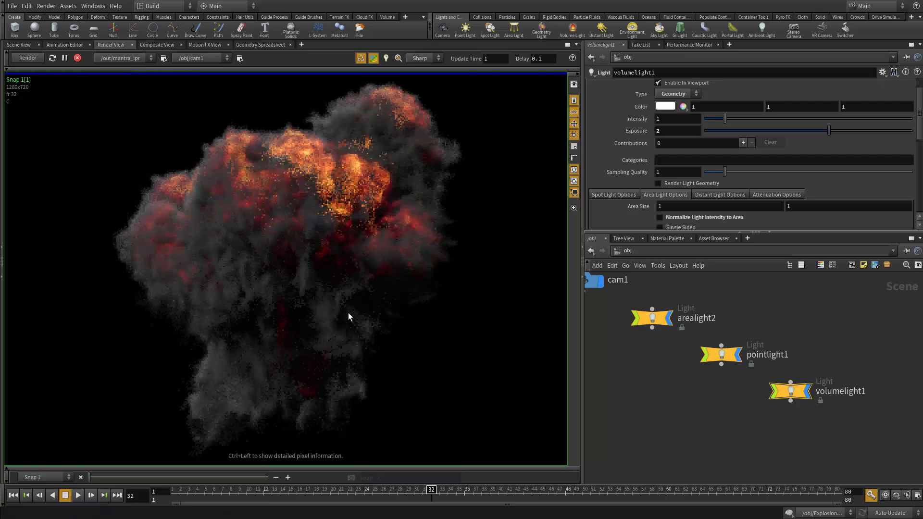
pyautogui.moveTo(240, 473); pyautogui.dragTo(322, 476)
pyautogui.scroll(-10, 423, 193)
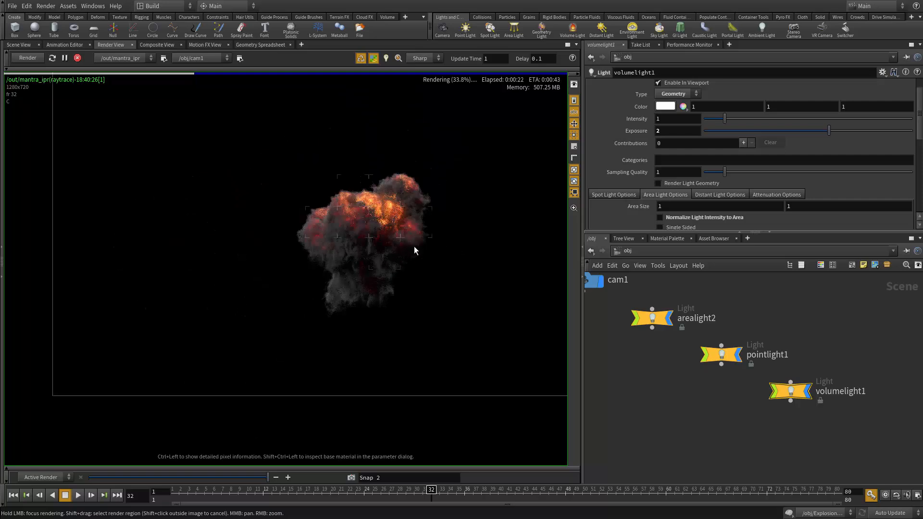
# Step: Examine the fire and smoke detail of the explosion in the preview render, up close and as a whole
pyautogui.scroll(4, 414, 244)
pyautogui.scroll(-7, 404, 178)
pyautogui.scroll(7, 376, 212)
pyautogui.moveTo(376, 204); pyautogui.dragTo(334, 263, button='middle')
pyautogui.scroll(1, 299, 274)
pyautogui.scroll(1, 299, 276)
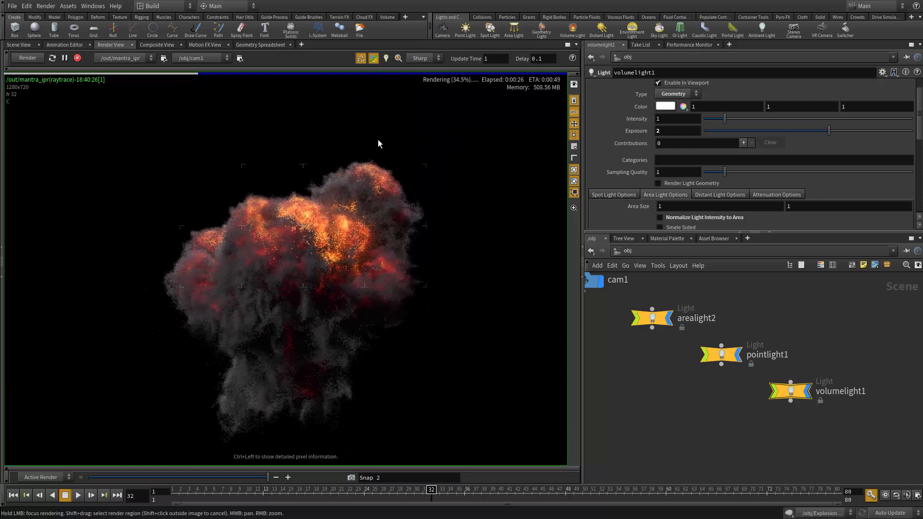
pyautogui.moveTo(337, 308); pyautogui.dragTo(325, 310, button='middle')
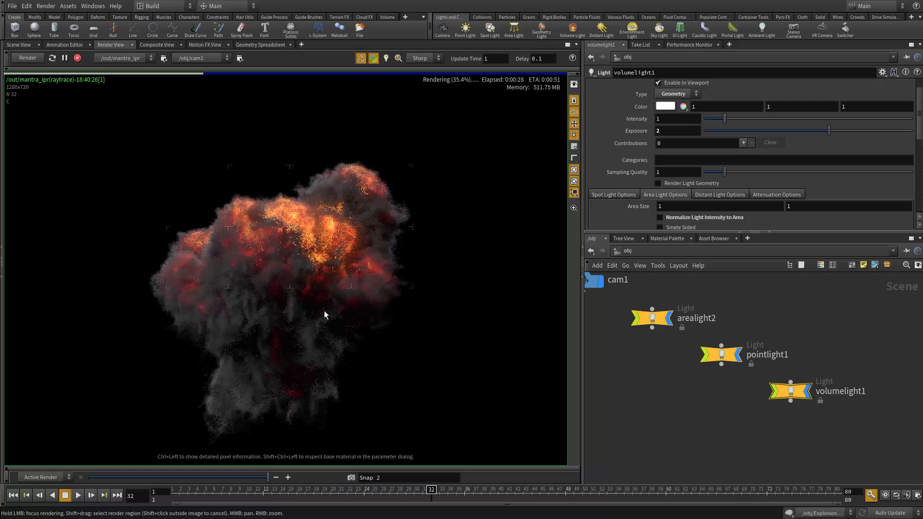
pyautogui.scroll(-1, 380, 353)
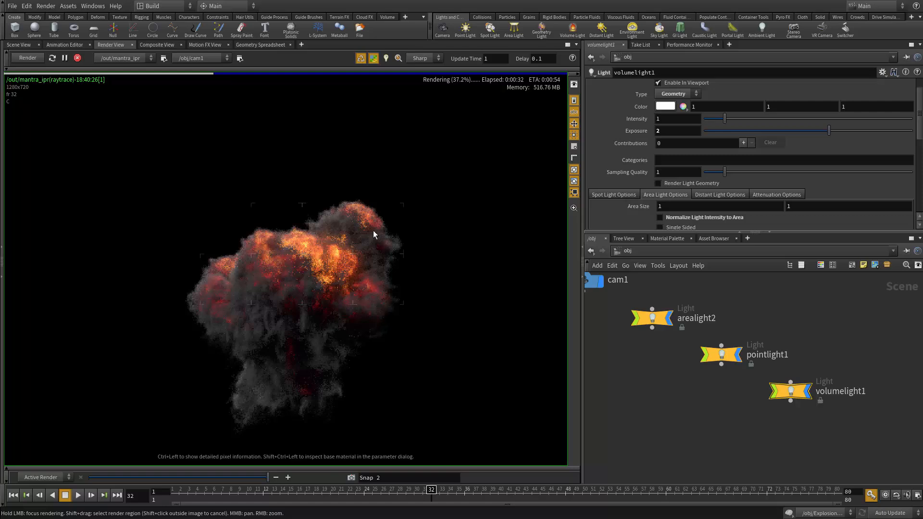
pyautogui.moveTo(389, 268); pyautogui.dragTo(407, 293, button='right')
pyautogui.moveTo(407, 294); pyautogui.dragTo(398, 349, button='middle')
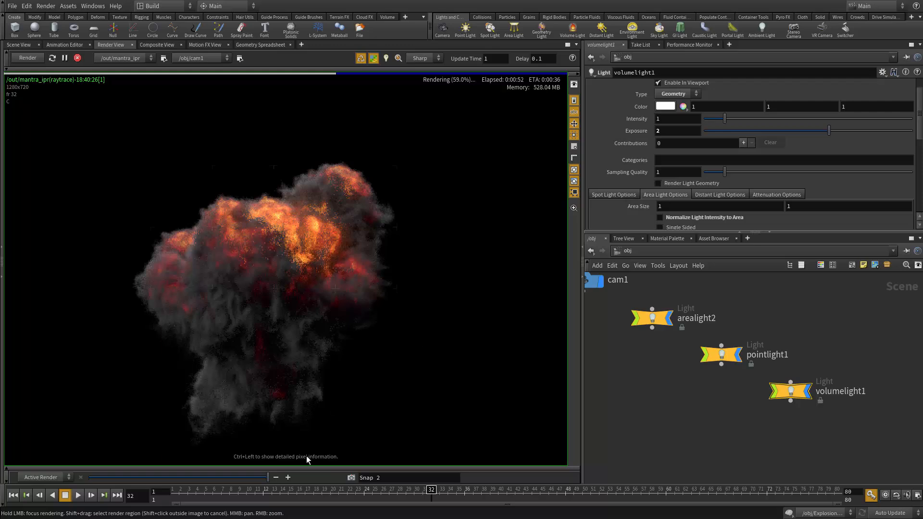
pyautogui.scroll(-2, 371, 273)
pyautogui.scroll(5, 343, 307)
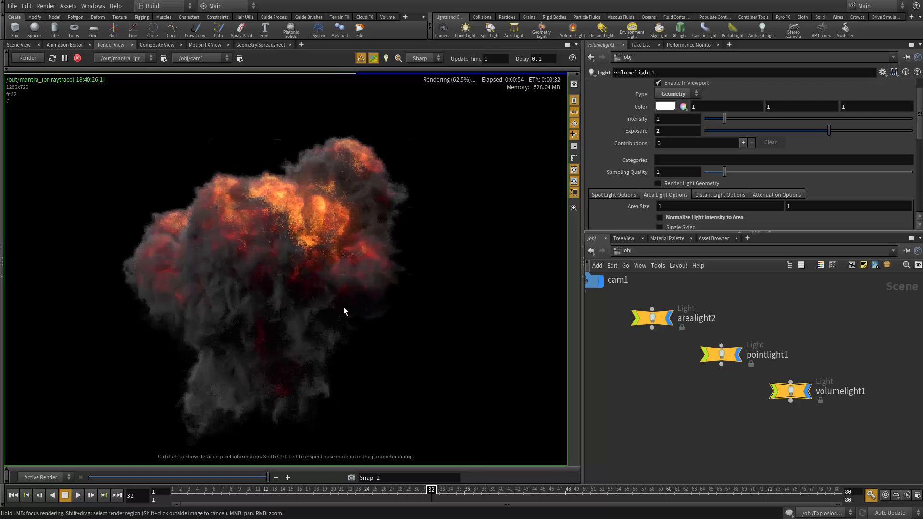
pyautogui.scroll(-1, 348, 303)
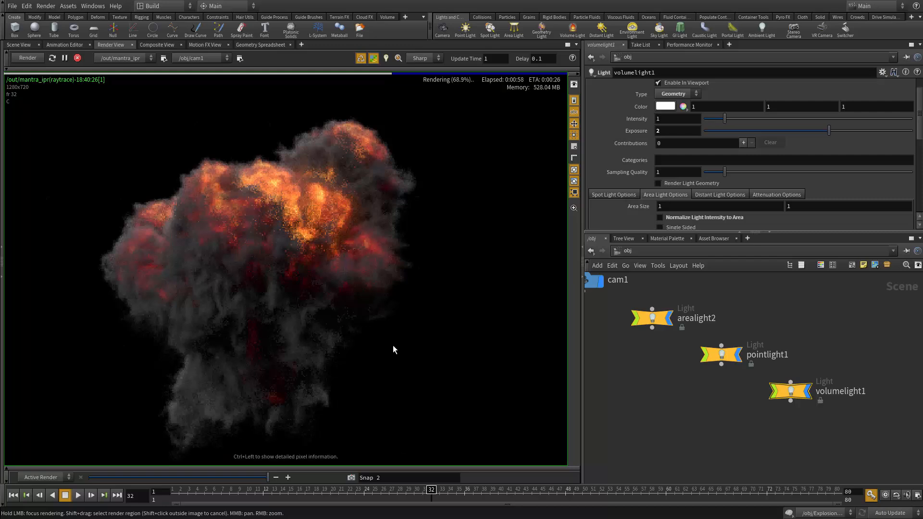
pyautogui.moveTo(384, 336); pyautogui.dragTo(406, 341, button='middle')
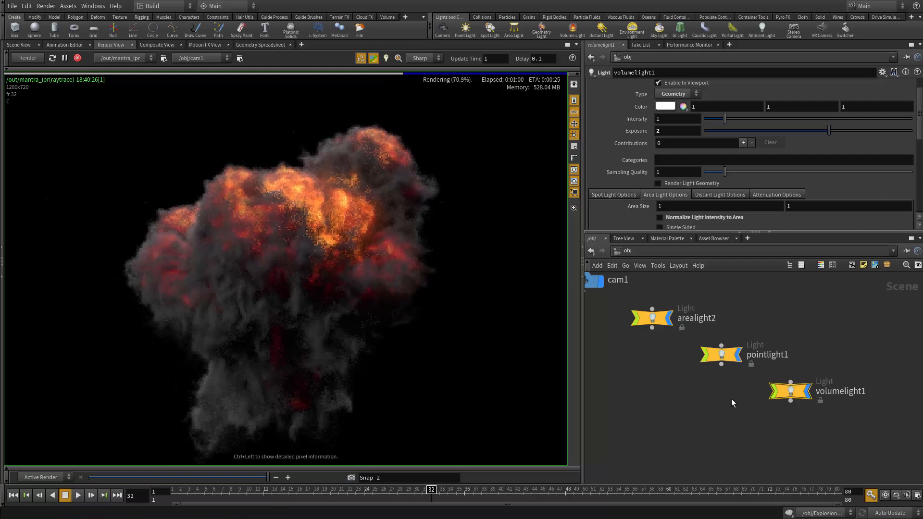
pyautogui.moveTo(732, 399); pyautogui.dragTo(746, 419, button='middle')
pyautogui.moveTo(890, 377); pyautogui.dragTo(811, 440)
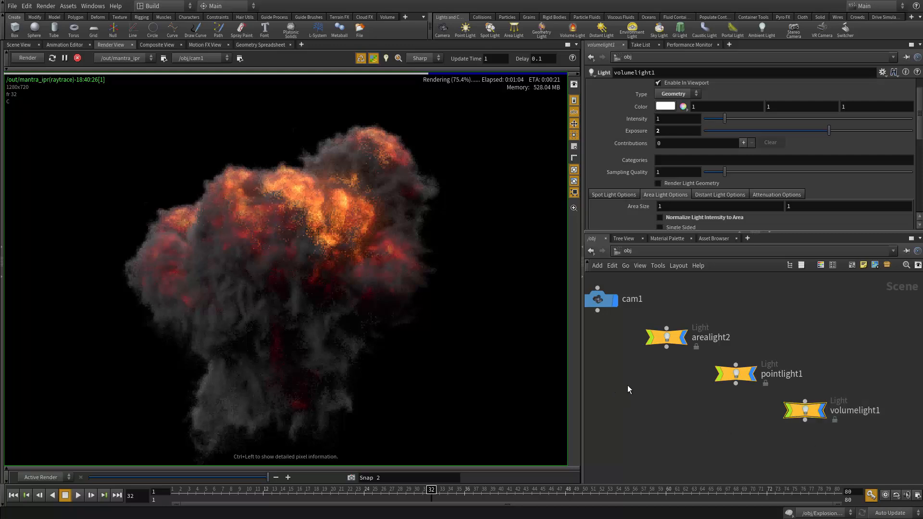
pyautogui.moveTo(628, 385); pyautogui.dragTo(751, 443, button='middle')
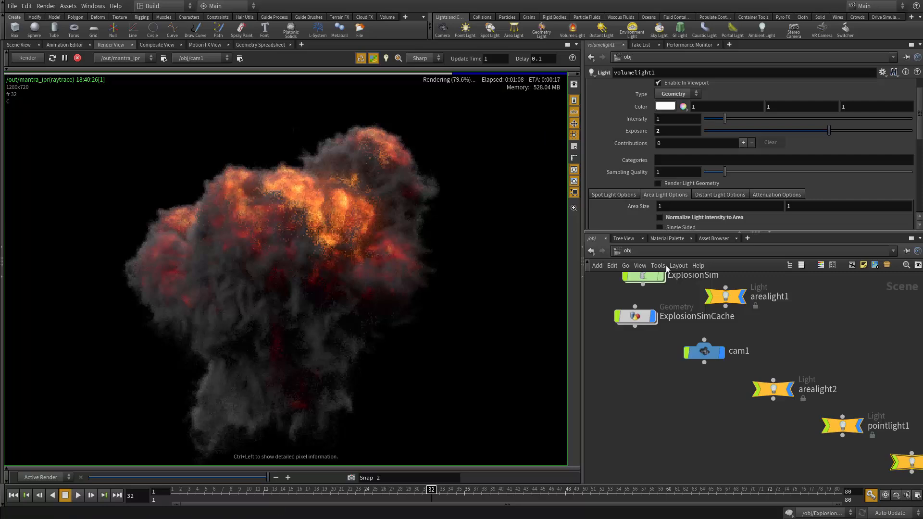
pyautogui.moveTo(678, 431); pyautogui.dragTo(698, 441, button='middle')
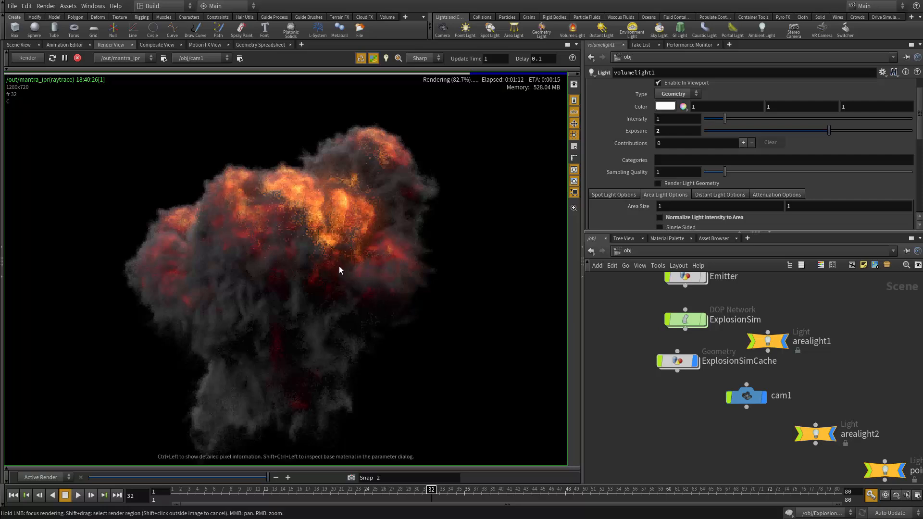
# Step: Move the timeline to frame 47 to preview the explosion at that point
pyautogui.click(562, 490)
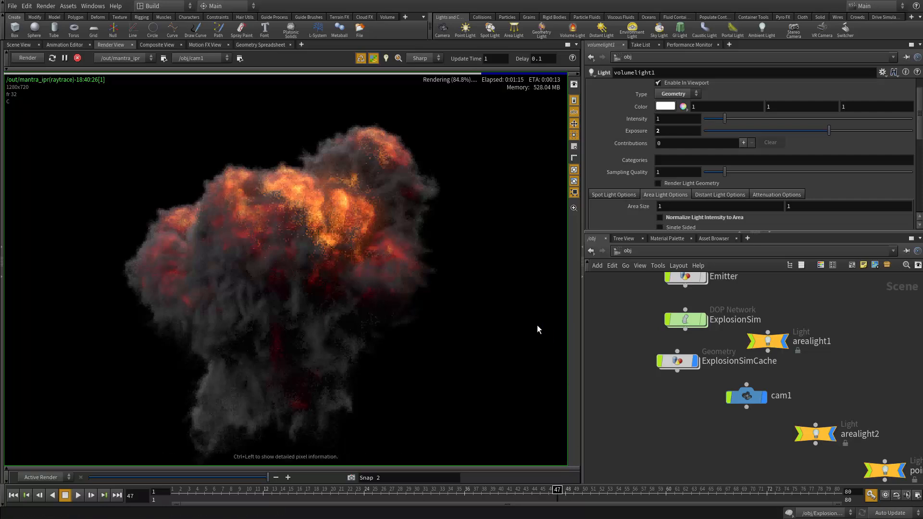